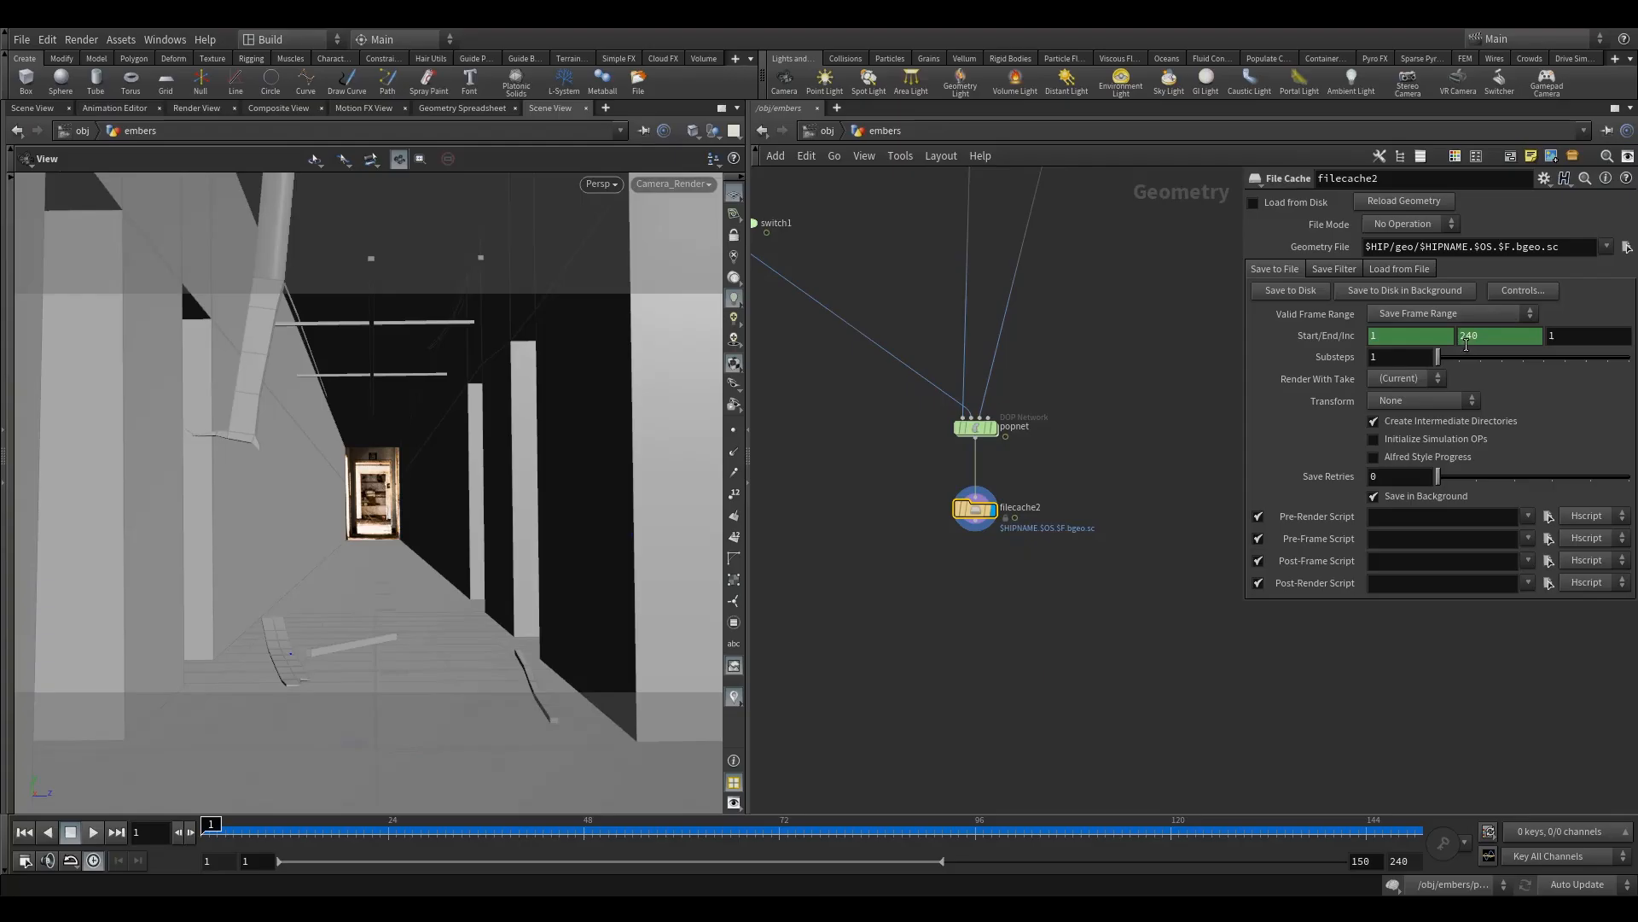
Set the end frame of the file cache's save range to 150
left_click(1464, 523)
left_click(1489, 335)
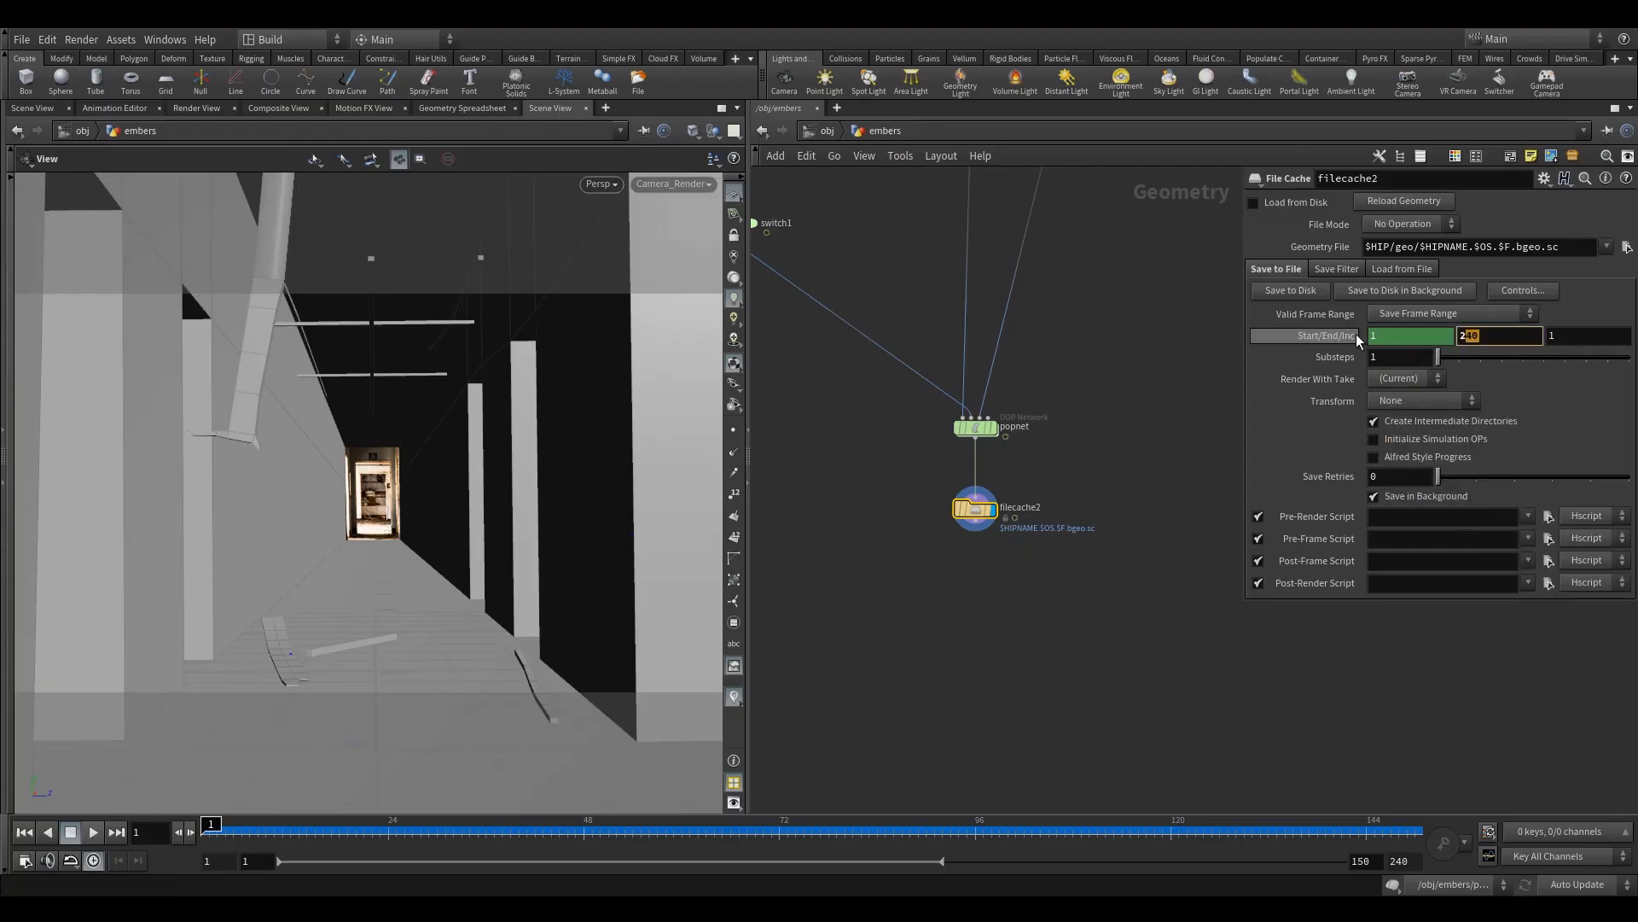
type("2")
key("BackSpace")
type("150")
key("Return")
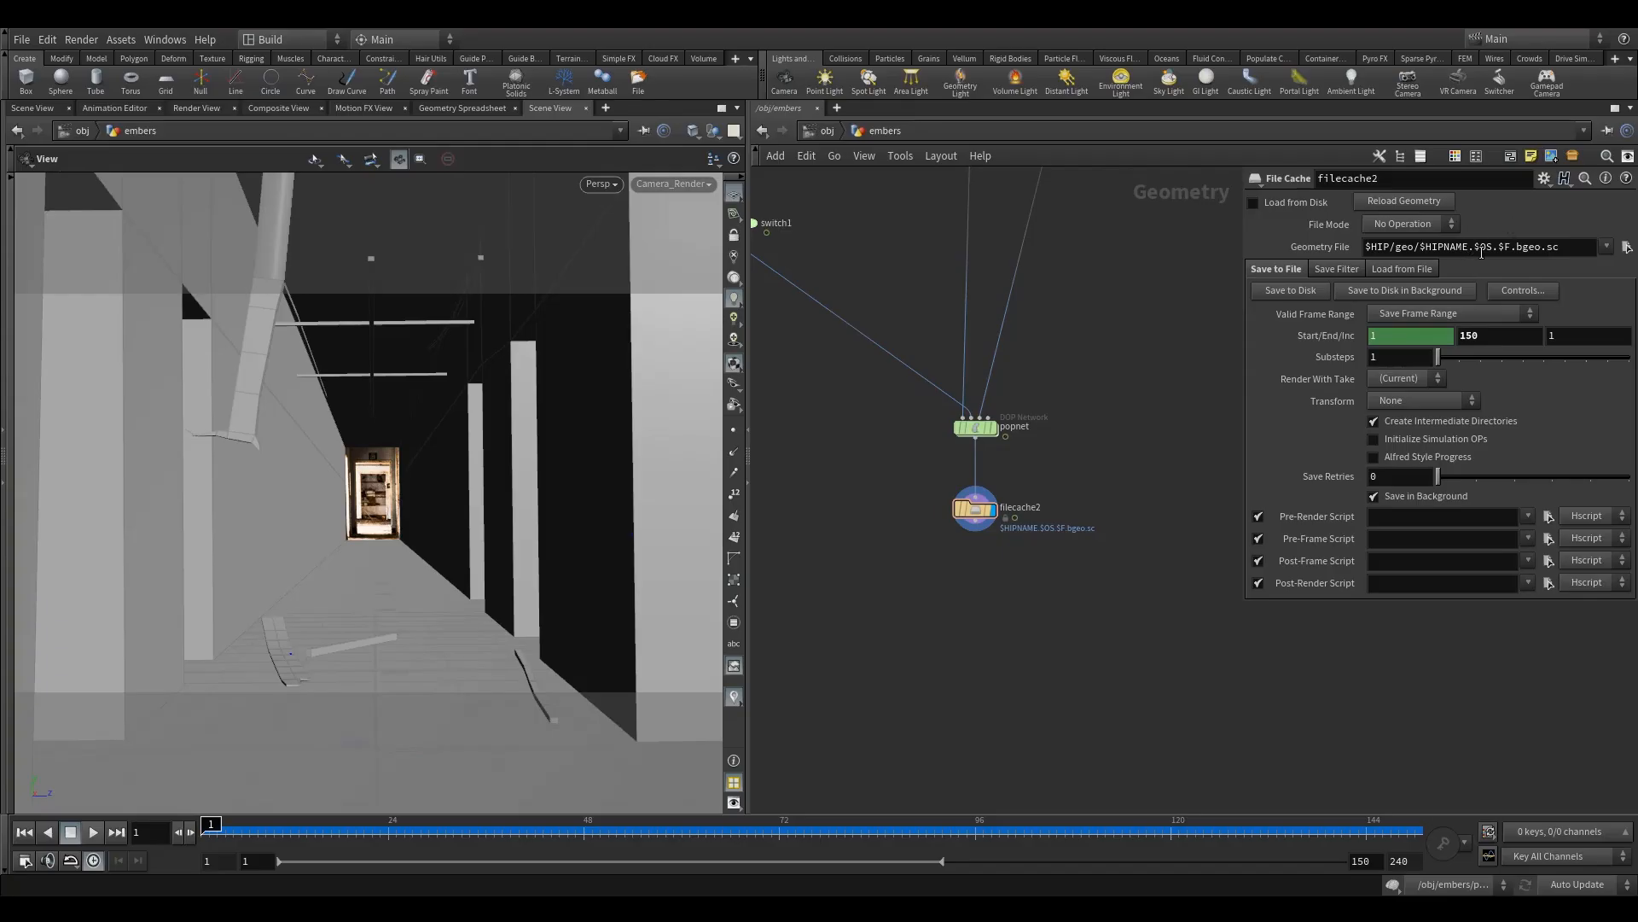
Set the file cache's geometry file path to $HIP/sim/emberSim.v1/emberSim.$F3.bgeo
left_click_drag(1560, 246, 1394, 282)
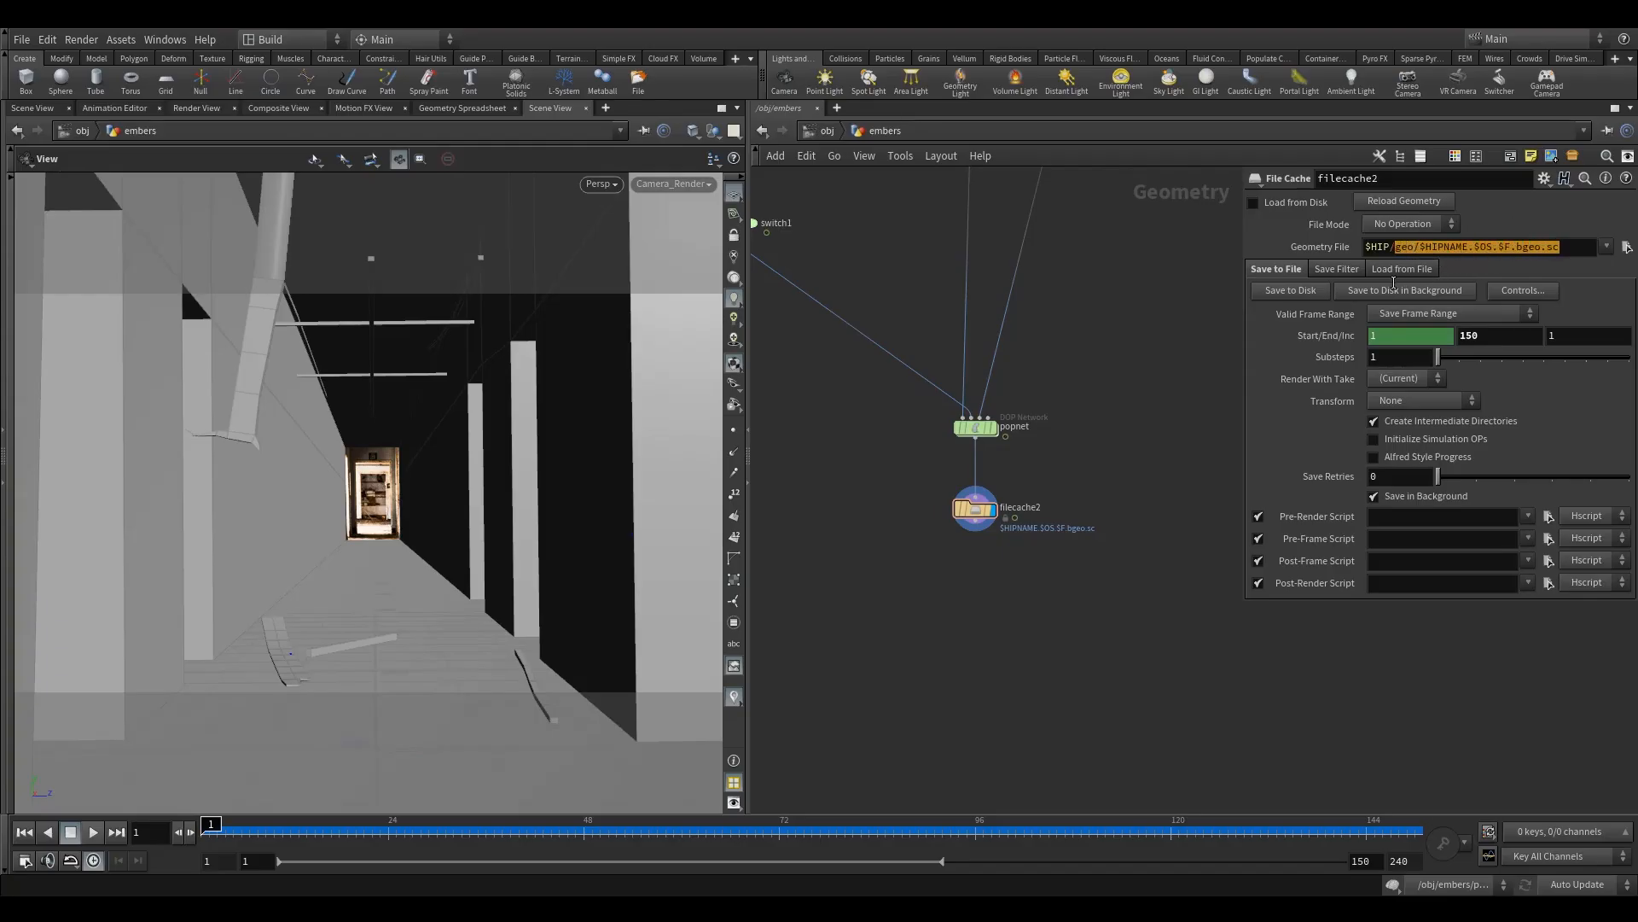
type("sim/emb")
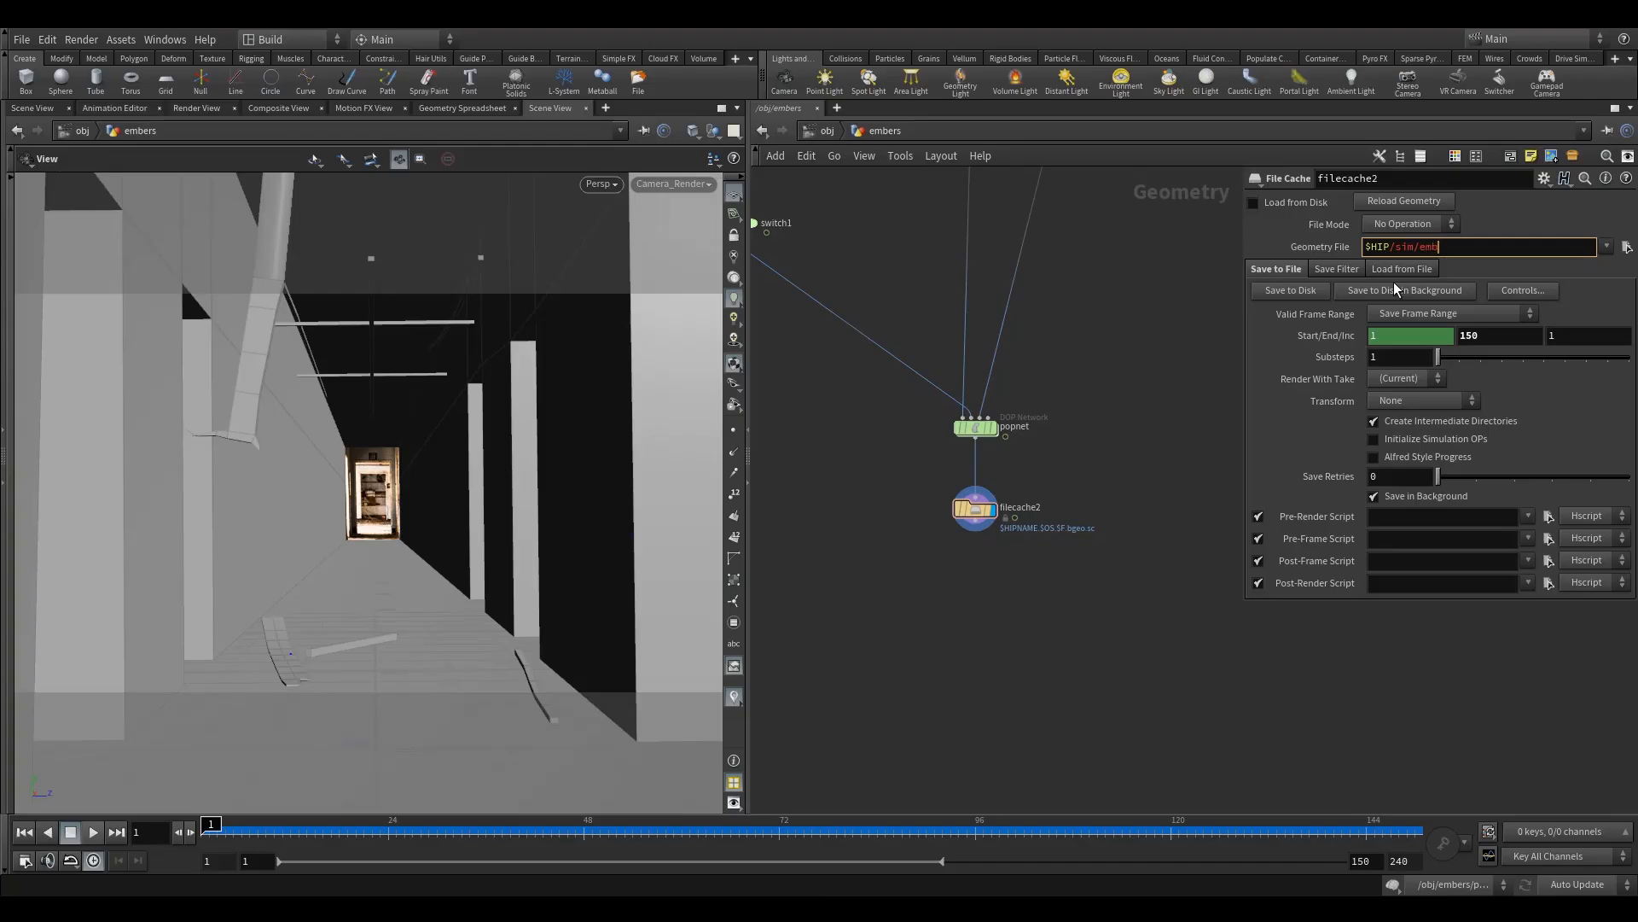
type("erSim/emberSim.$F")
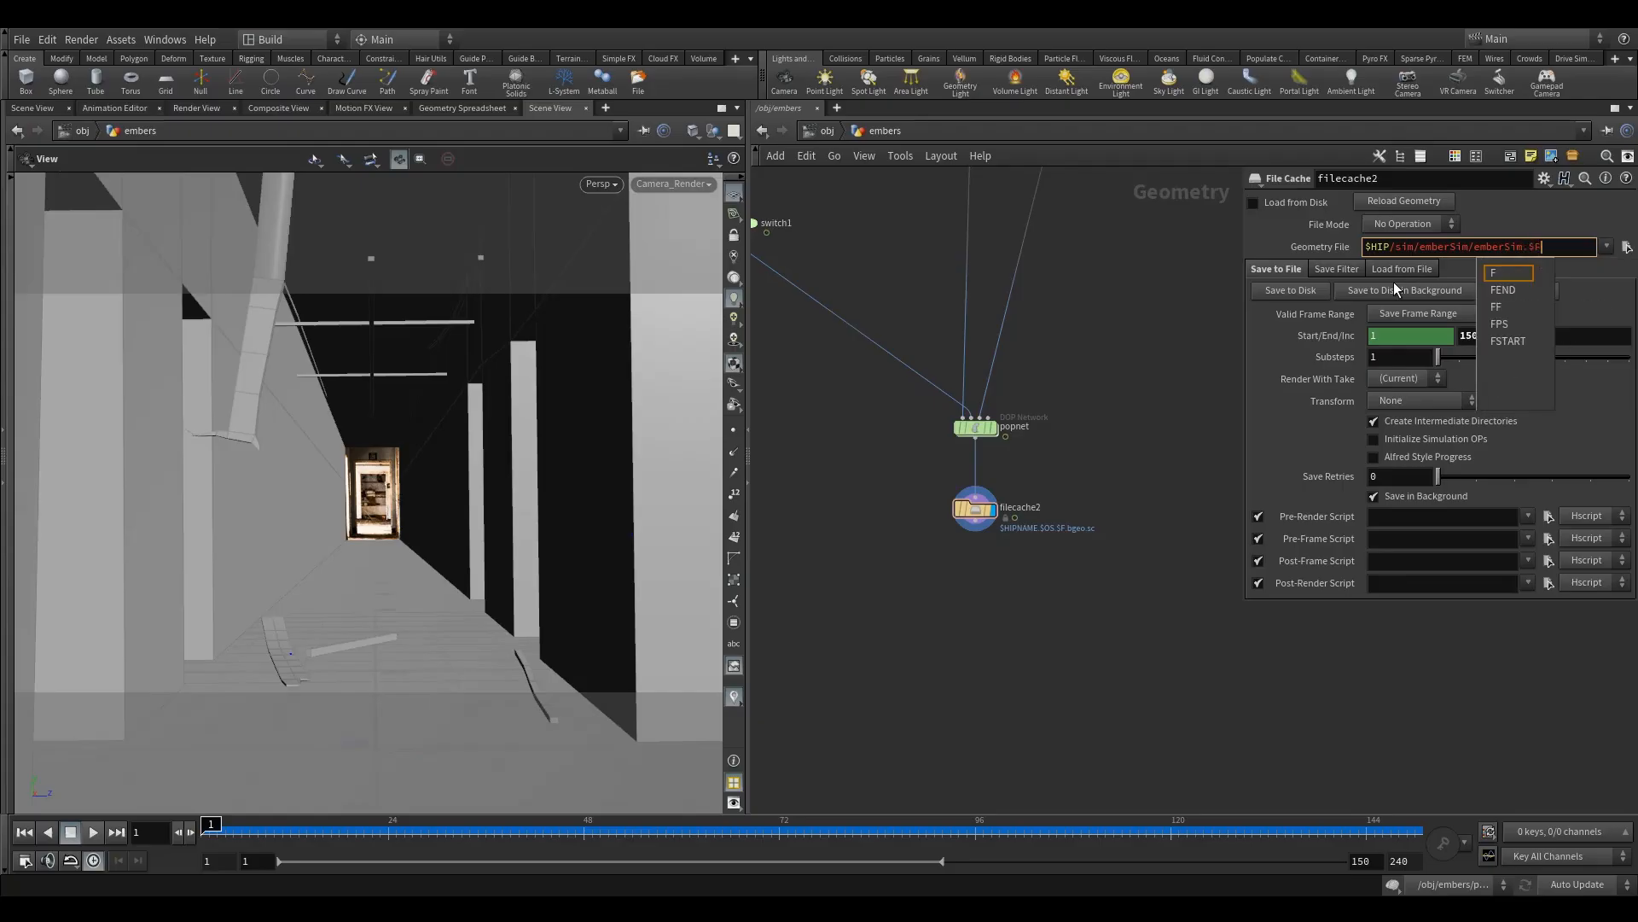
type("3.bgeo")
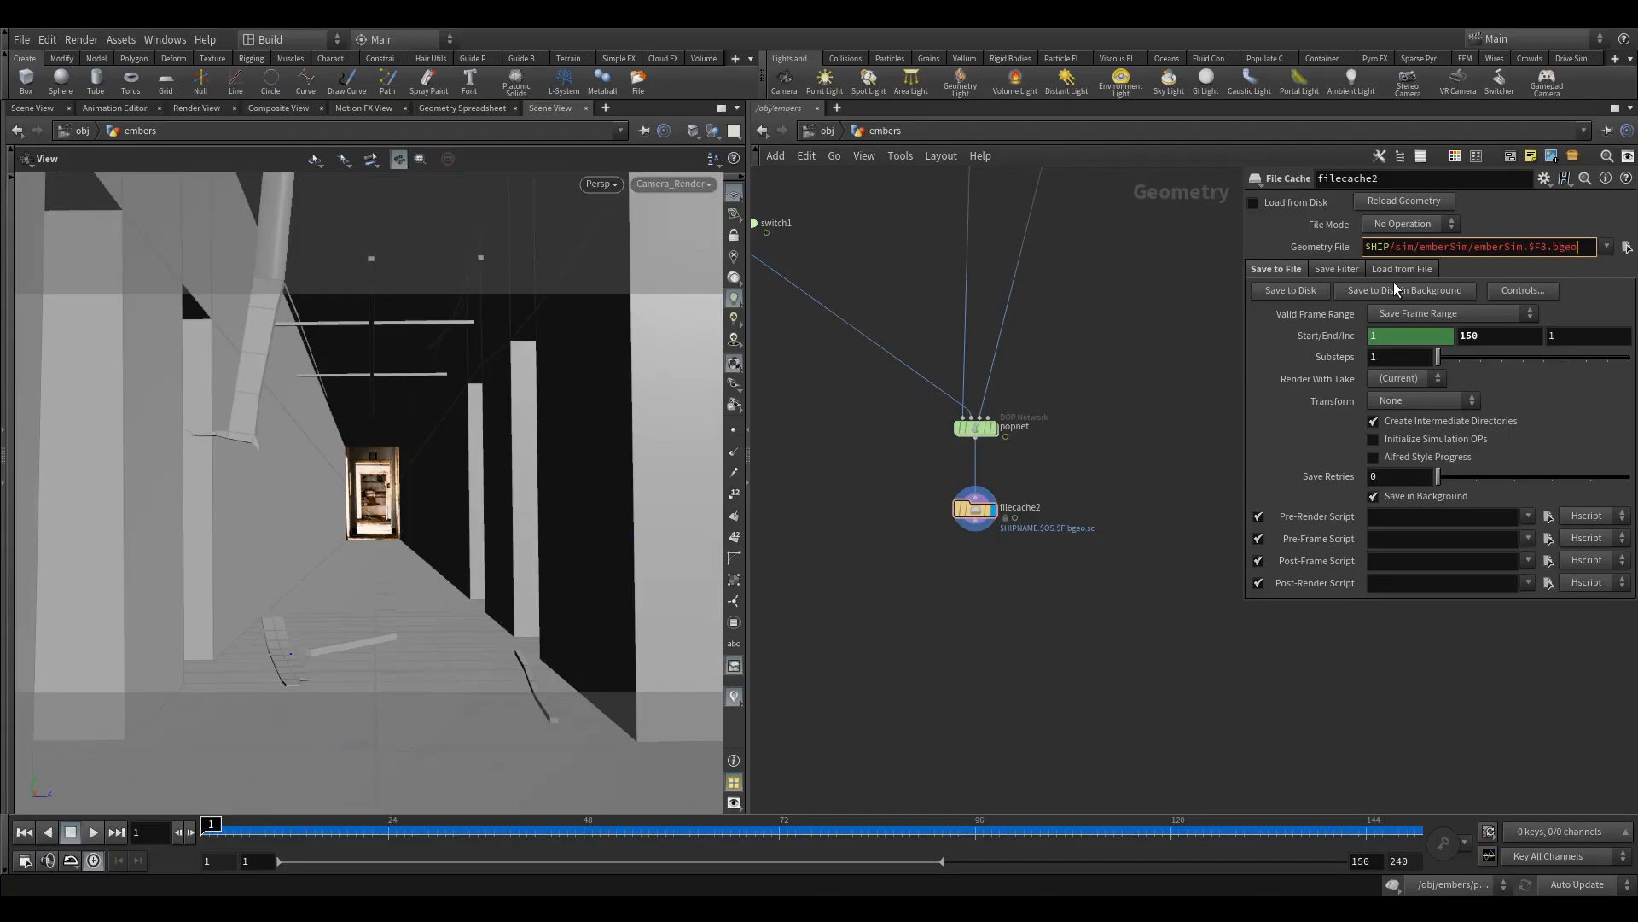
left_click(1473, 247)
type(".v1")
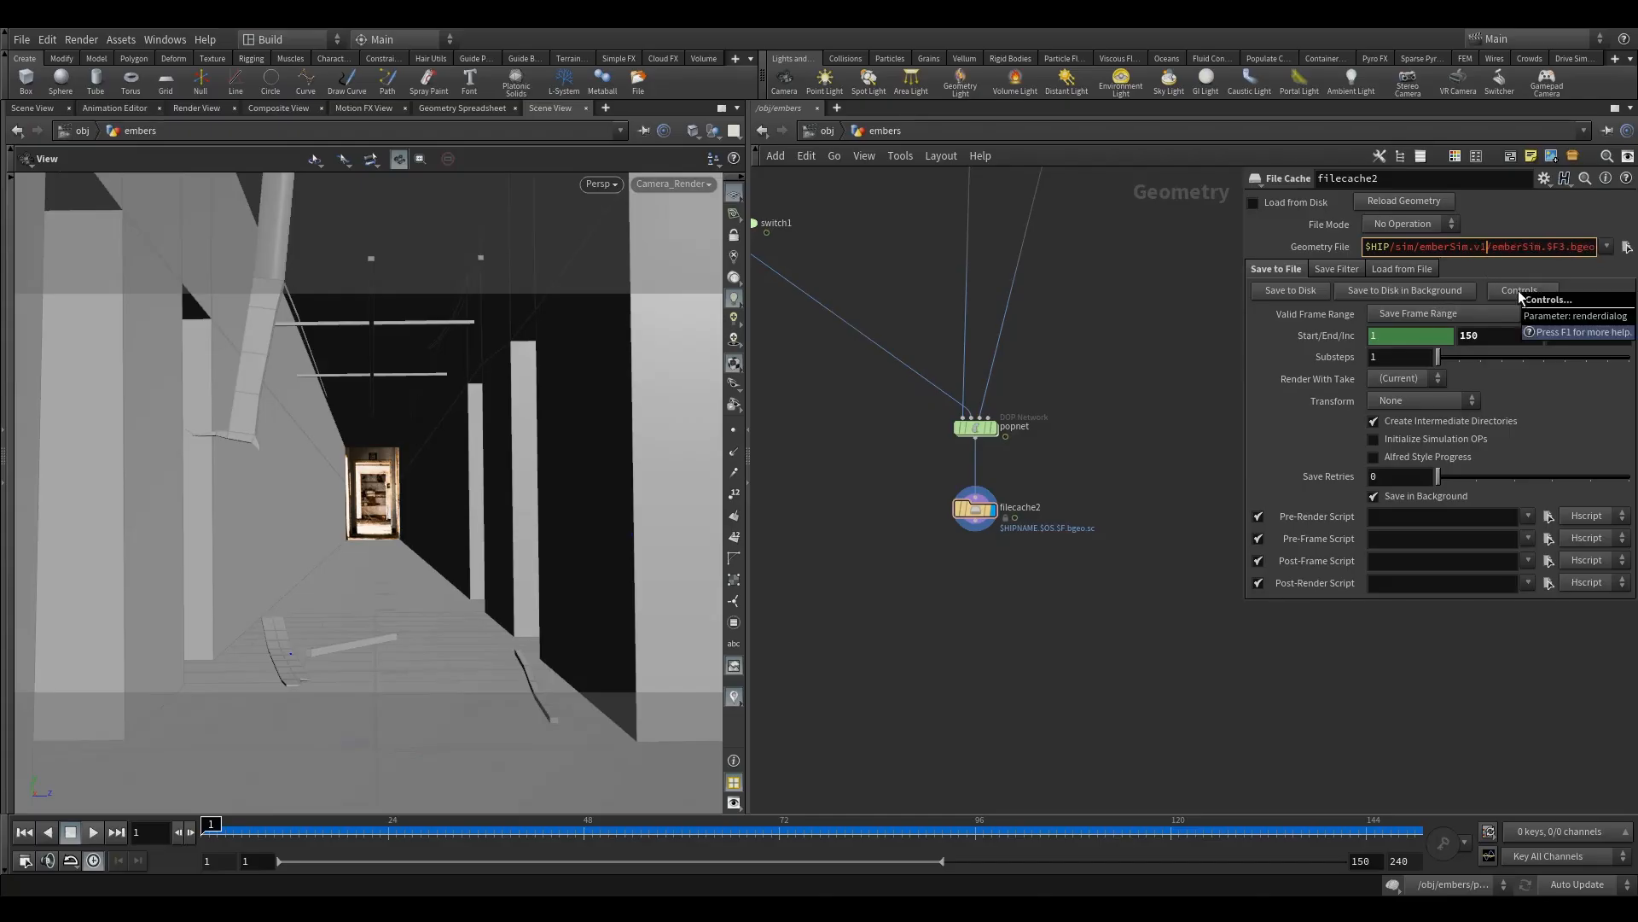
key("Return")
left_click_drag(1242, 248, 1141, 248)
left_click(1529, 248)
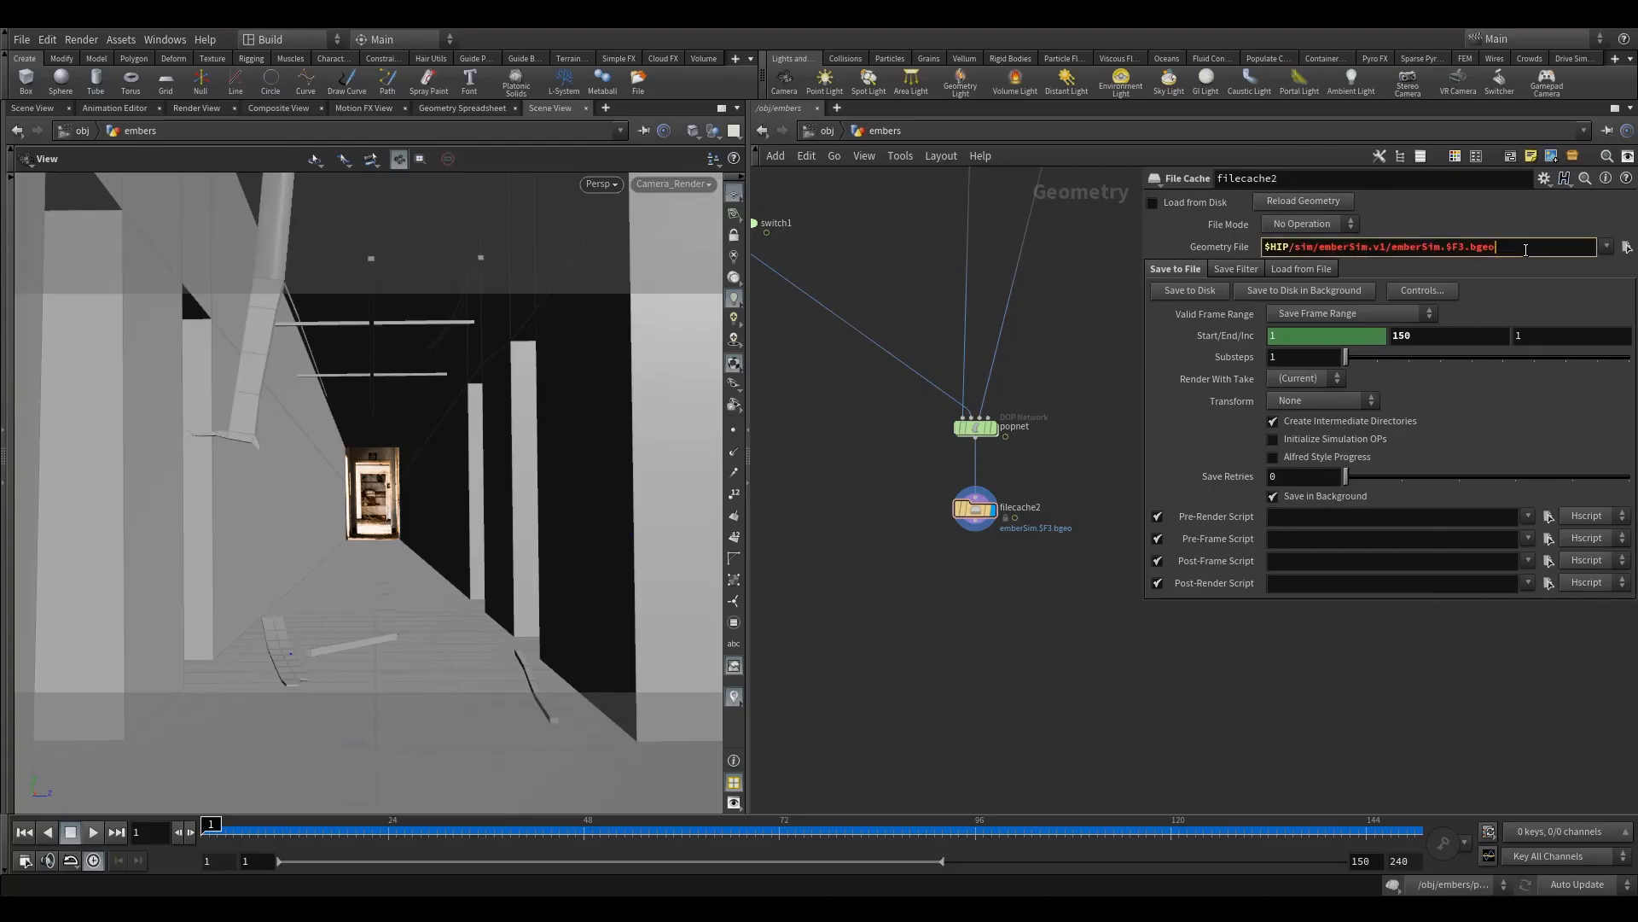
Enable loading the ember simulation from disk and move the timeline to frame 72
left_click(1176, 201)
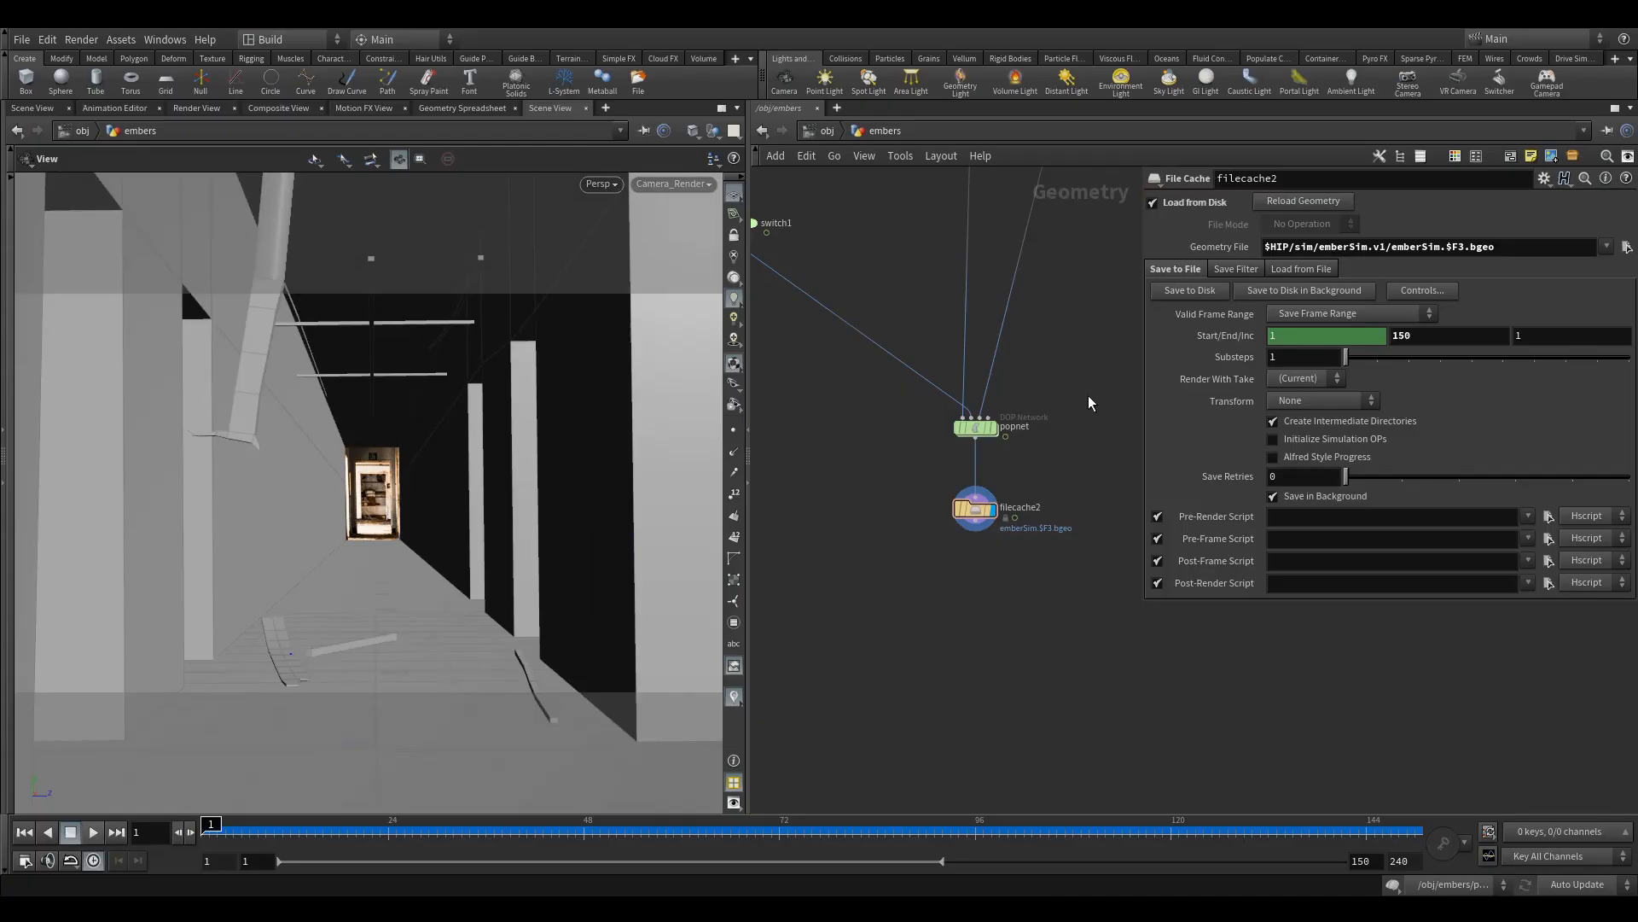
left_click_drag(594, 838, 779, 840)
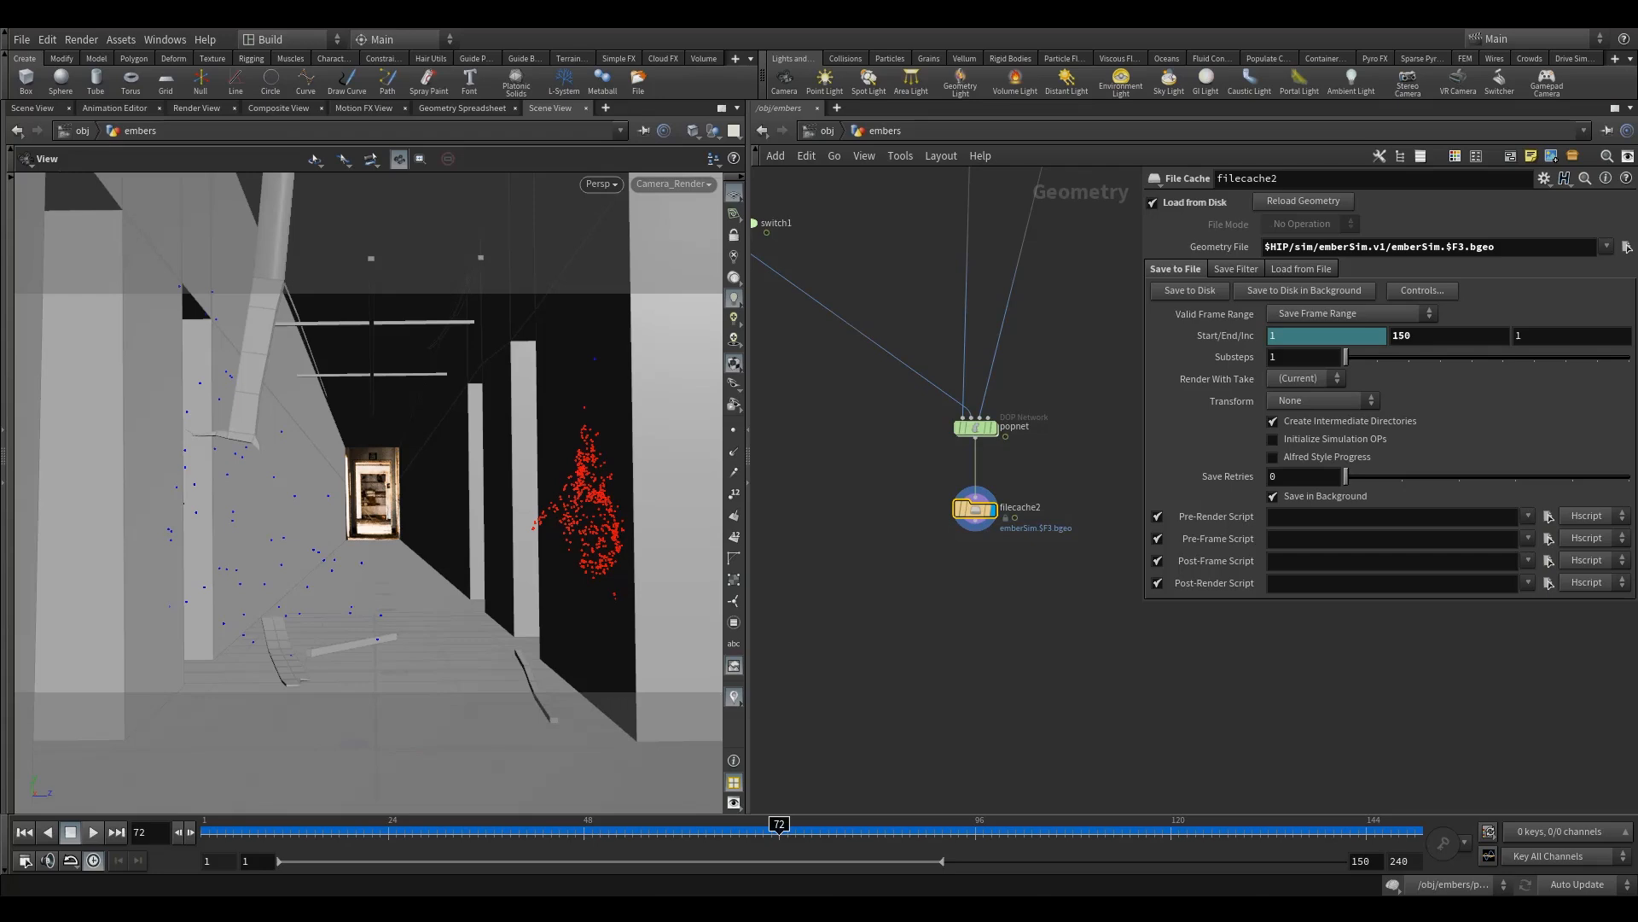
middle_click_drag(924, 495, 870, 403)
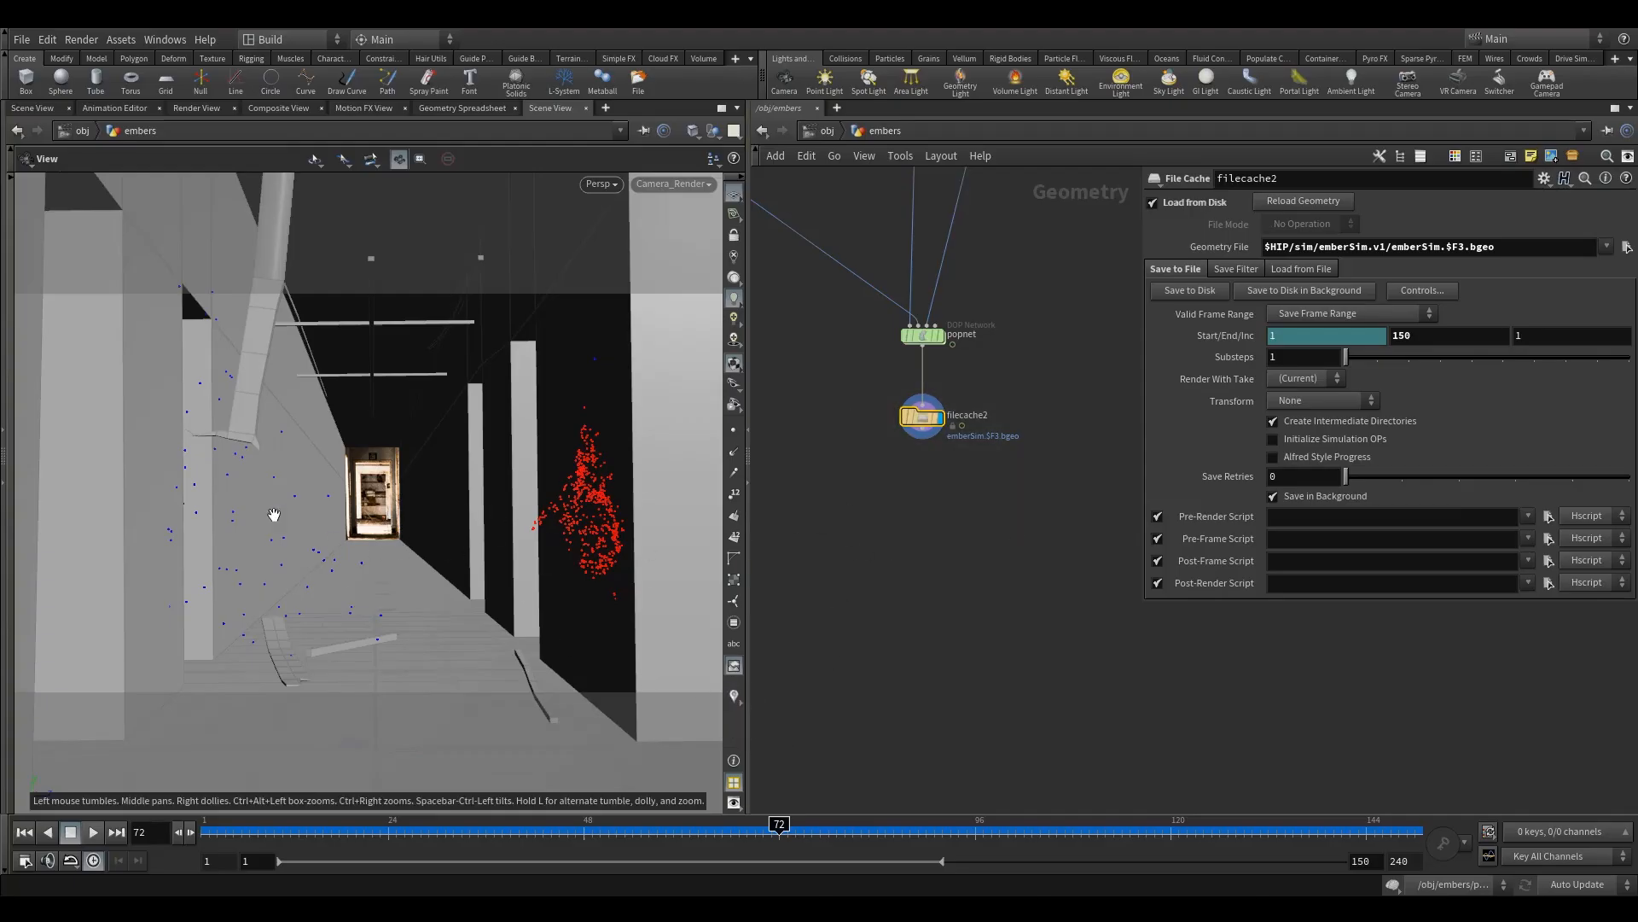
middle_click_drag(949, 530, 908, 461)
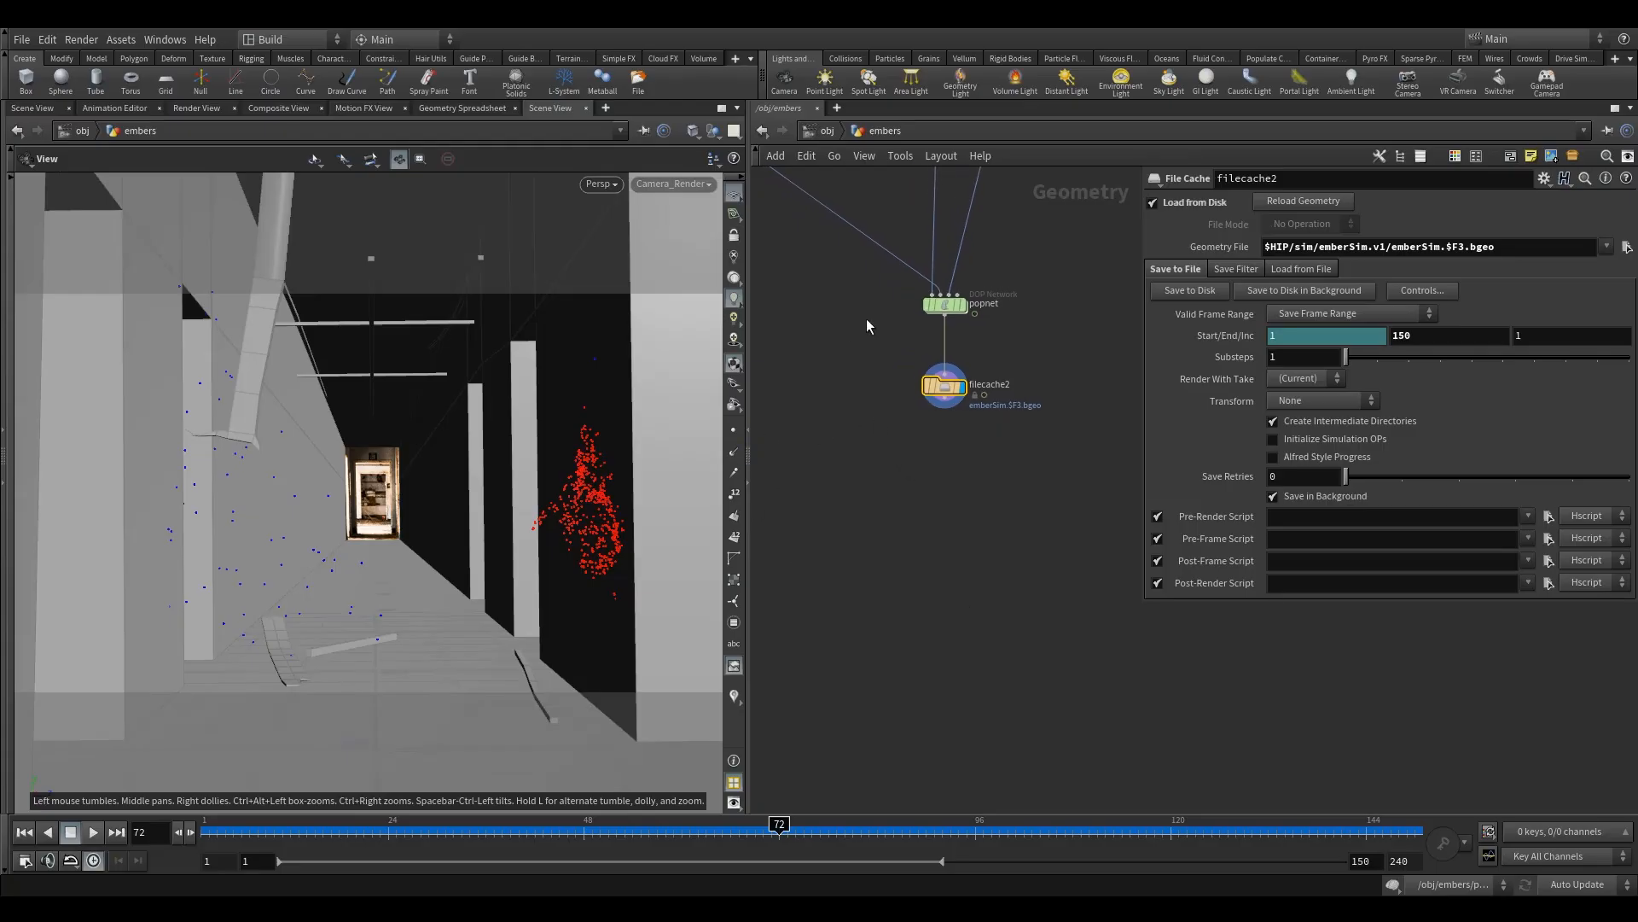
left_click_drag(979, 341, 978, 343)
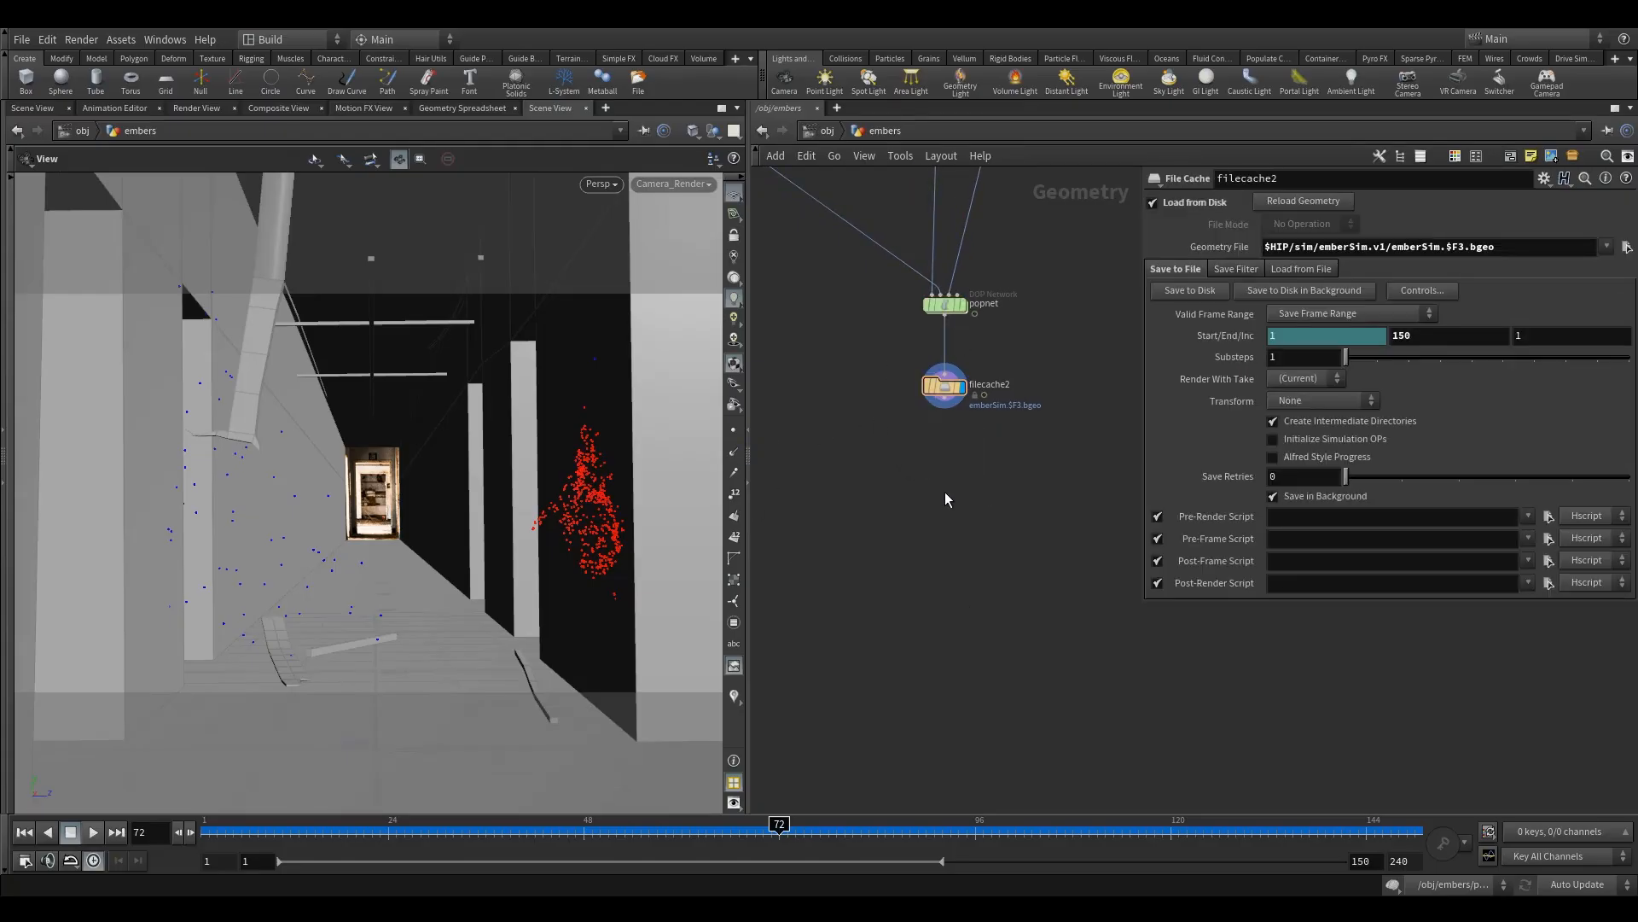
middle_click_drag(945, 492, 970, 530)
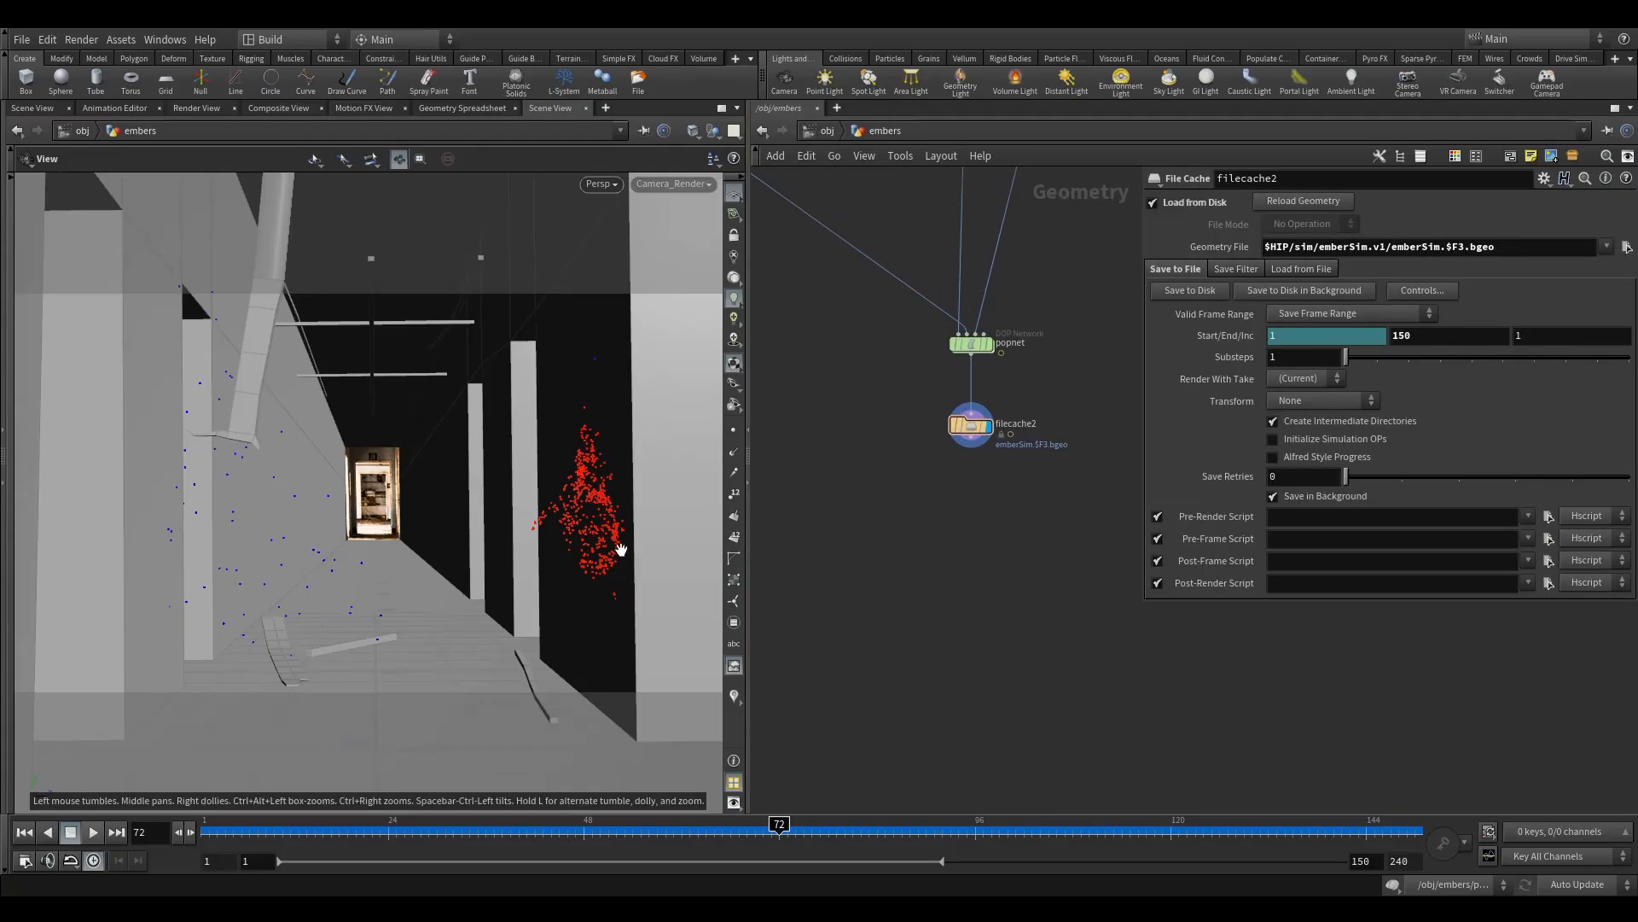
Add an Attribute Wrangle node directly below the ember file cache
key("Tab")
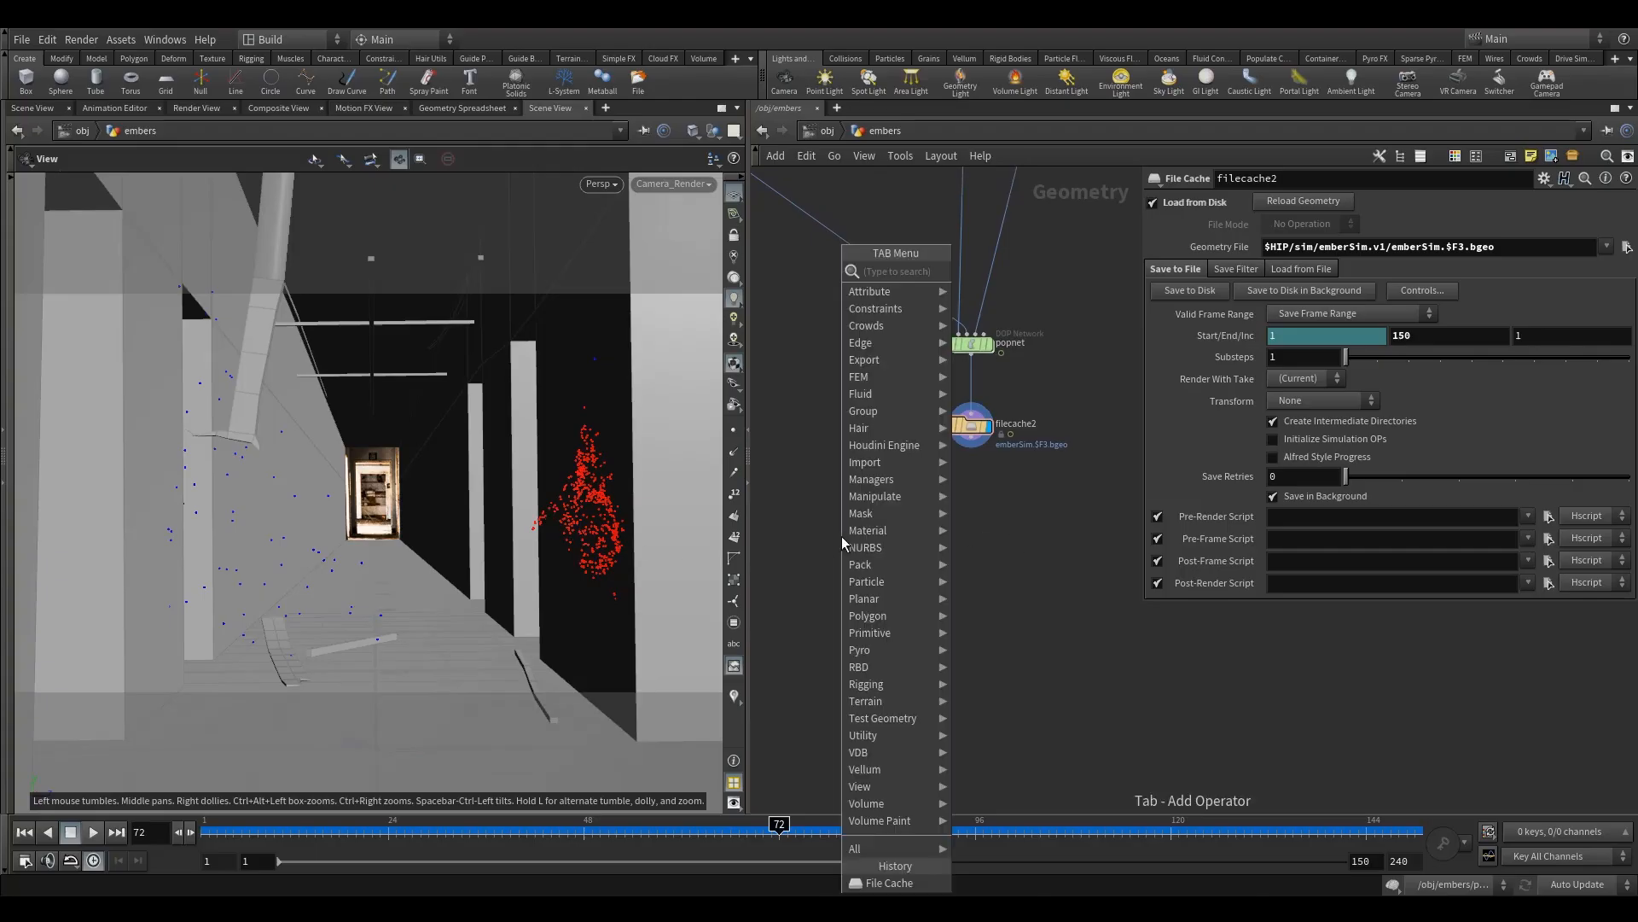
type("aw")
key("Return")
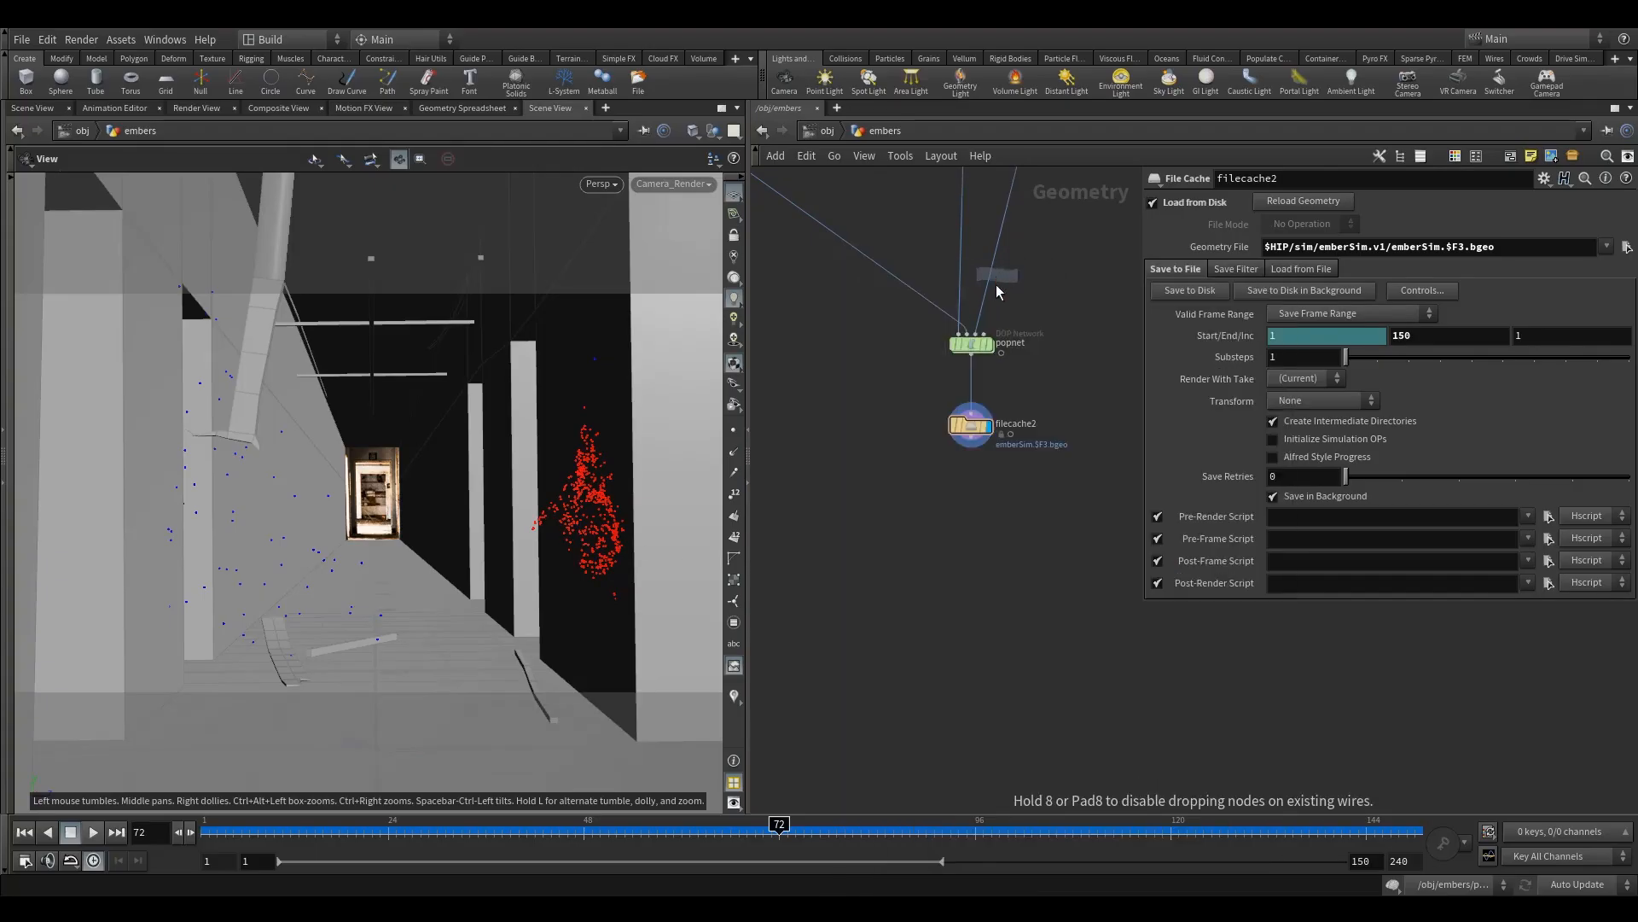
left_click(968, 504)
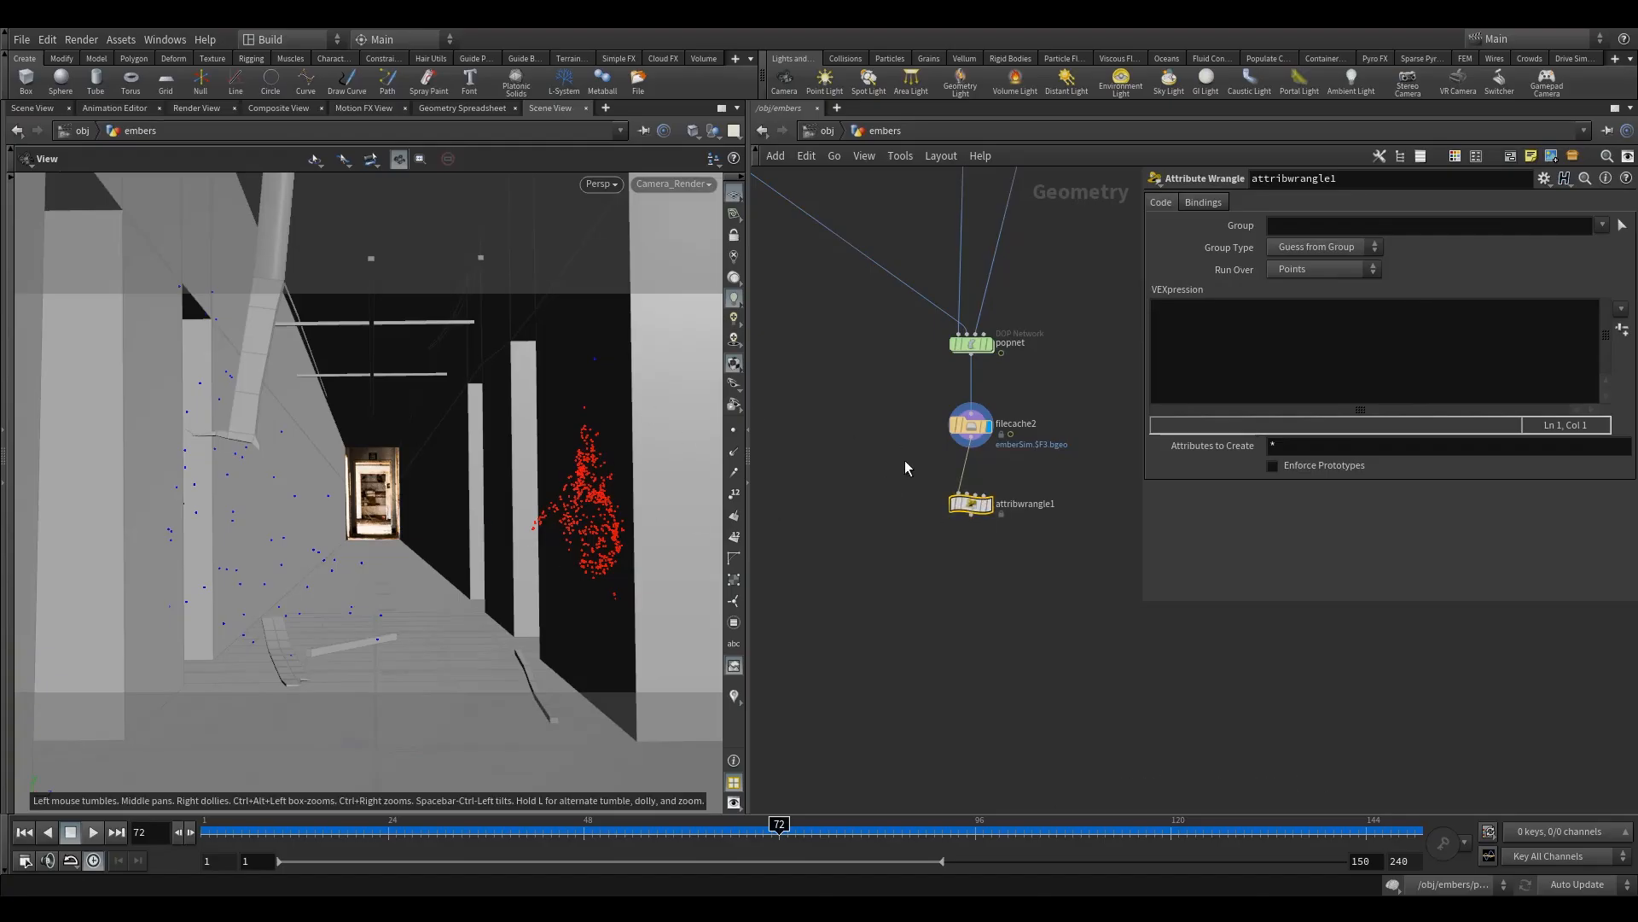
Examine the particles' velocity values in the geometry spreadsheet, sorting by the x, y and z components
left_click_drag(924, 471, 1084, 573)
left_click(470, 108)
left_click_drag(130, 805, 498, 813)
left_click(456, 180)
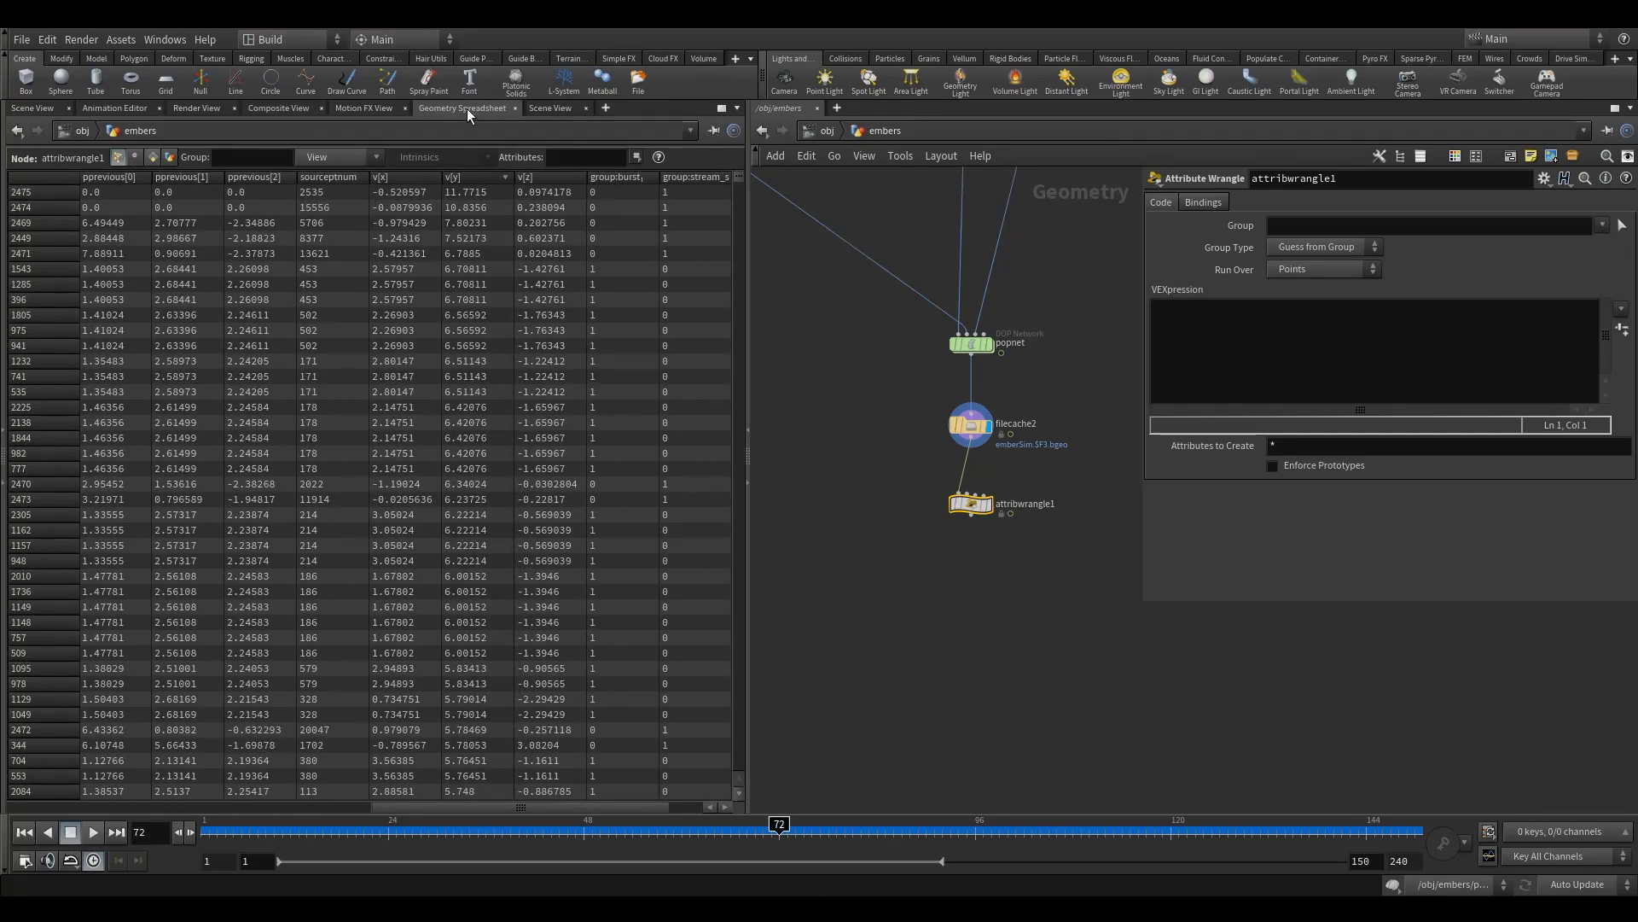
left_click(418, 178)
left_click(480, 176)
left_click(546, 180)
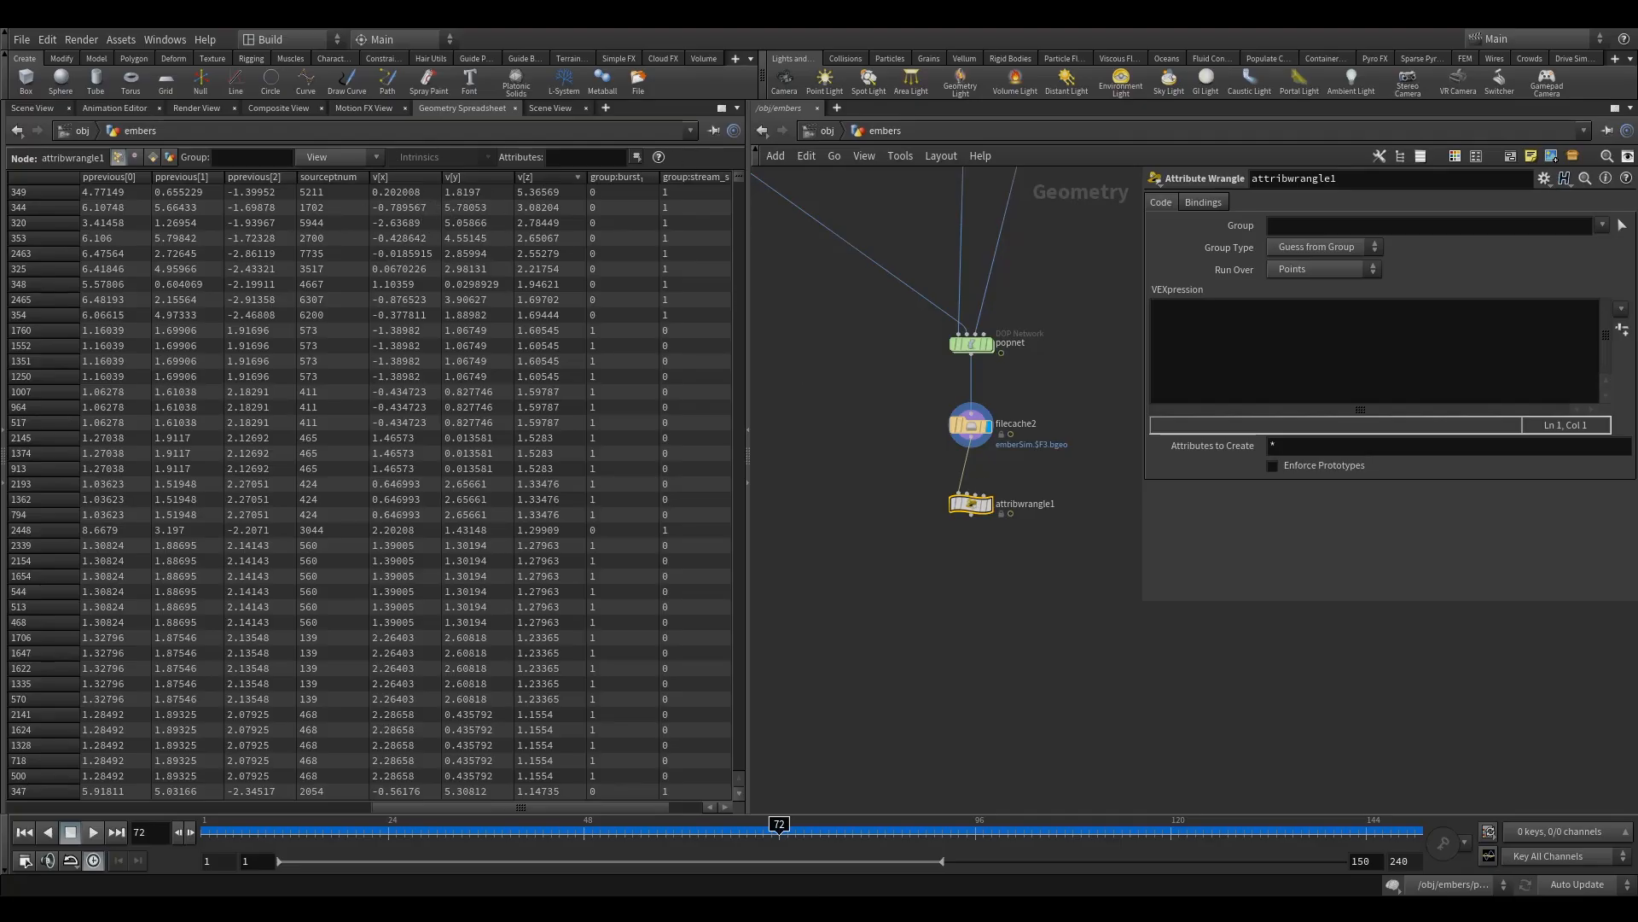
Enter the expression f@speed length(v@v); in the attribute wrangle
left_click(1211, 355)
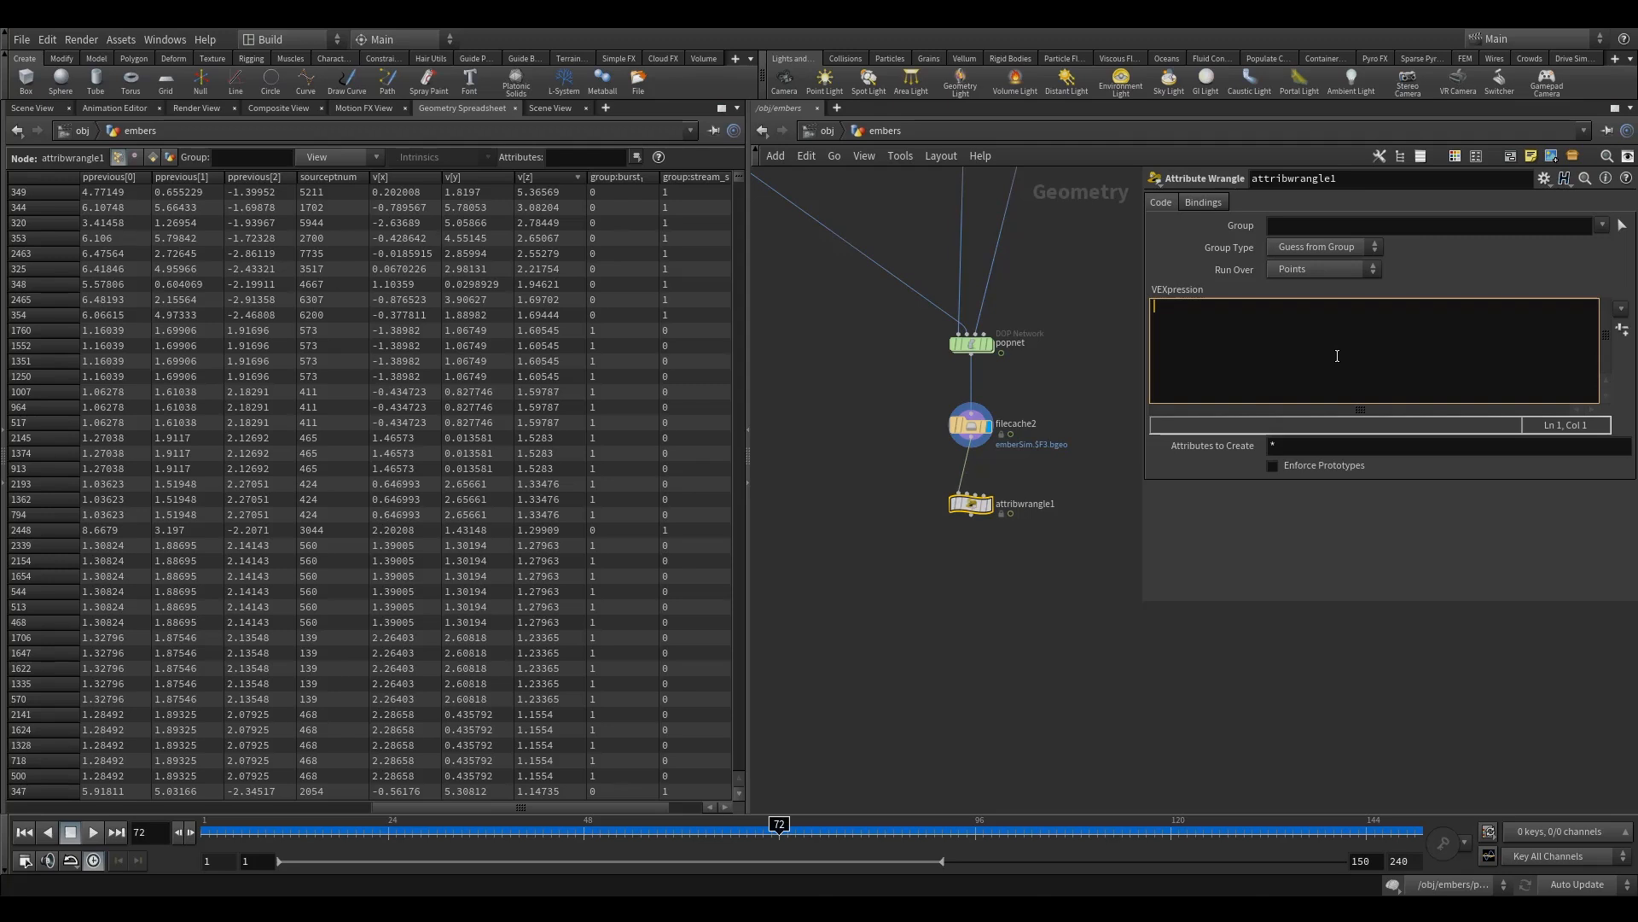
type("f")
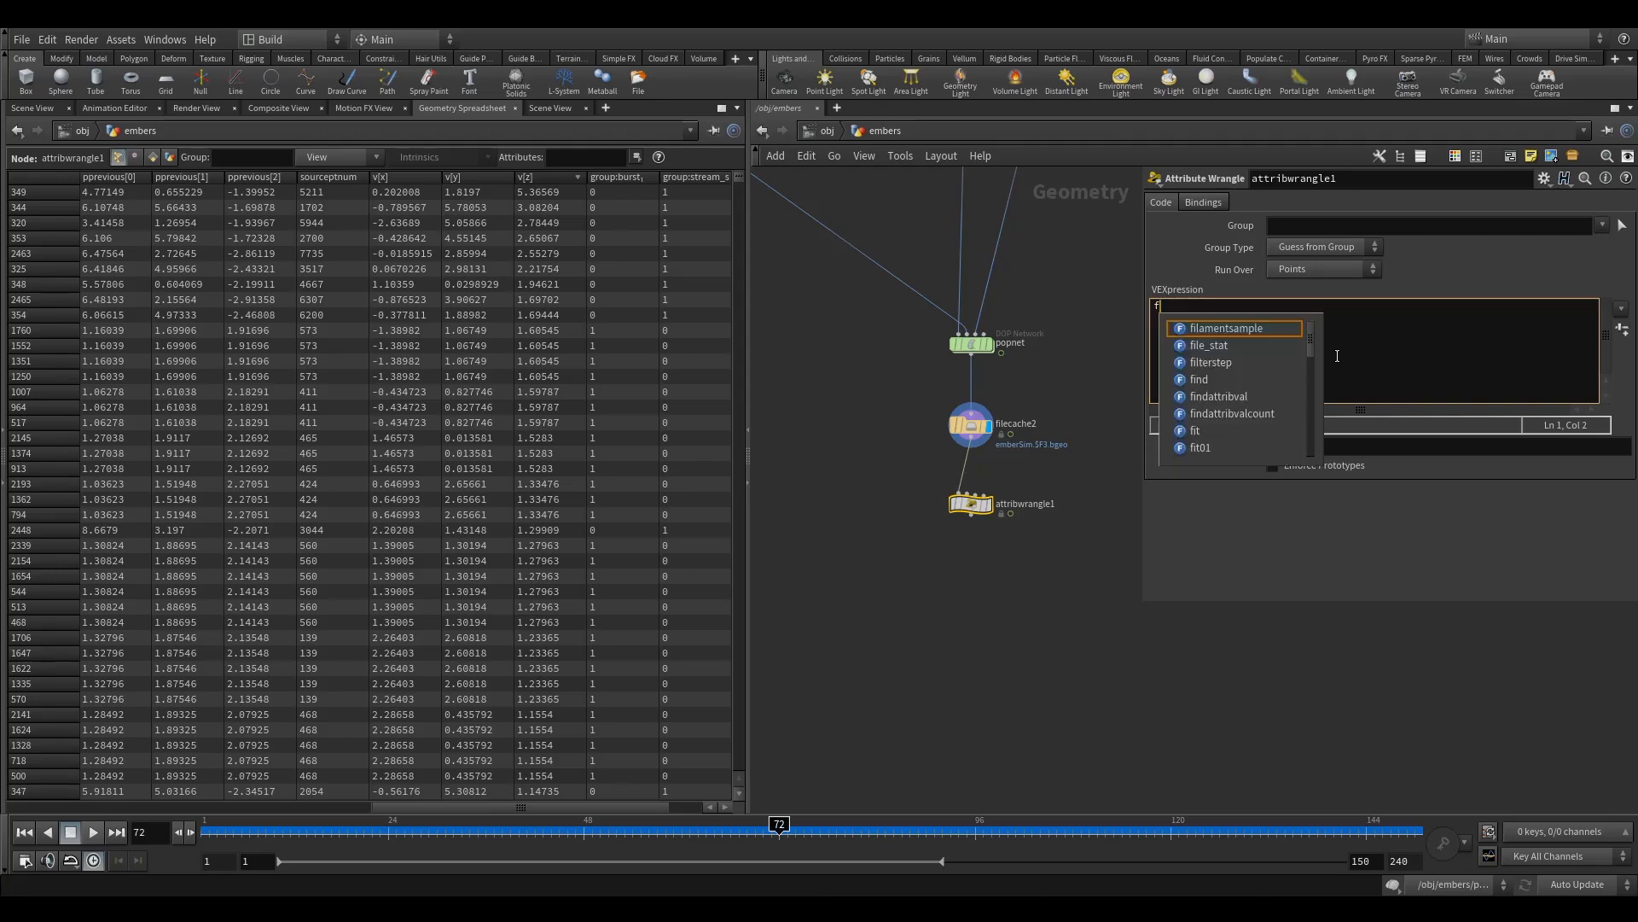
type("@speed")
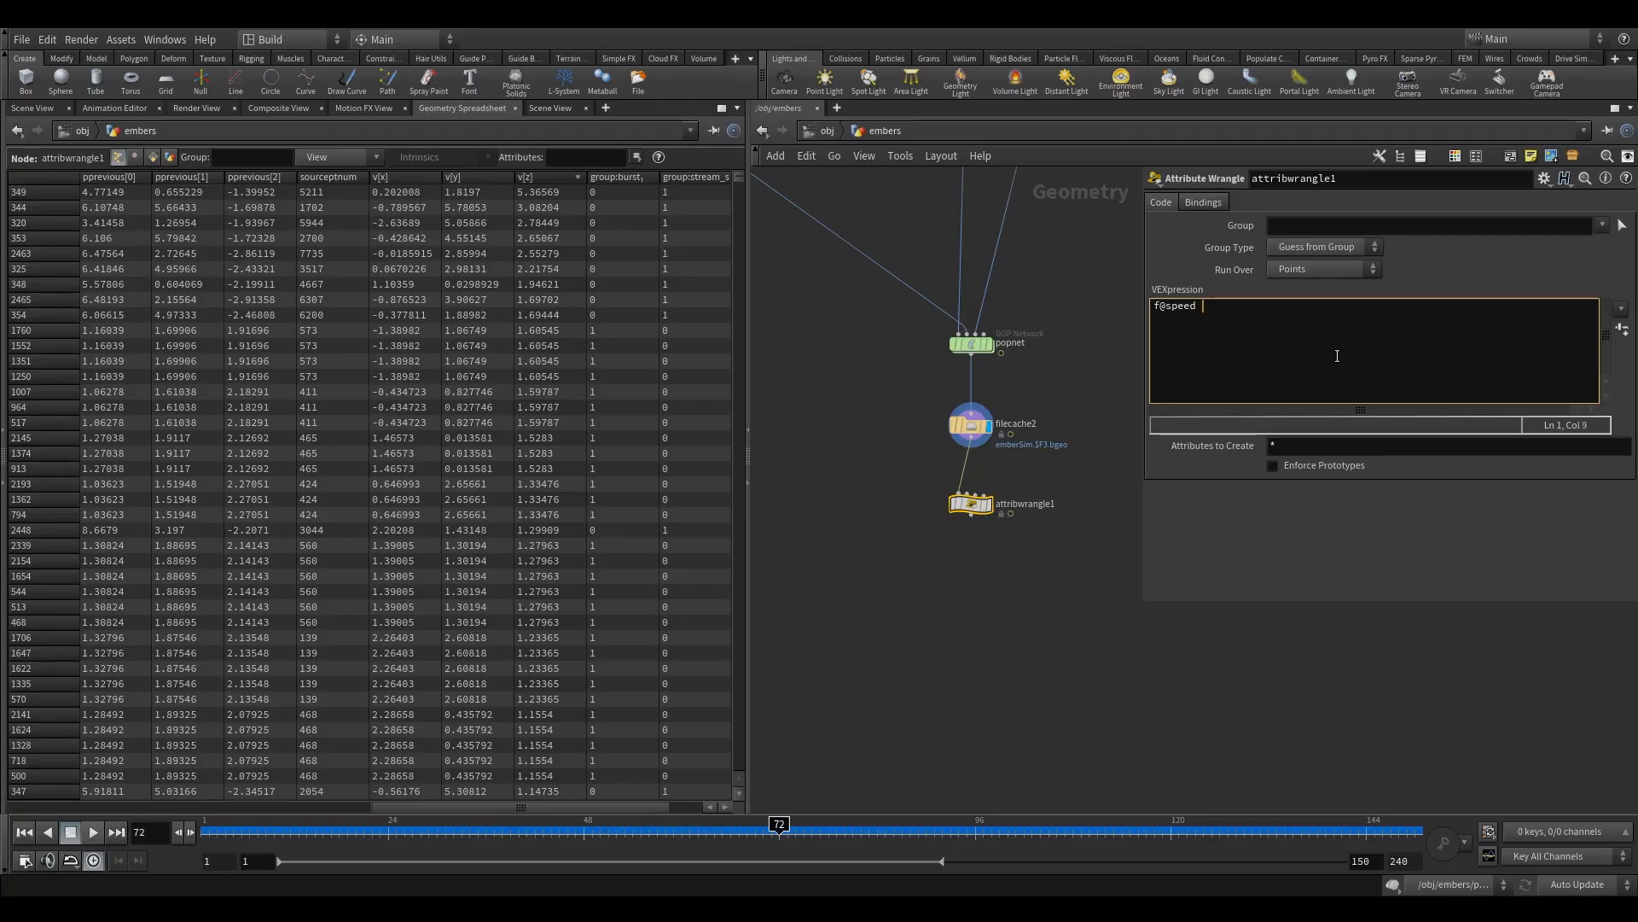
type(" le")
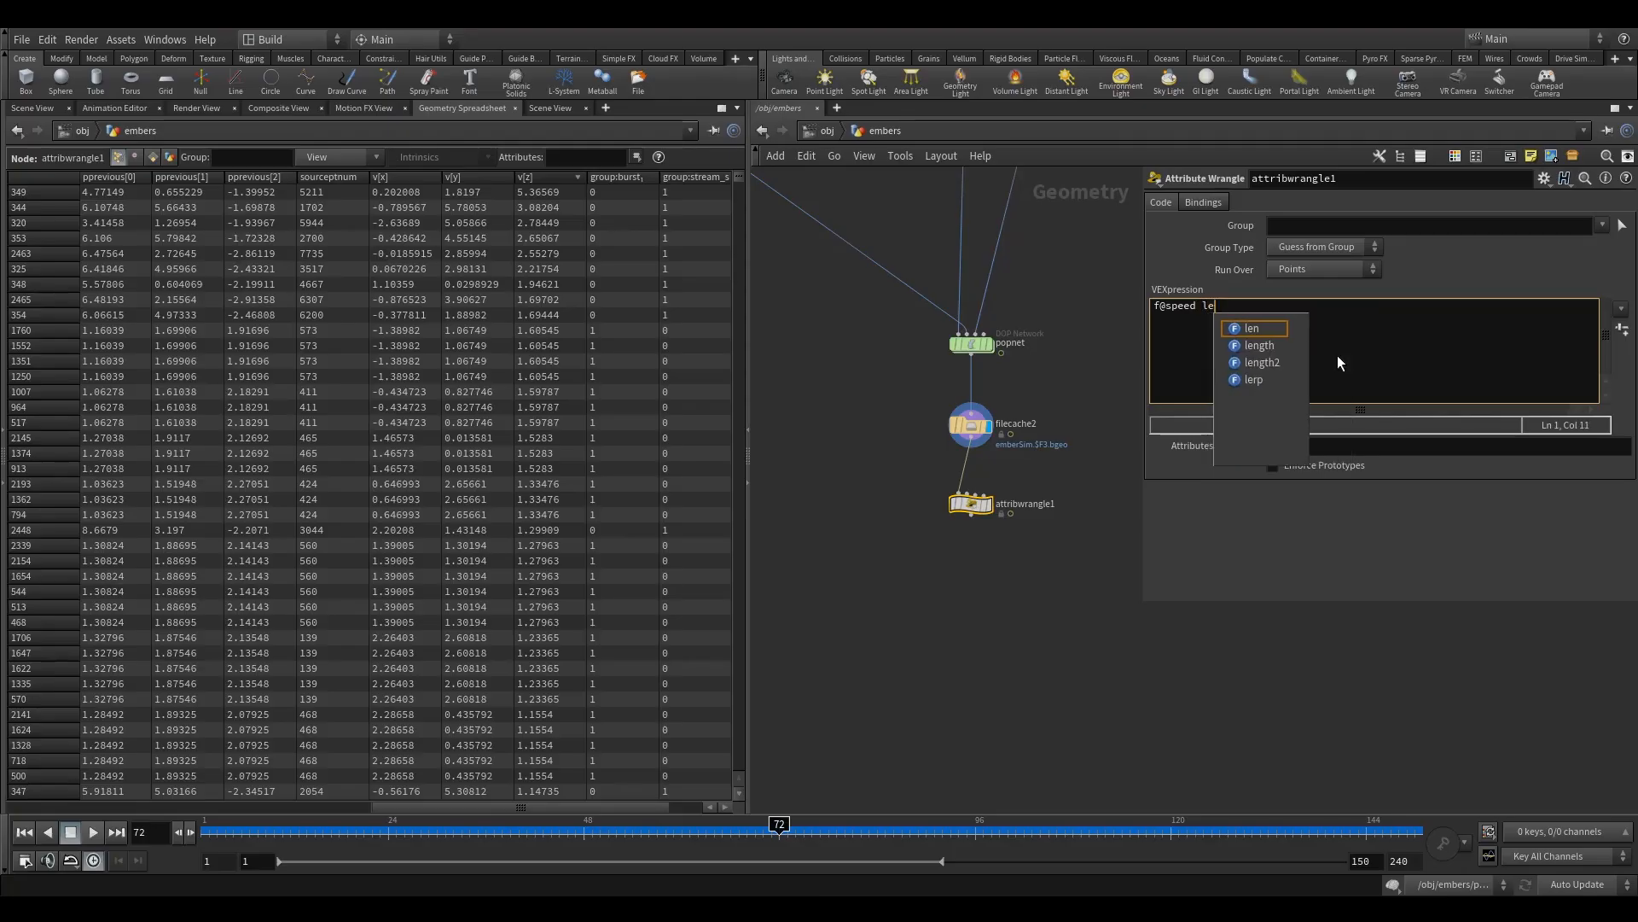
type("ngth")
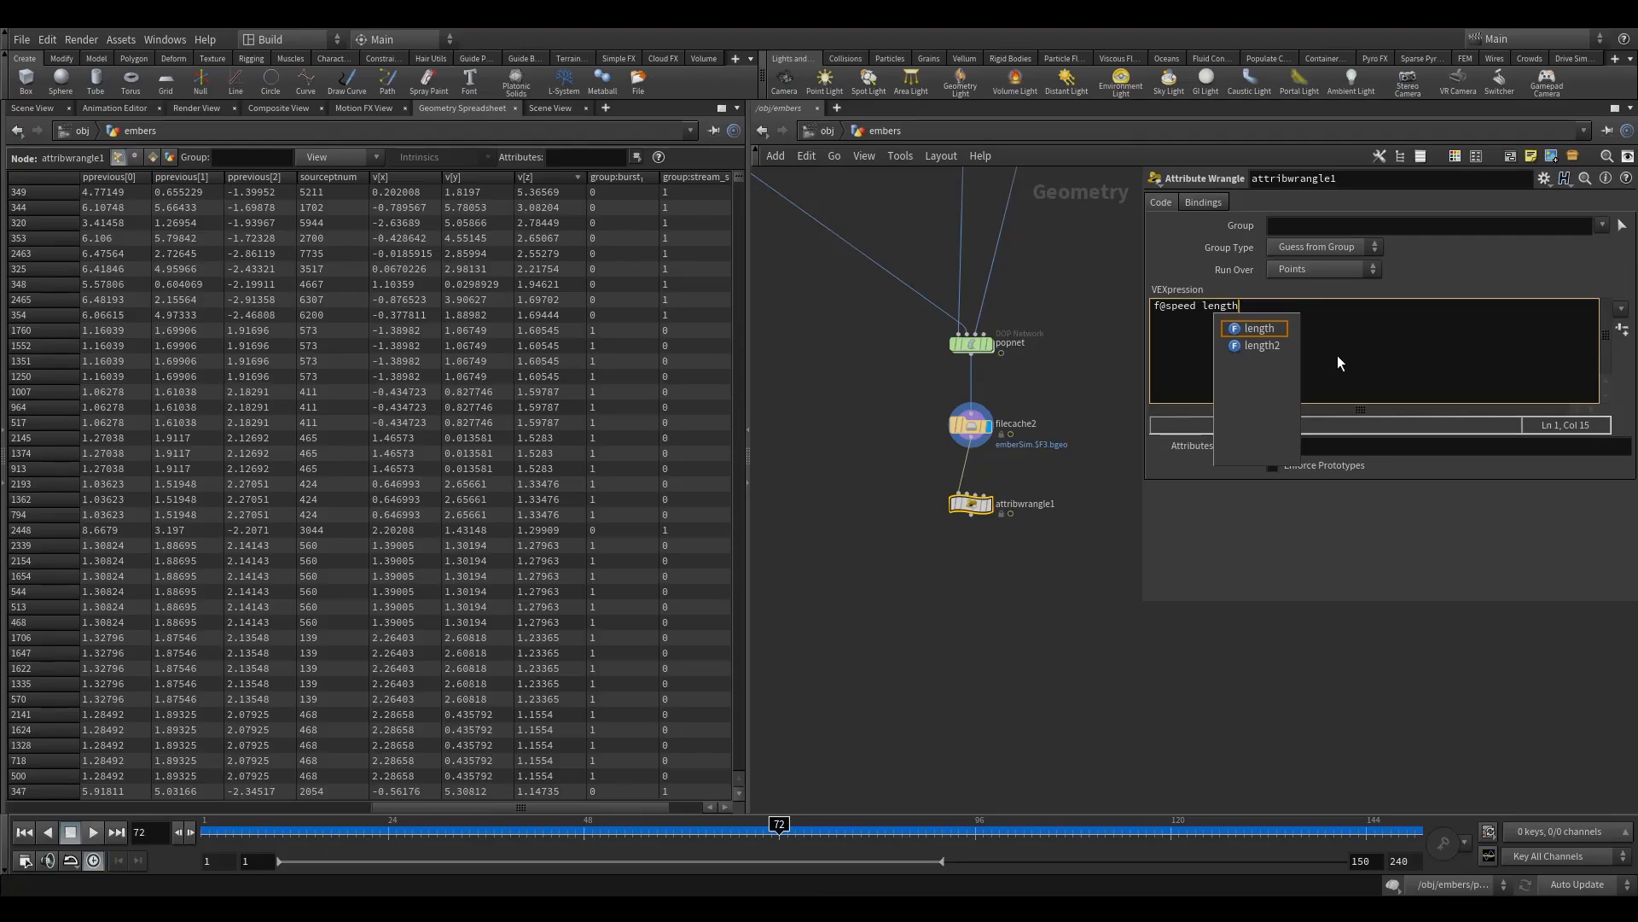
type("(v@v")
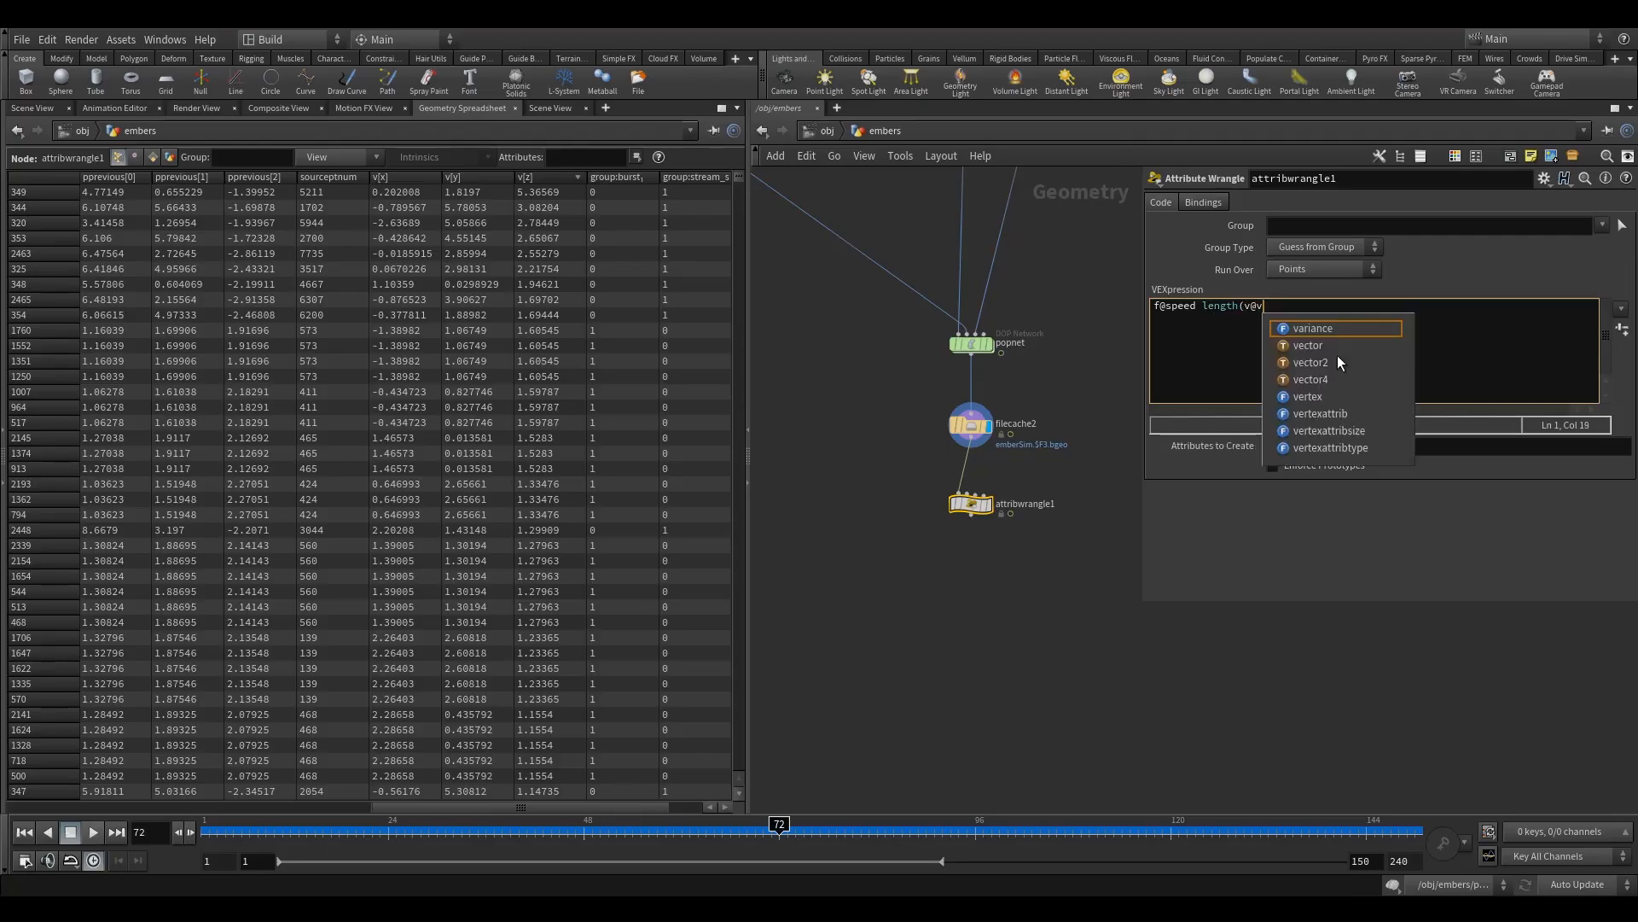
type(");")
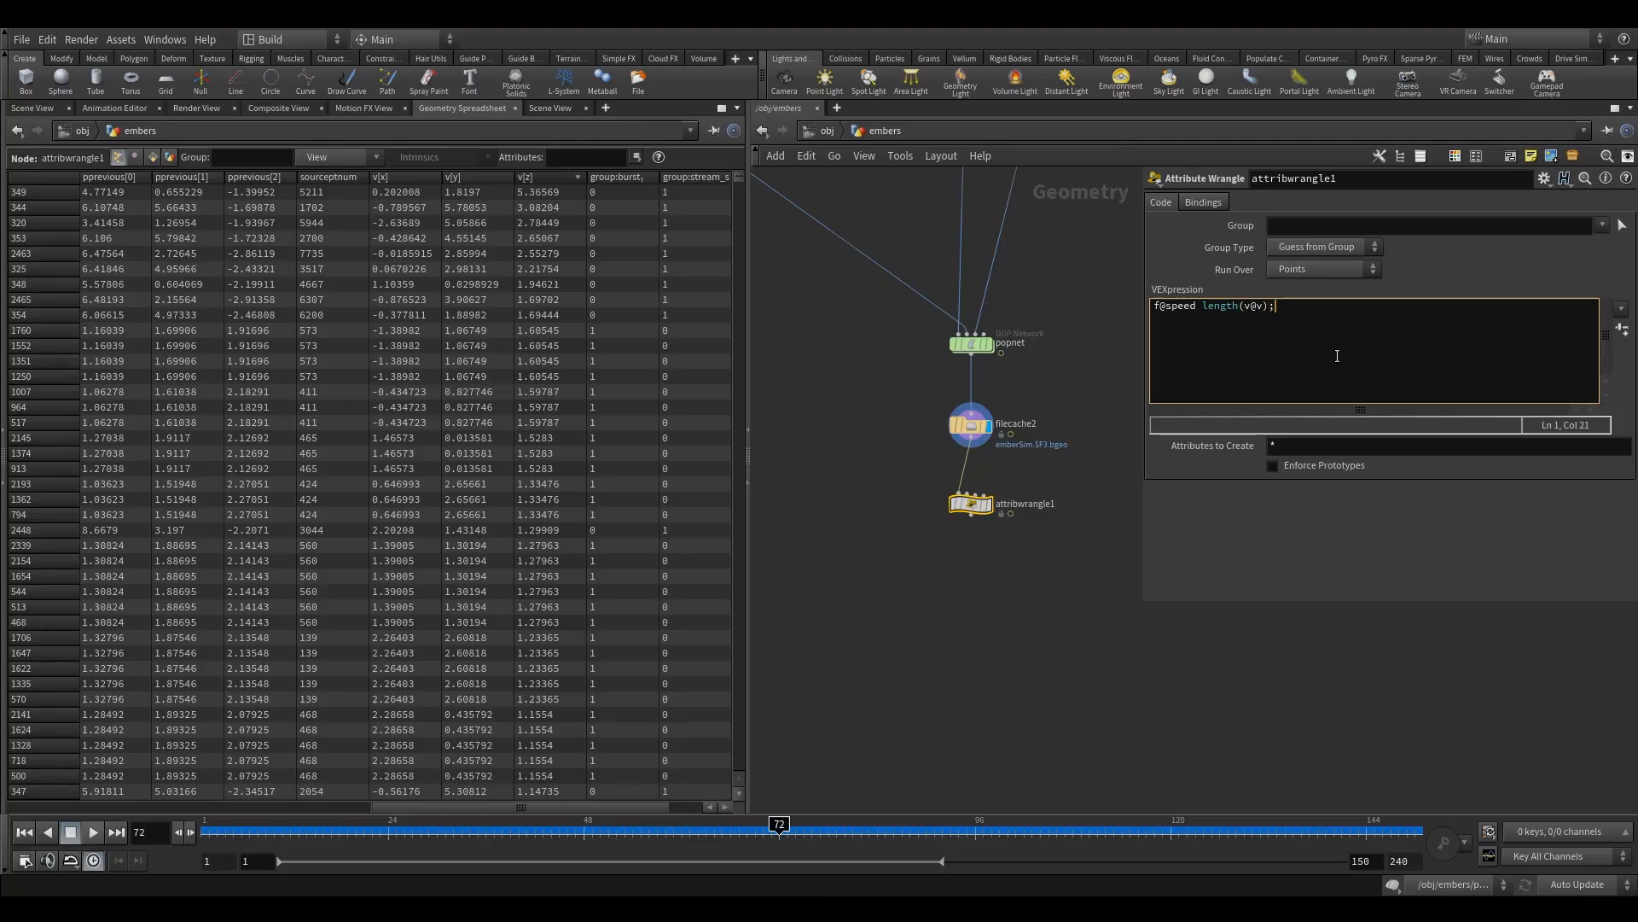
left_click(875, 465)
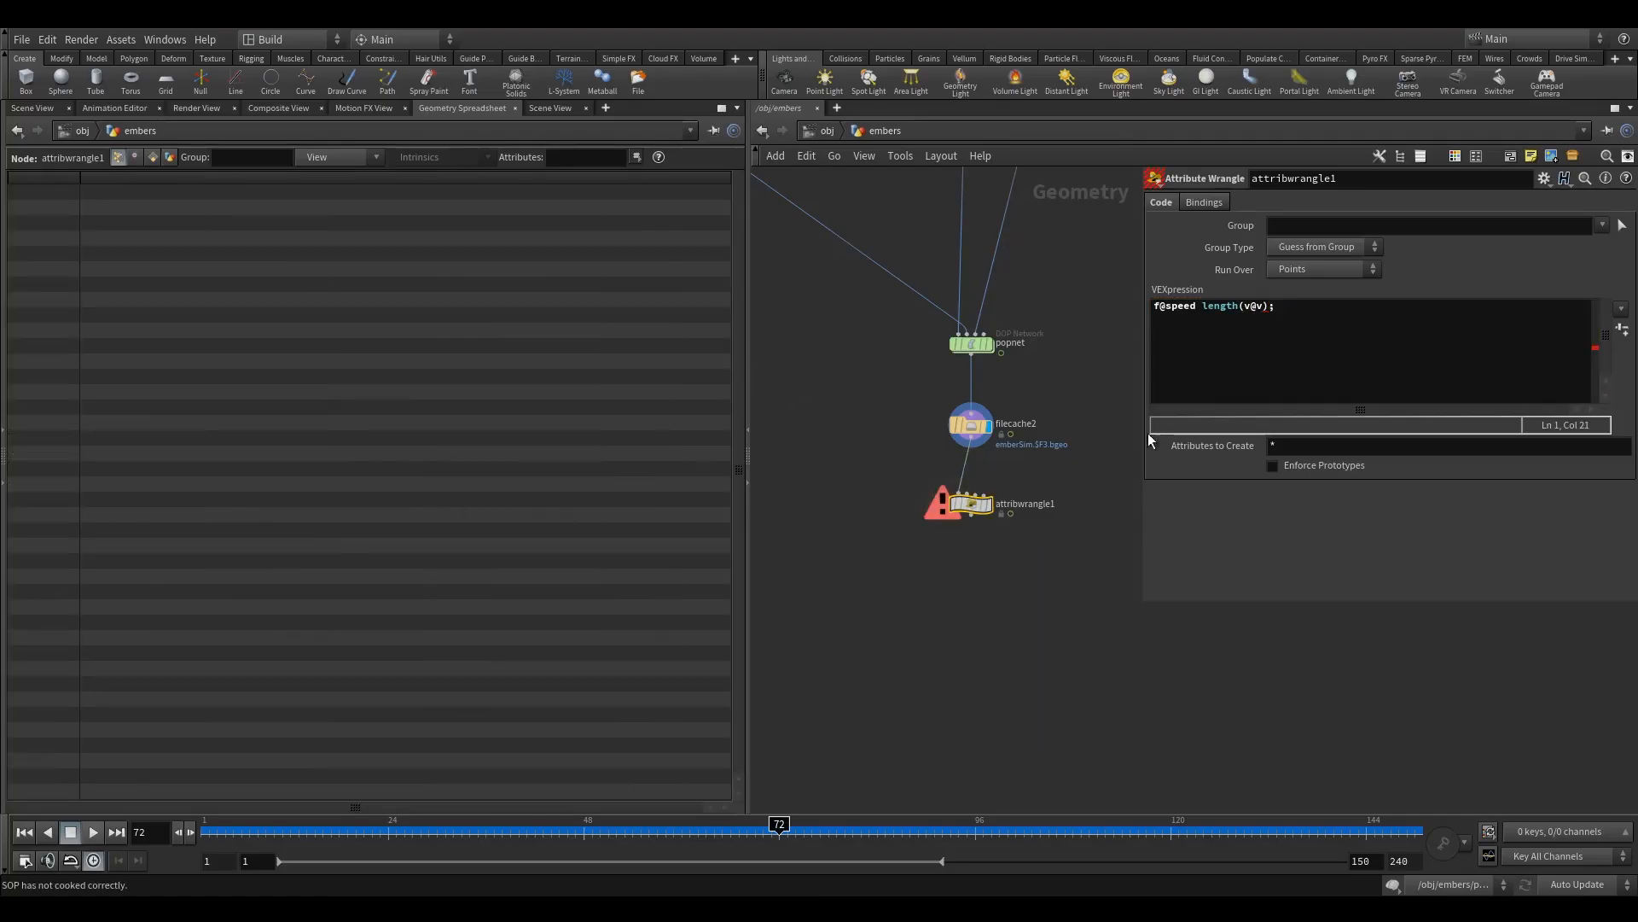
Correct the wrangle expression to f@speed = length(v@v); and display the wrangle node
left_click(1249, 332)
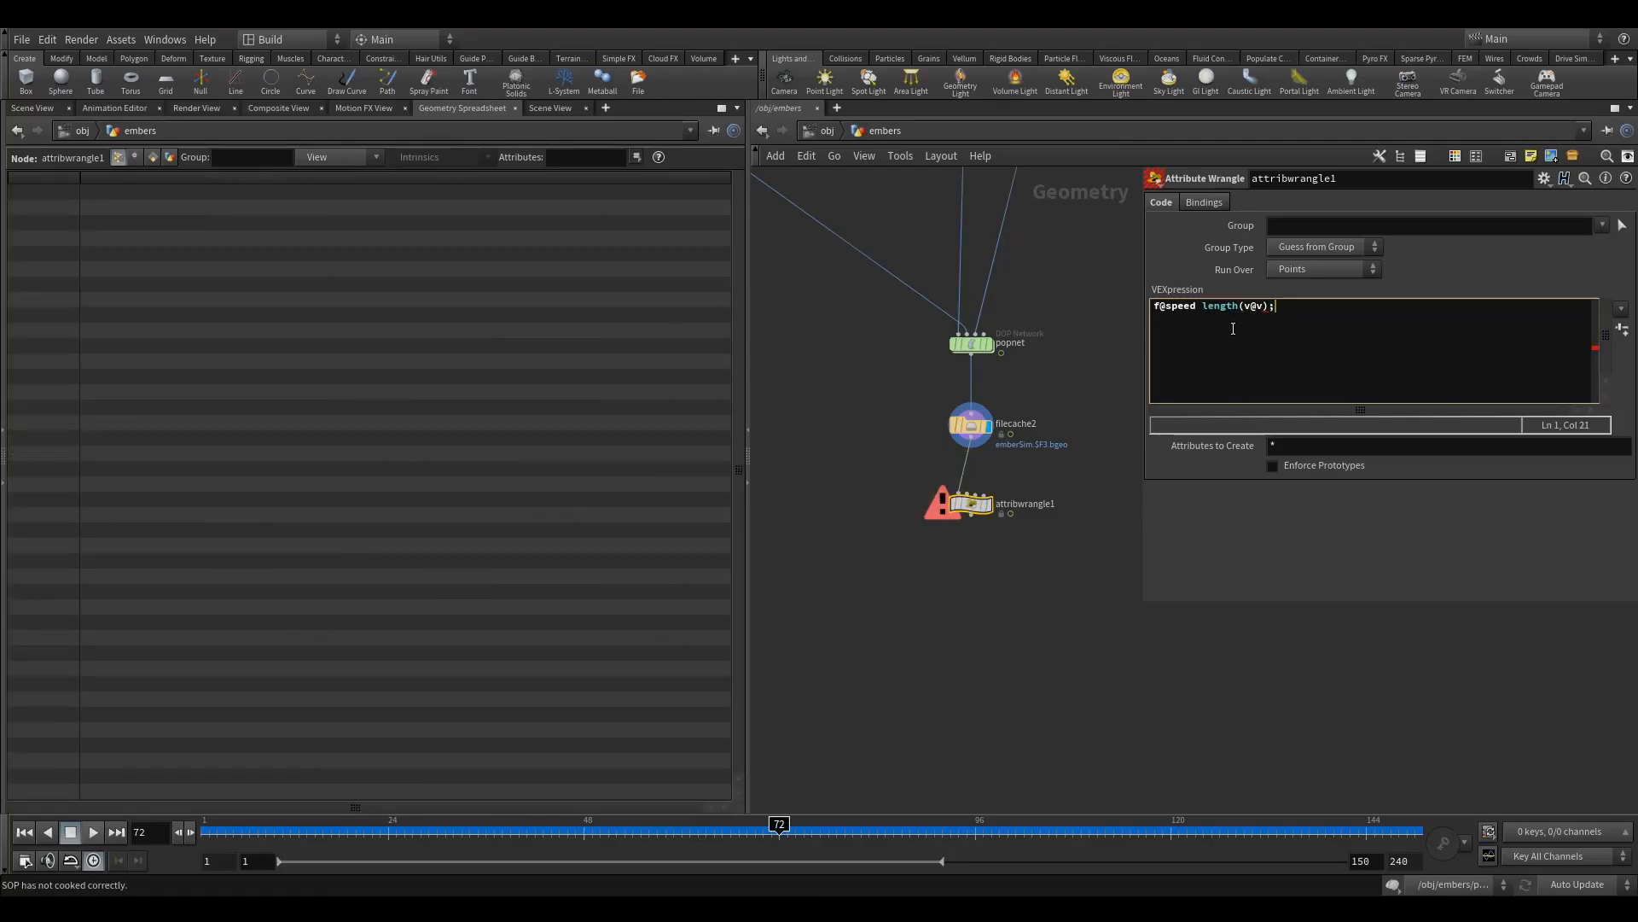
left_click(1203, 307)
type("=")
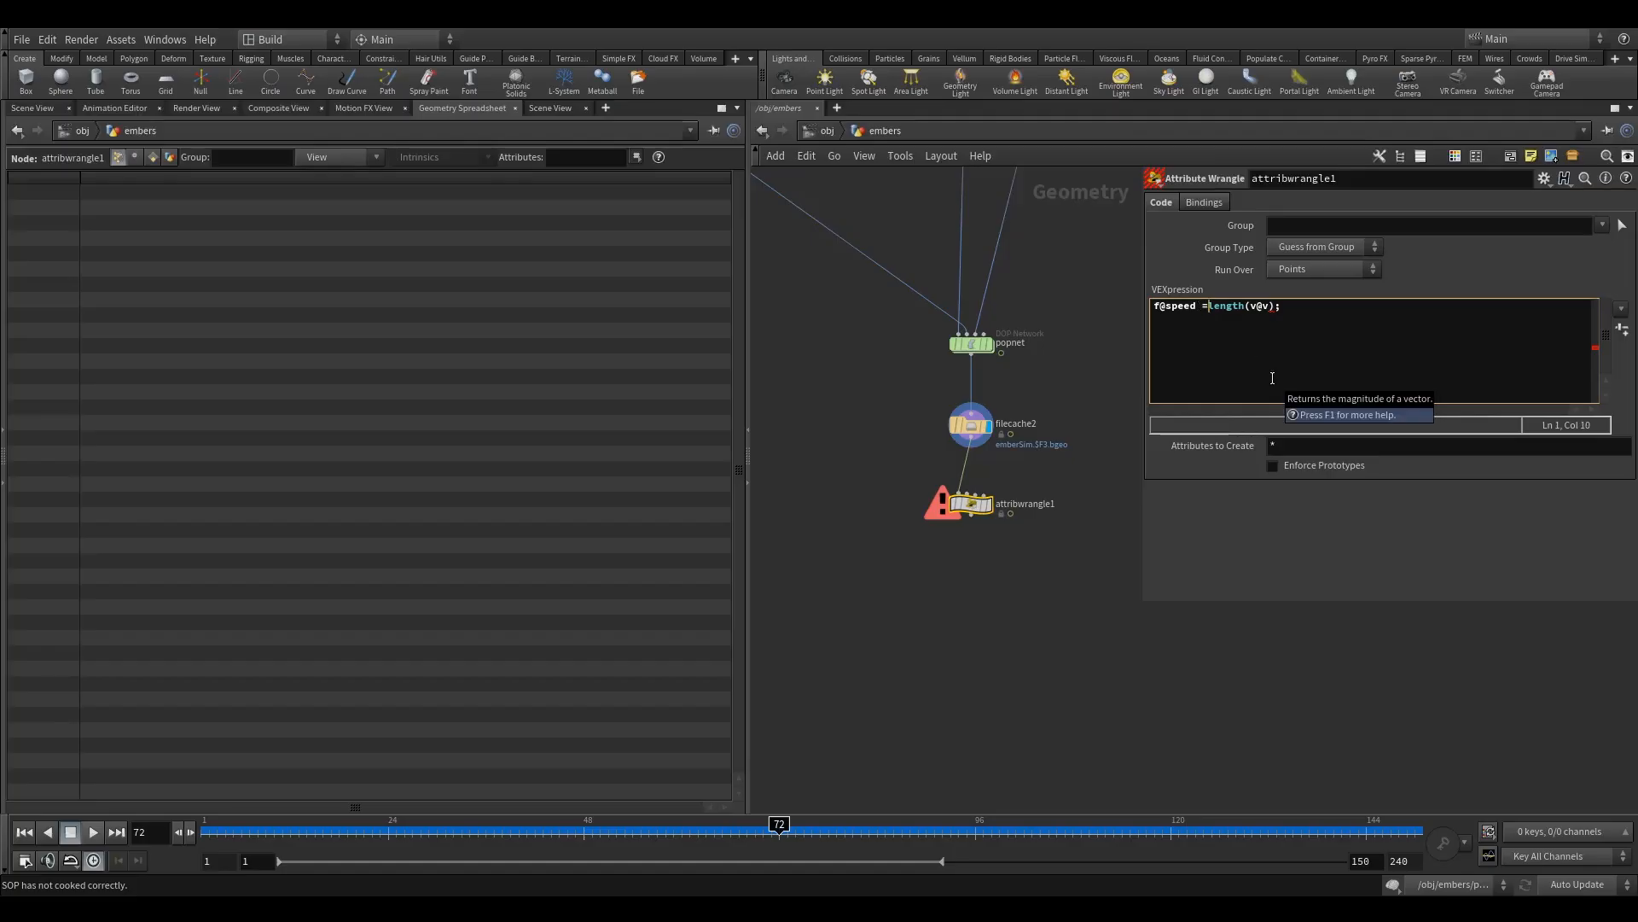
left_click(983, 508)
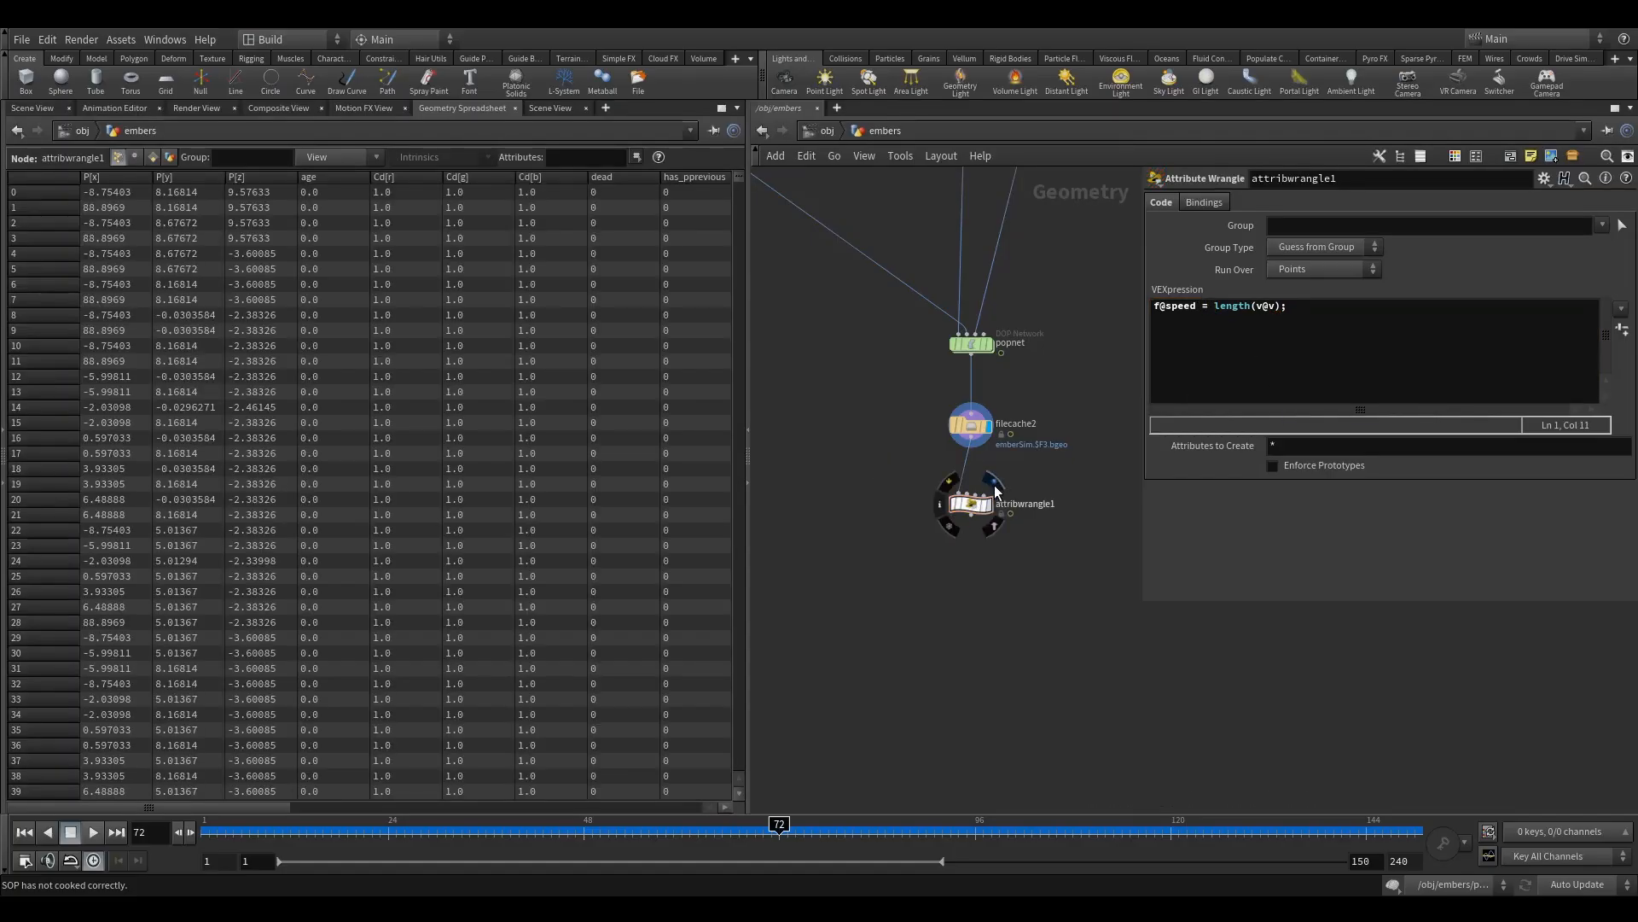
Sort the spreadsheet by the speed attribute and examine its highest values at frame 84
left_click_drag(205, 806, 539, 807)
left_click(424, 179)
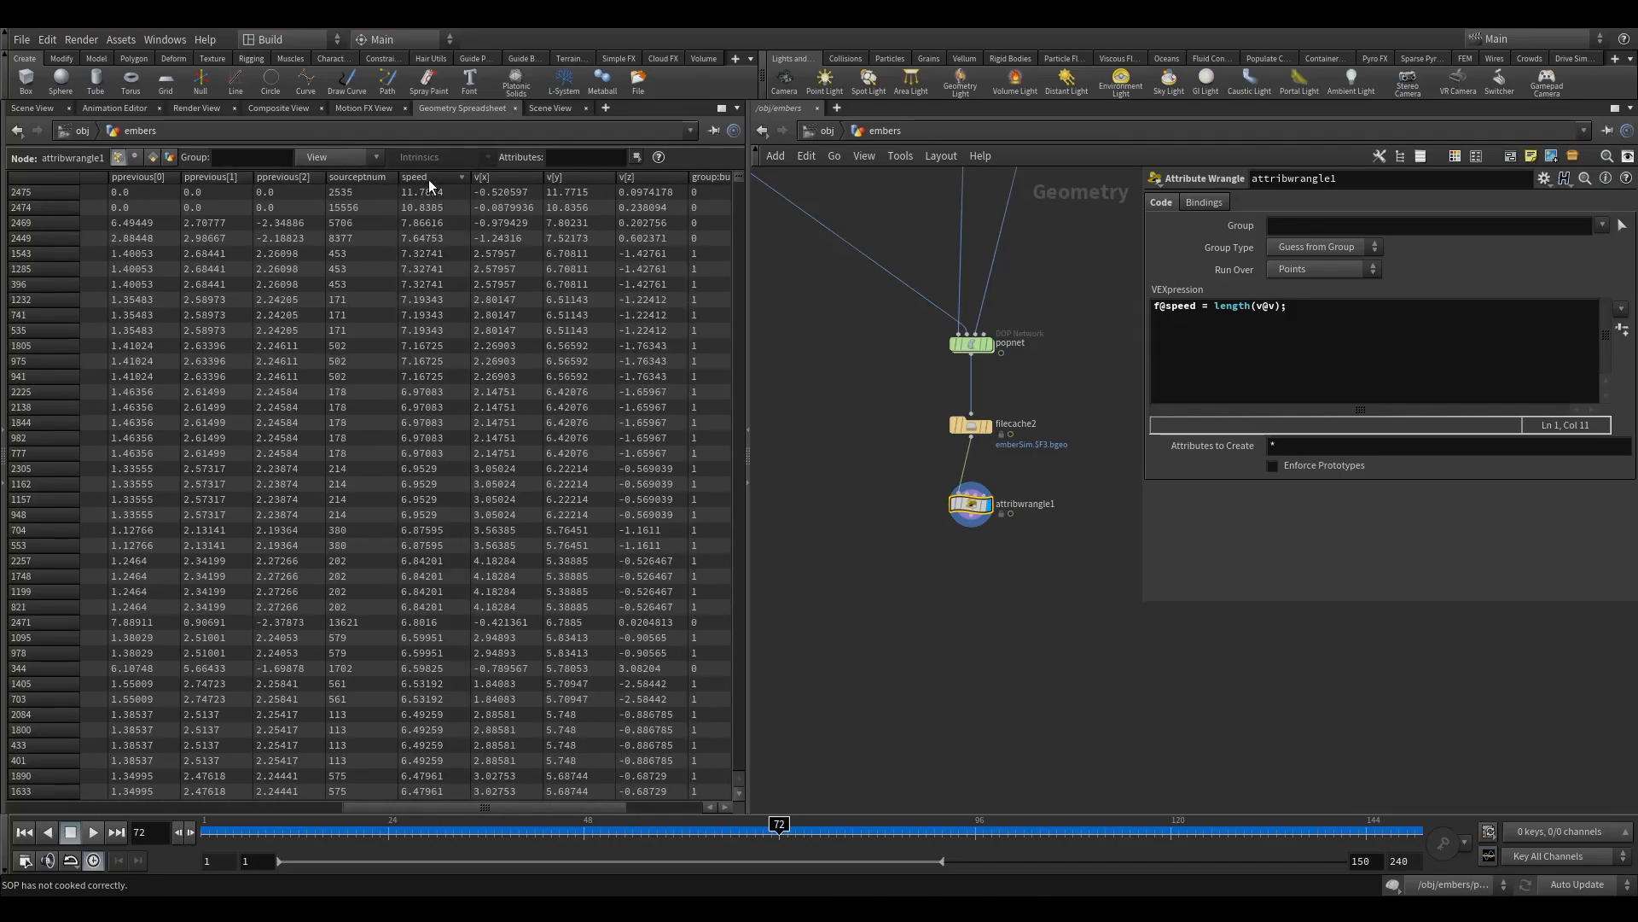
mouse_move(738, 180)
left_mouse_down()
mouse_move(750, 413)
mouse_move(696, 776)
mouse_move(772, 191)
mouse_move(738, 147)
left_mouse_up()
left_click_drag(786, 831, 877, 859)
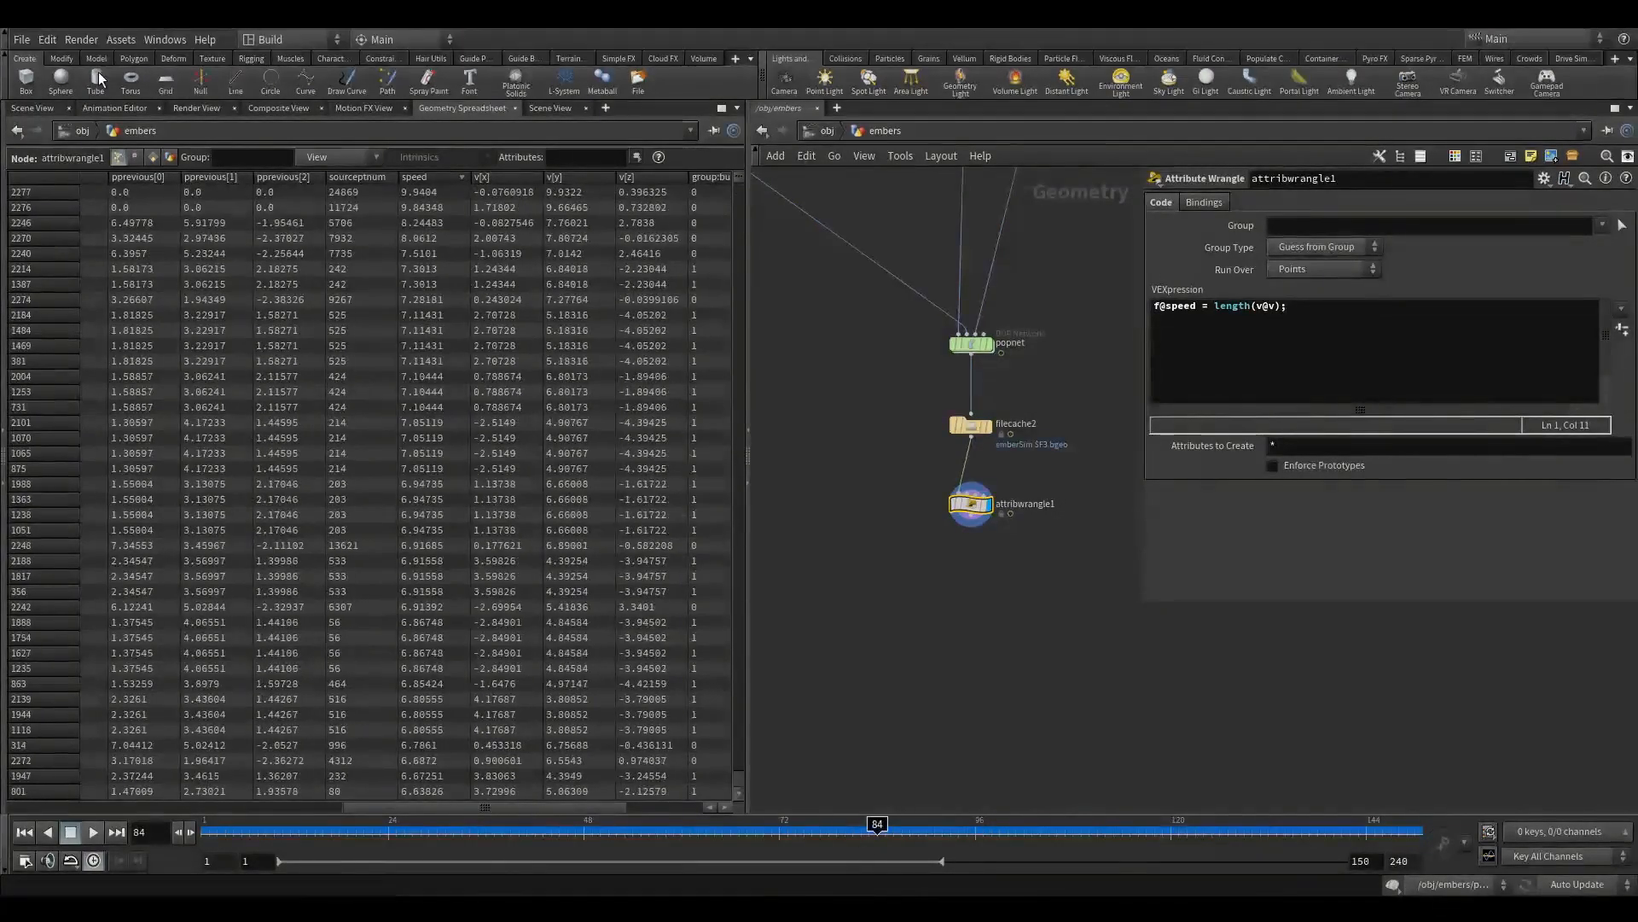
Return to the 3D scene view and add a displayed Color node below the attribute wrangle
left_click(31, 108)
left_click_drag(911, 490, 1084, 584)
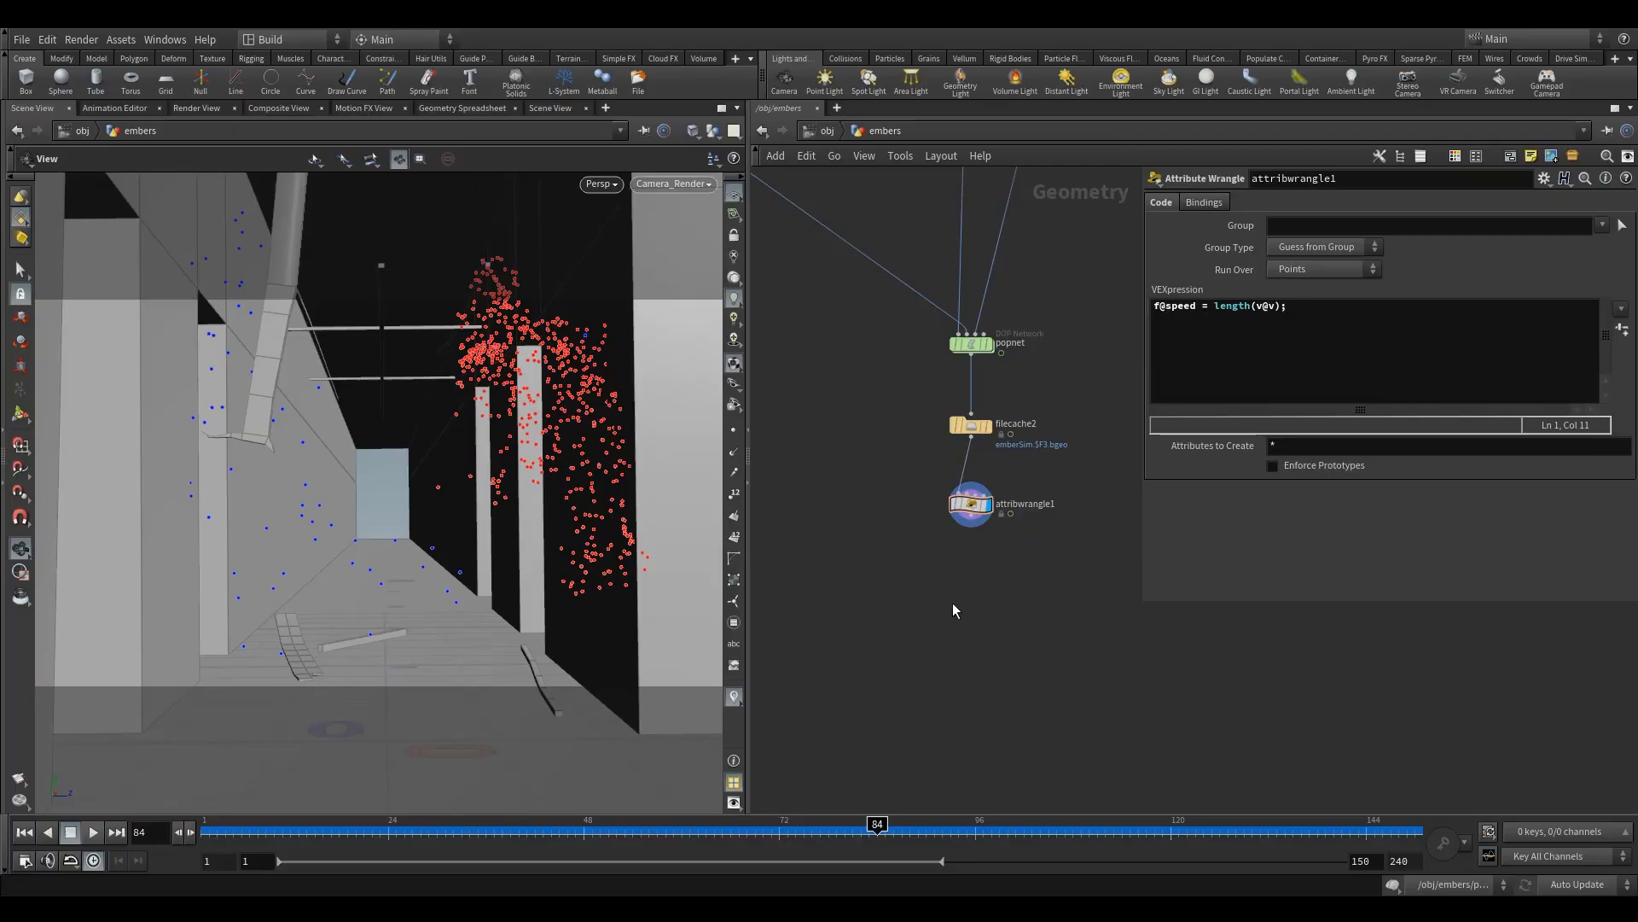
key("Tab")
type("color")
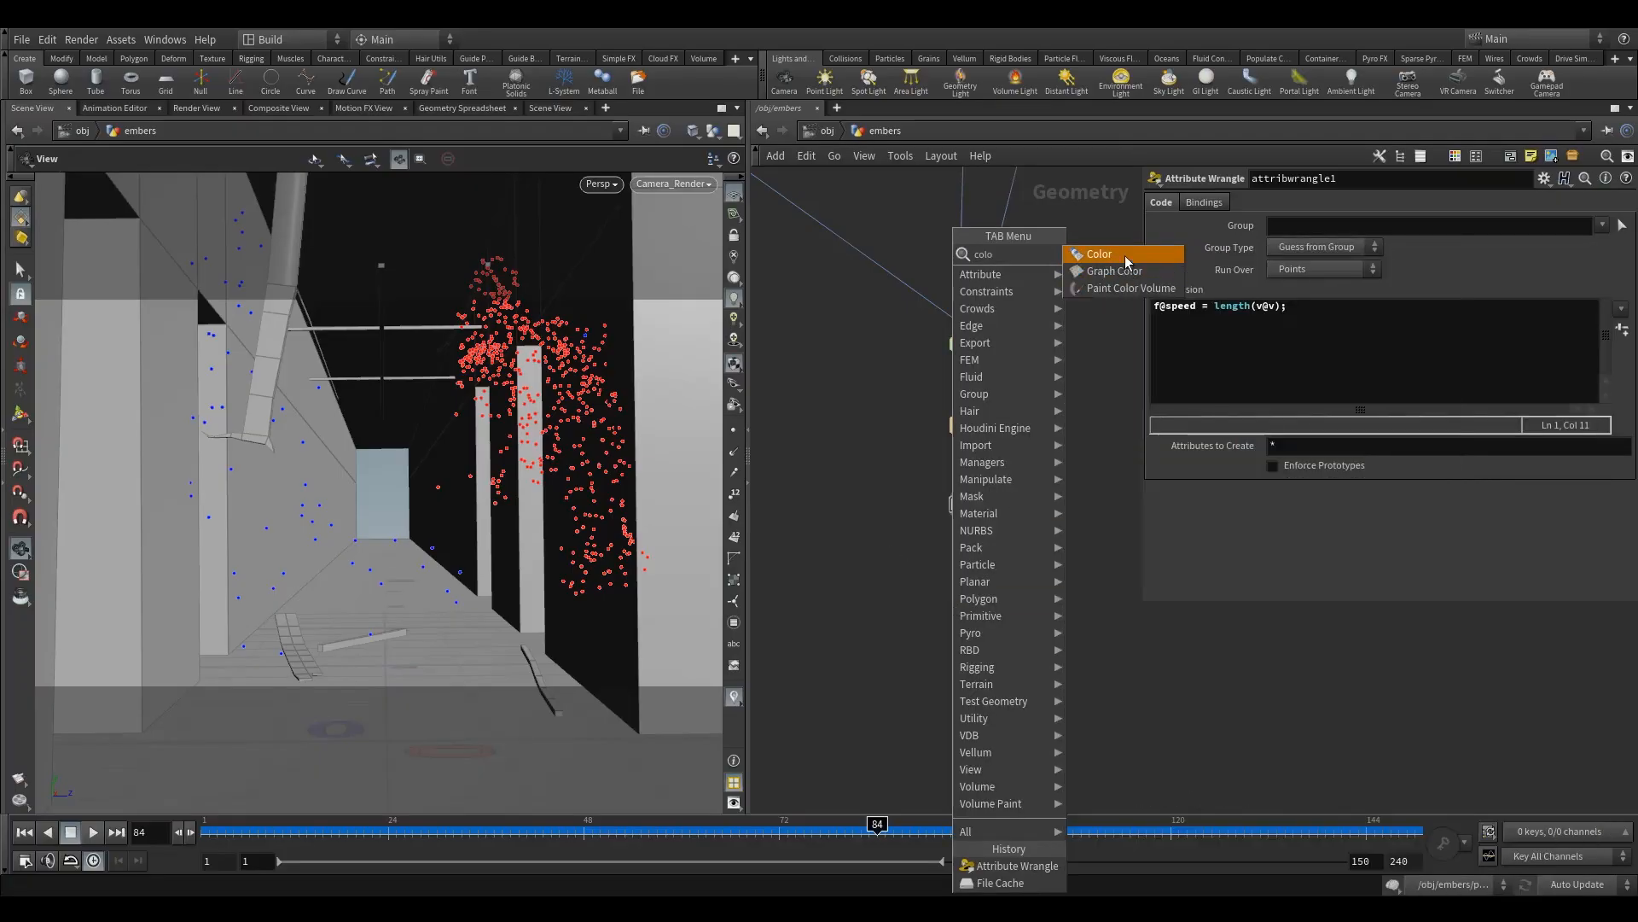
left_click(1124, 256)
left_click(969, 585)
left_click_drag(975, 527, 971, 577)
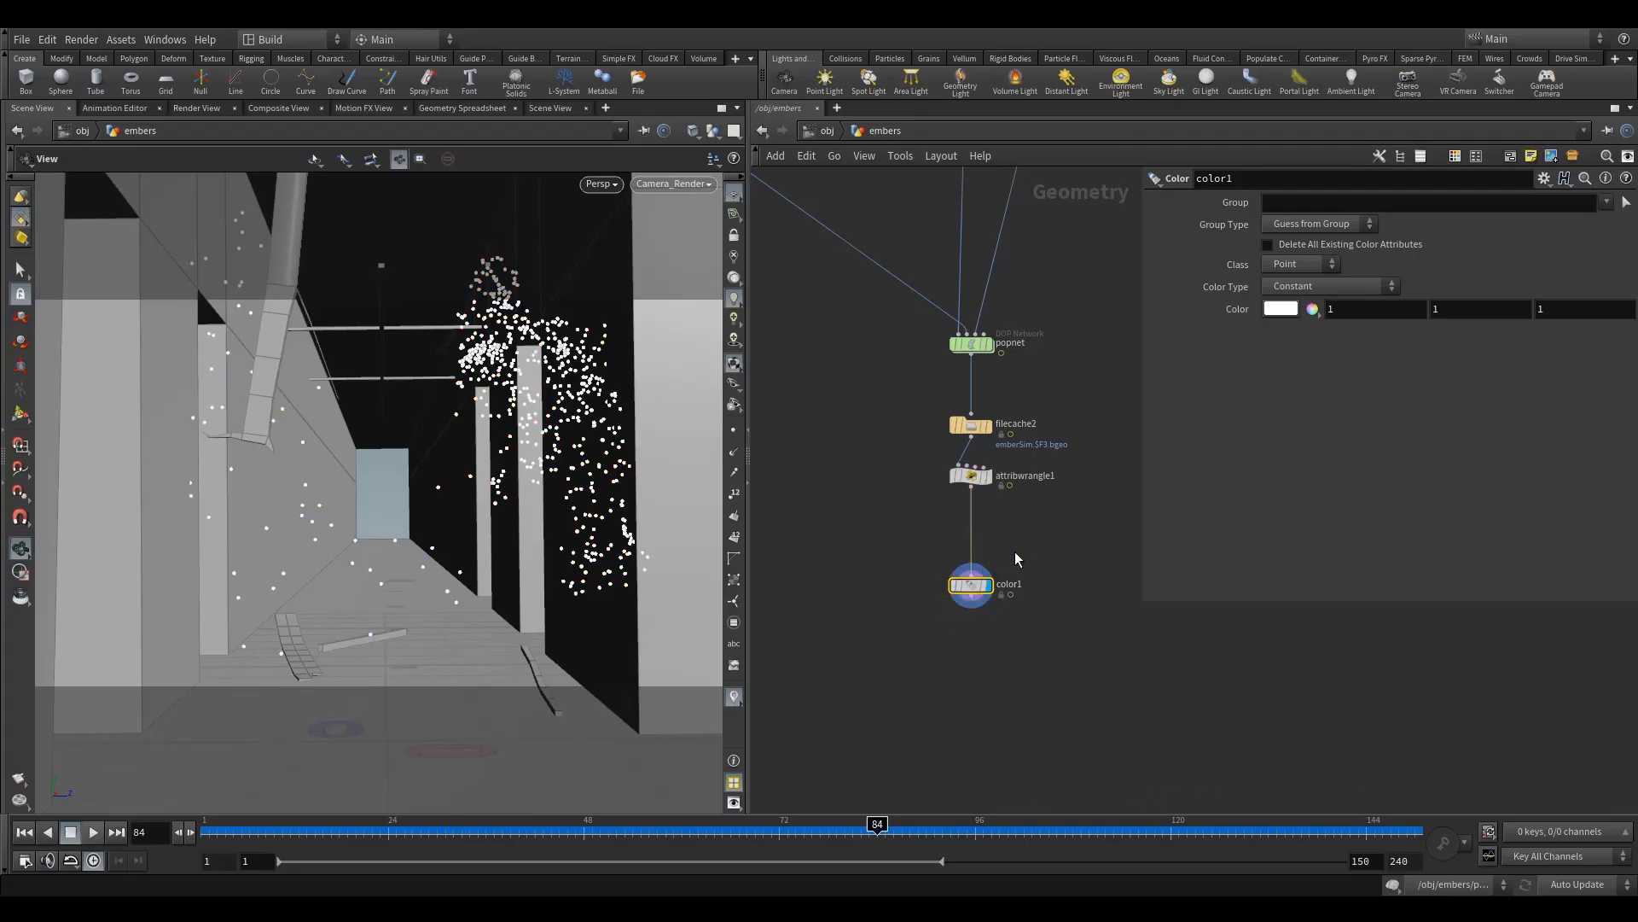
Examine the attribute wrangle's point attributes, including the colour columns, in the geometry spreadsheet and return to the scene view
left_click(971, 475)
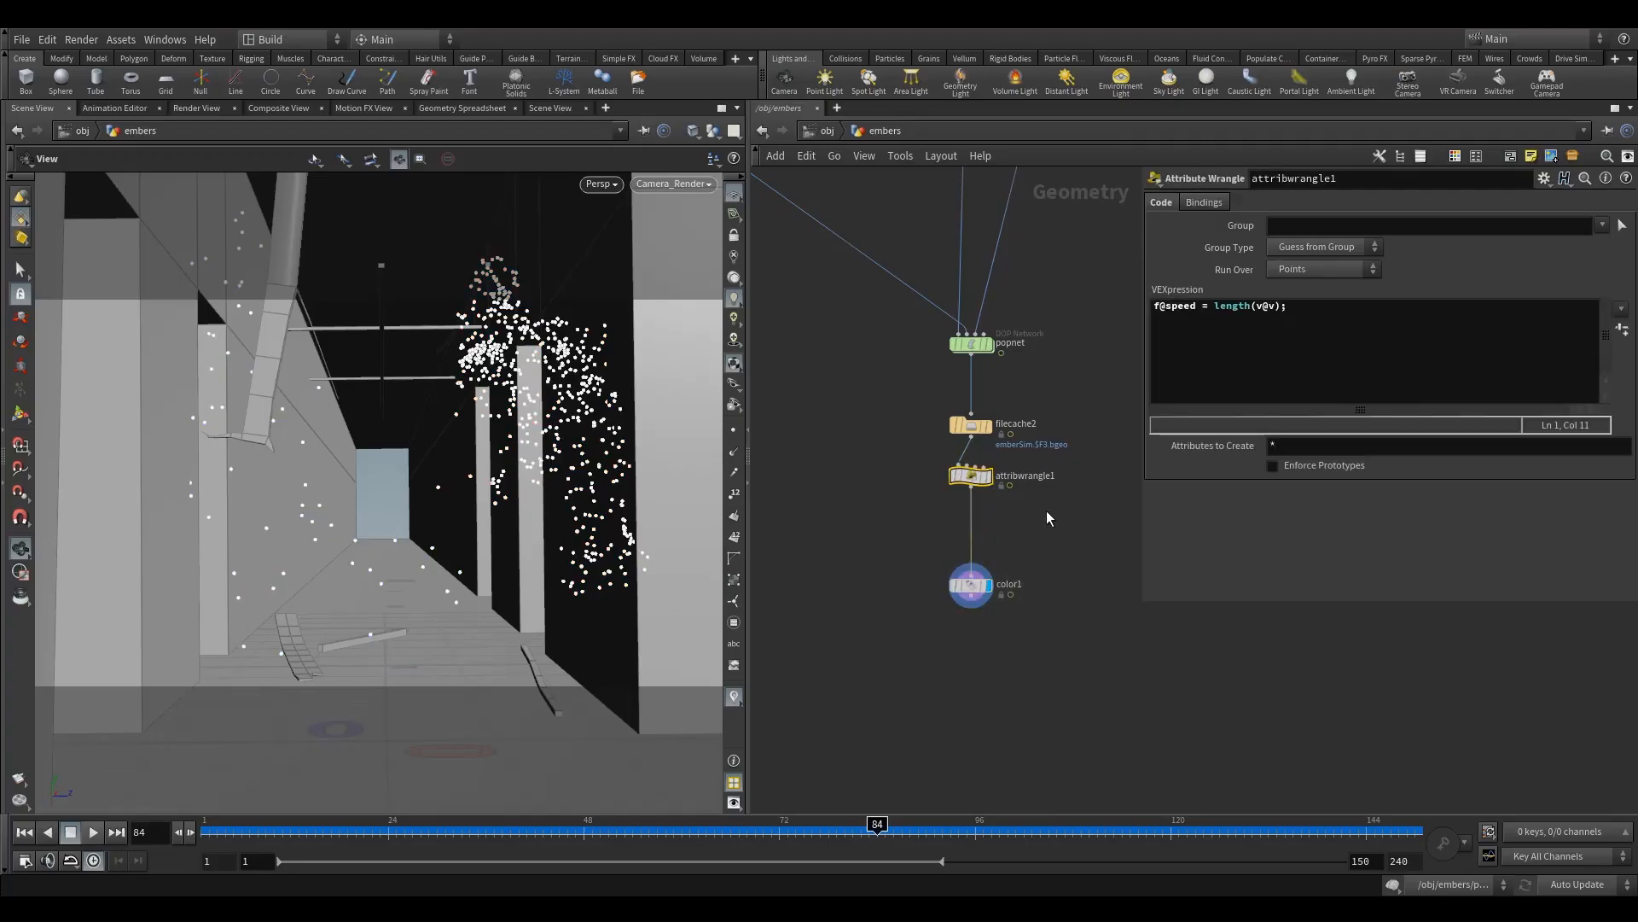
left_click(483, 109)
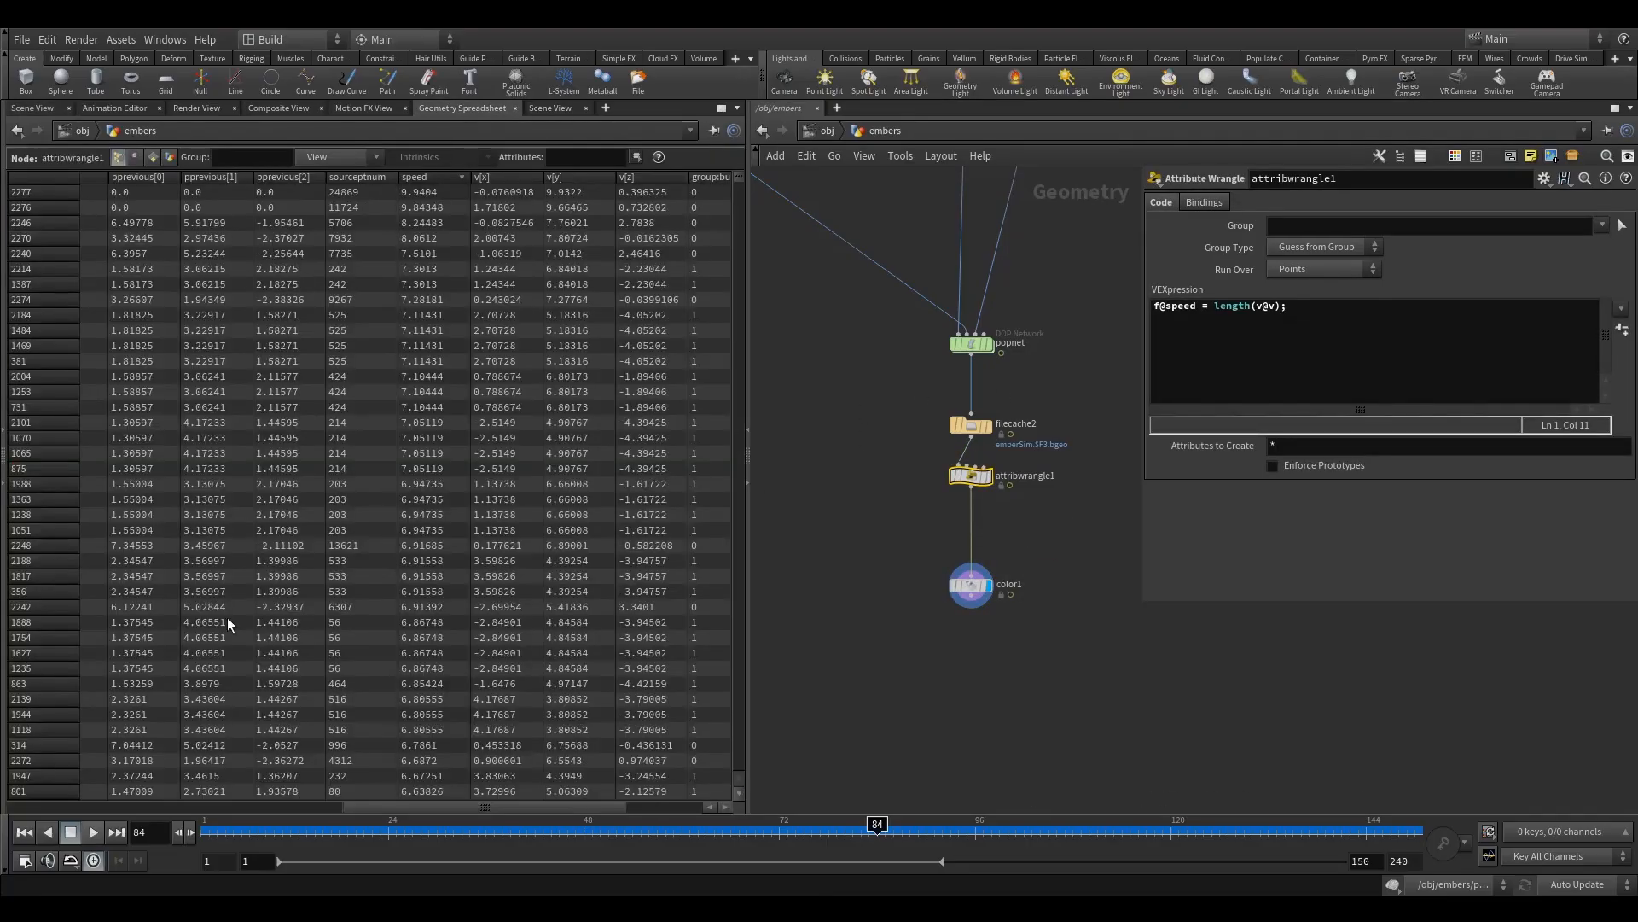
left_click_drag(253, 789, 145, 782)
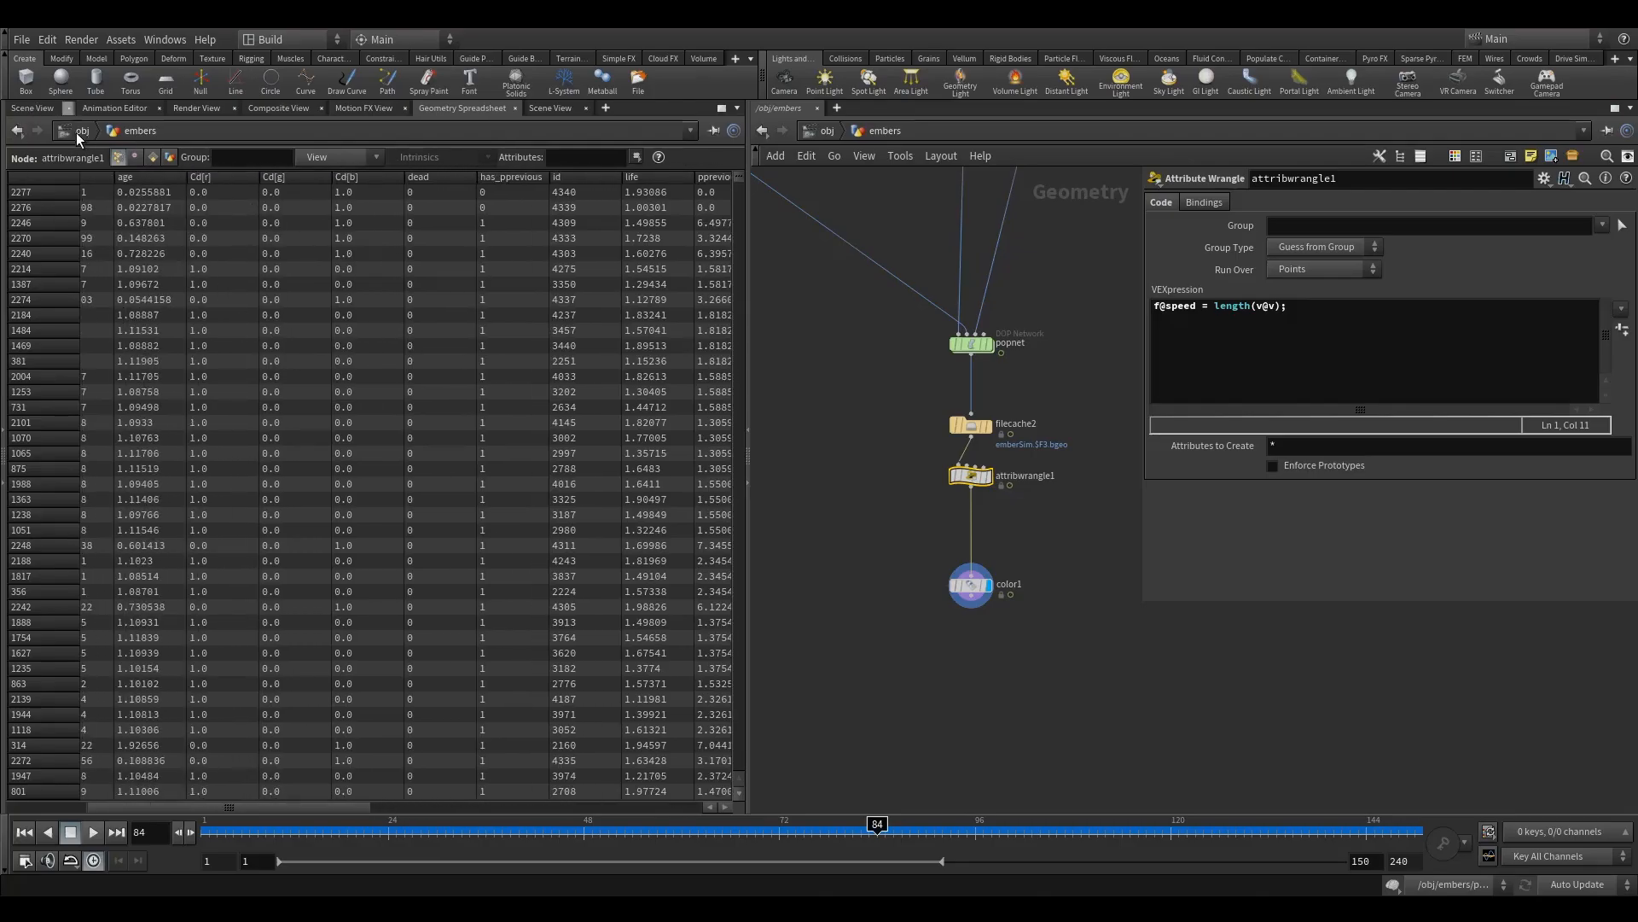
left_click(42, 106)
Move the attribute wrangle closer to the Color node and set the Color node to Ramp from Attribute using the speed attribute
left_click_drag(918, 534, 1047, 654)
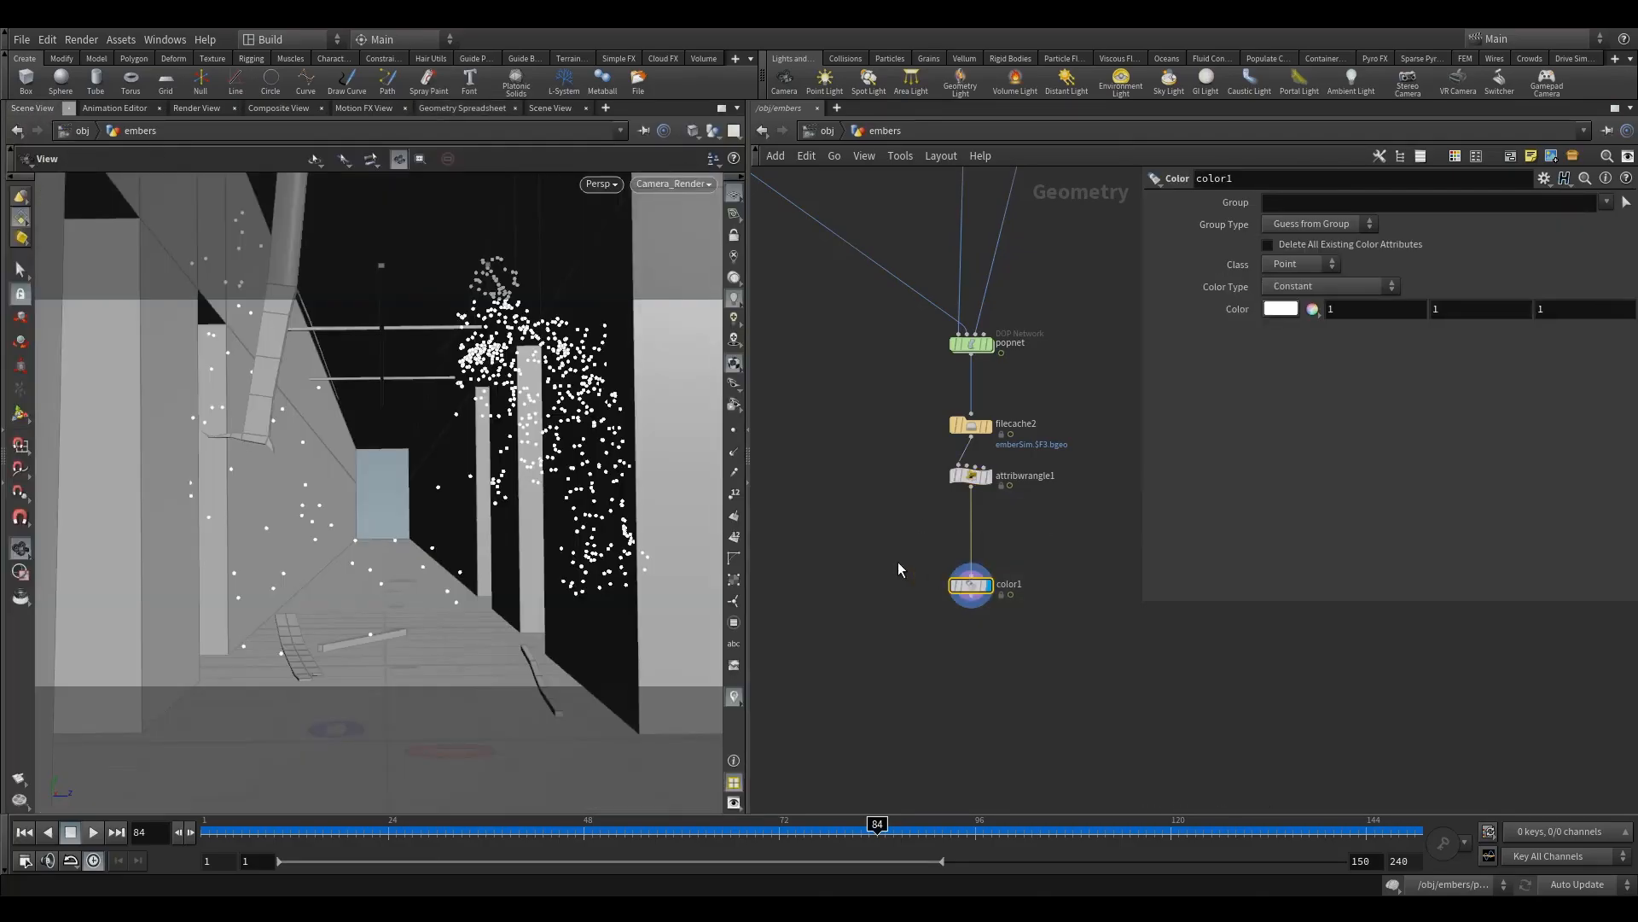
left_click_drag(969, 488, 970, 521)
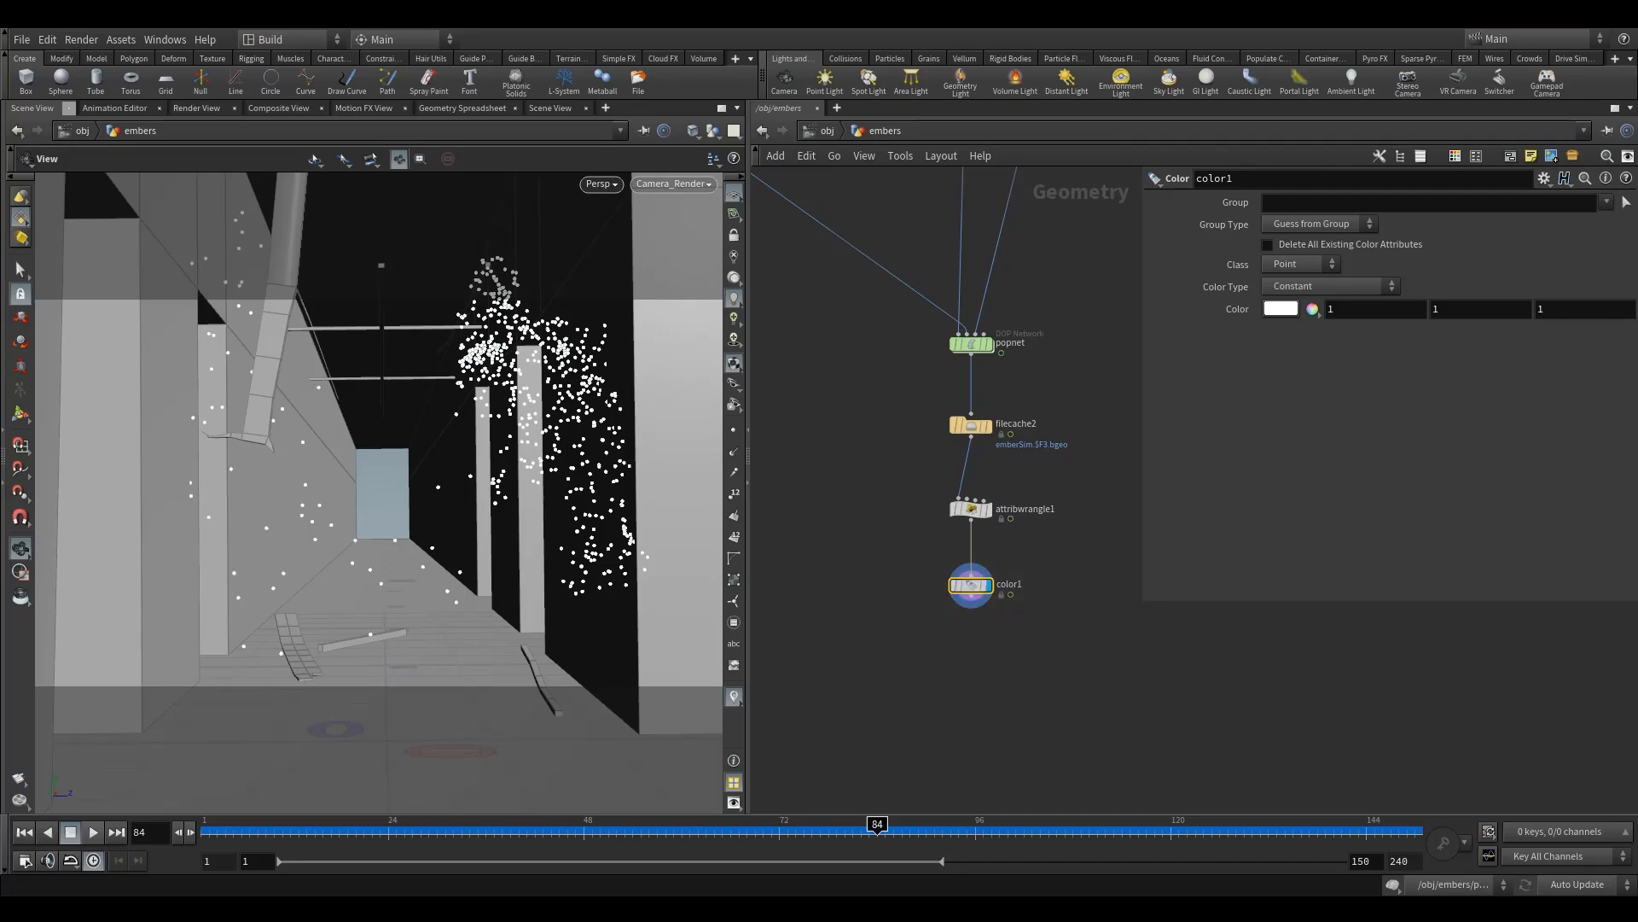
left_click(1311, 290)
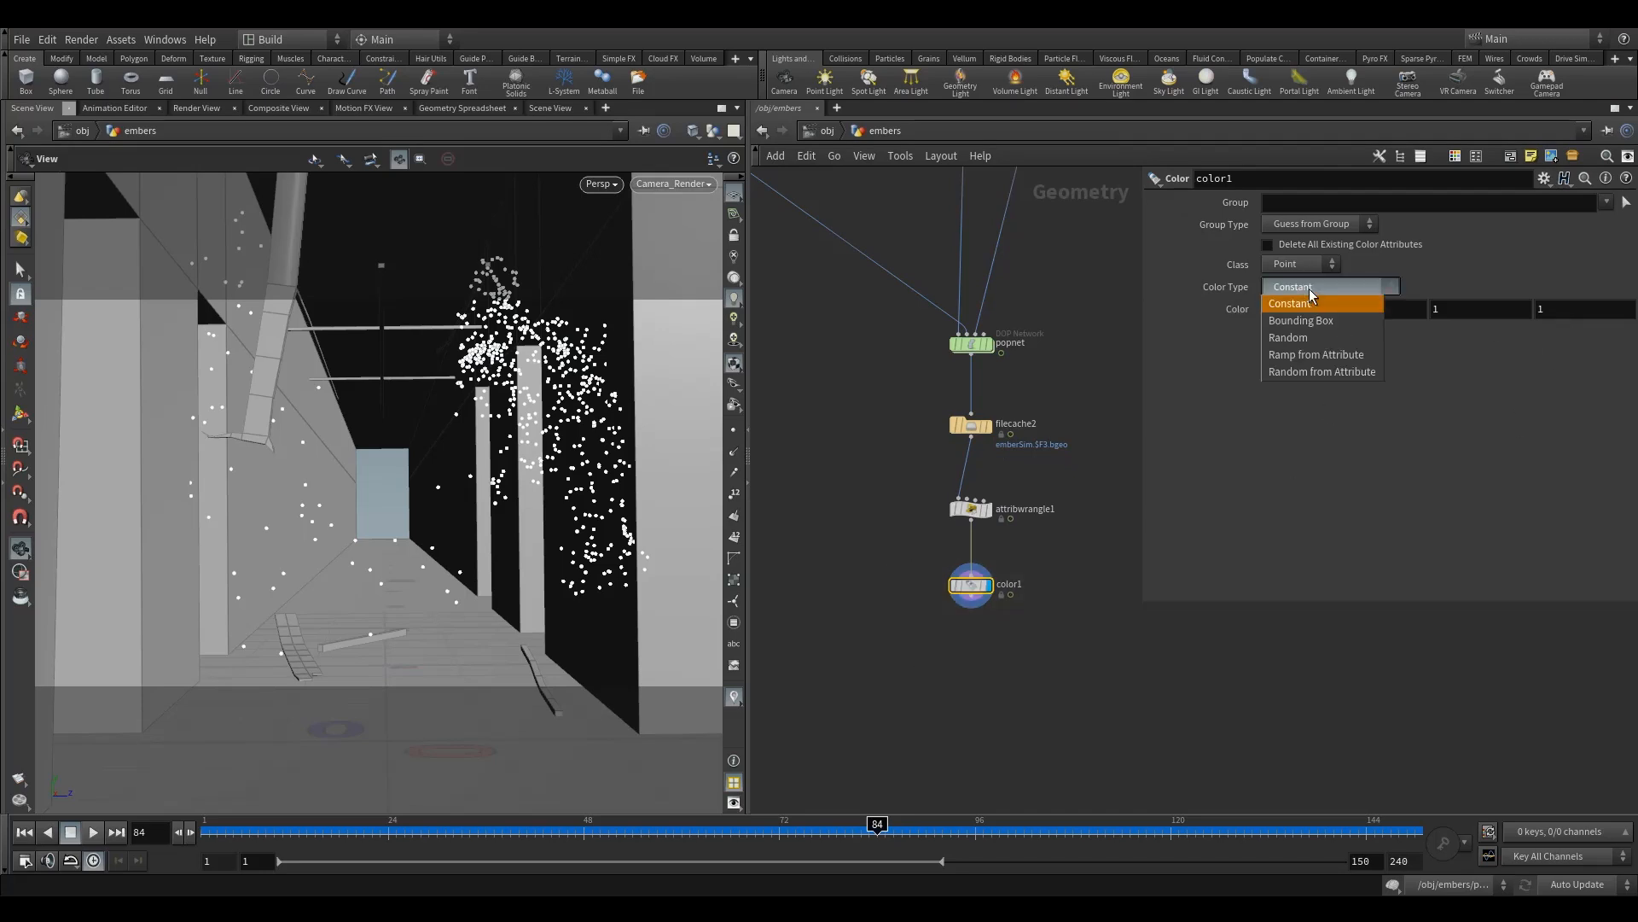
left_click(1298, 362)
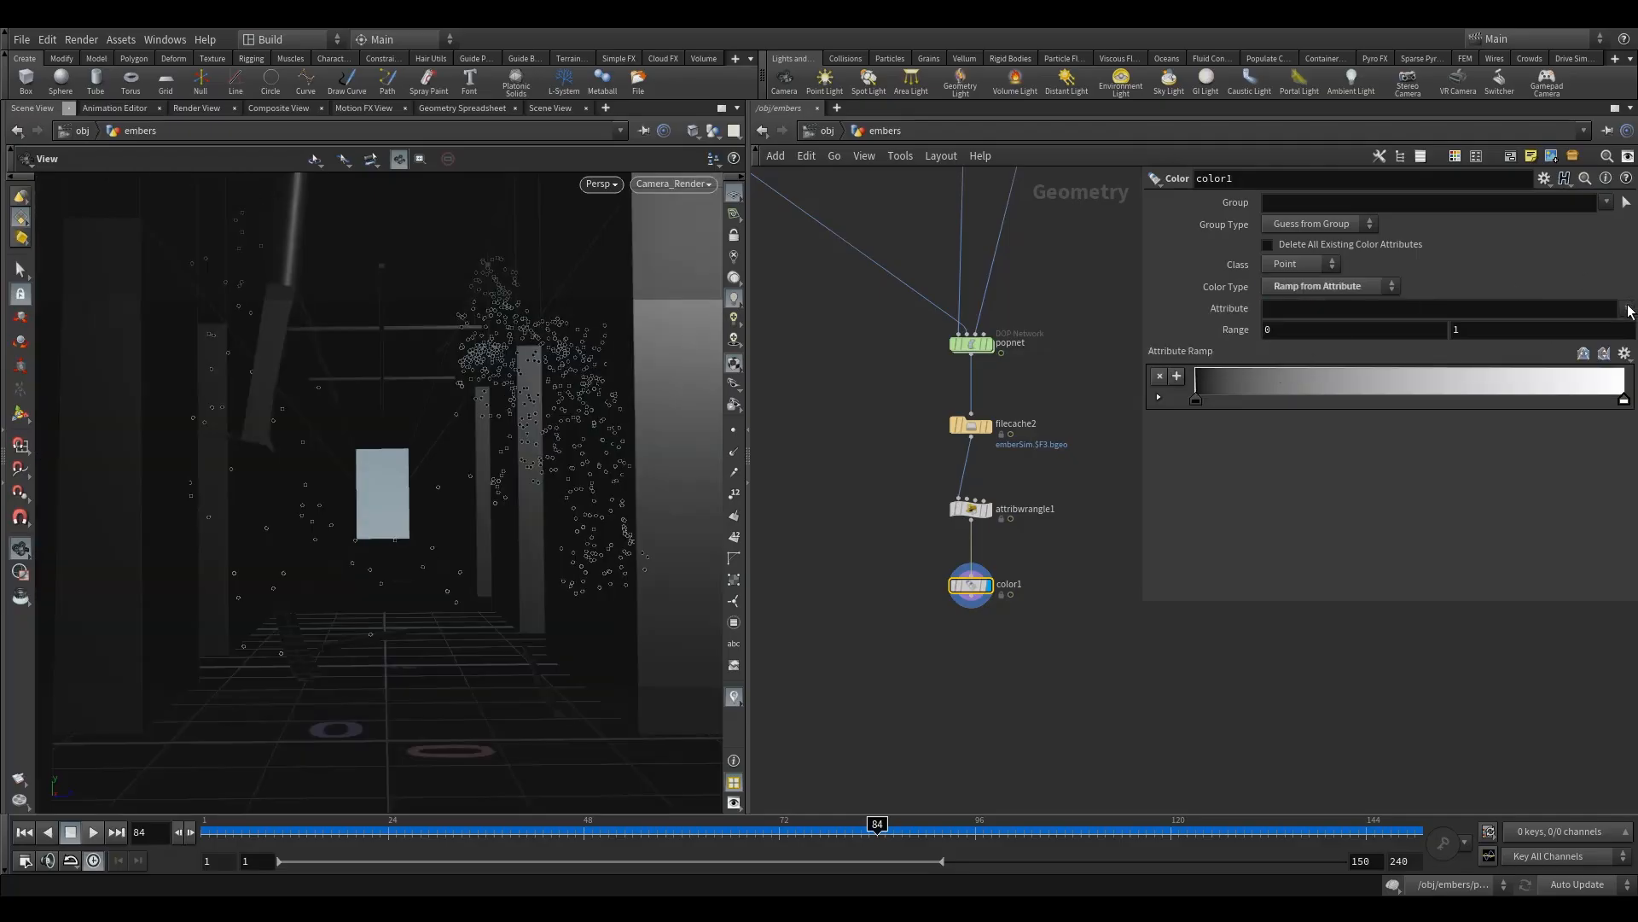
left_click(1626, 308)
left_click(1585, 498)
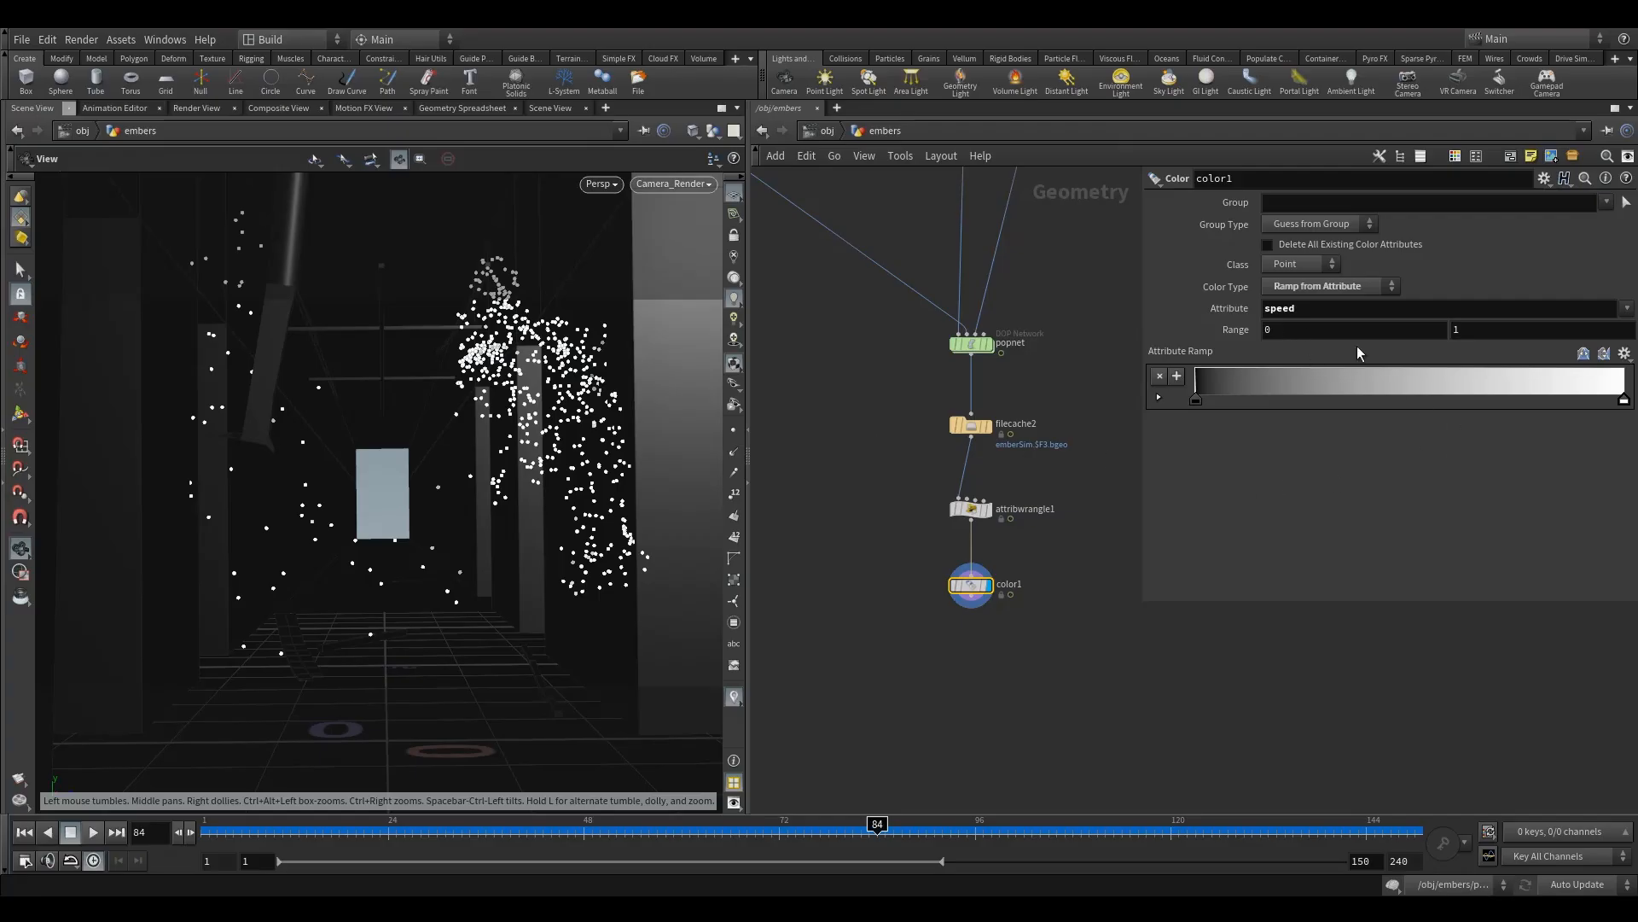
Check the Color node's speed values in the geometry spreadsheet, sorted by speed, at frame 60
left_click(454, 109)
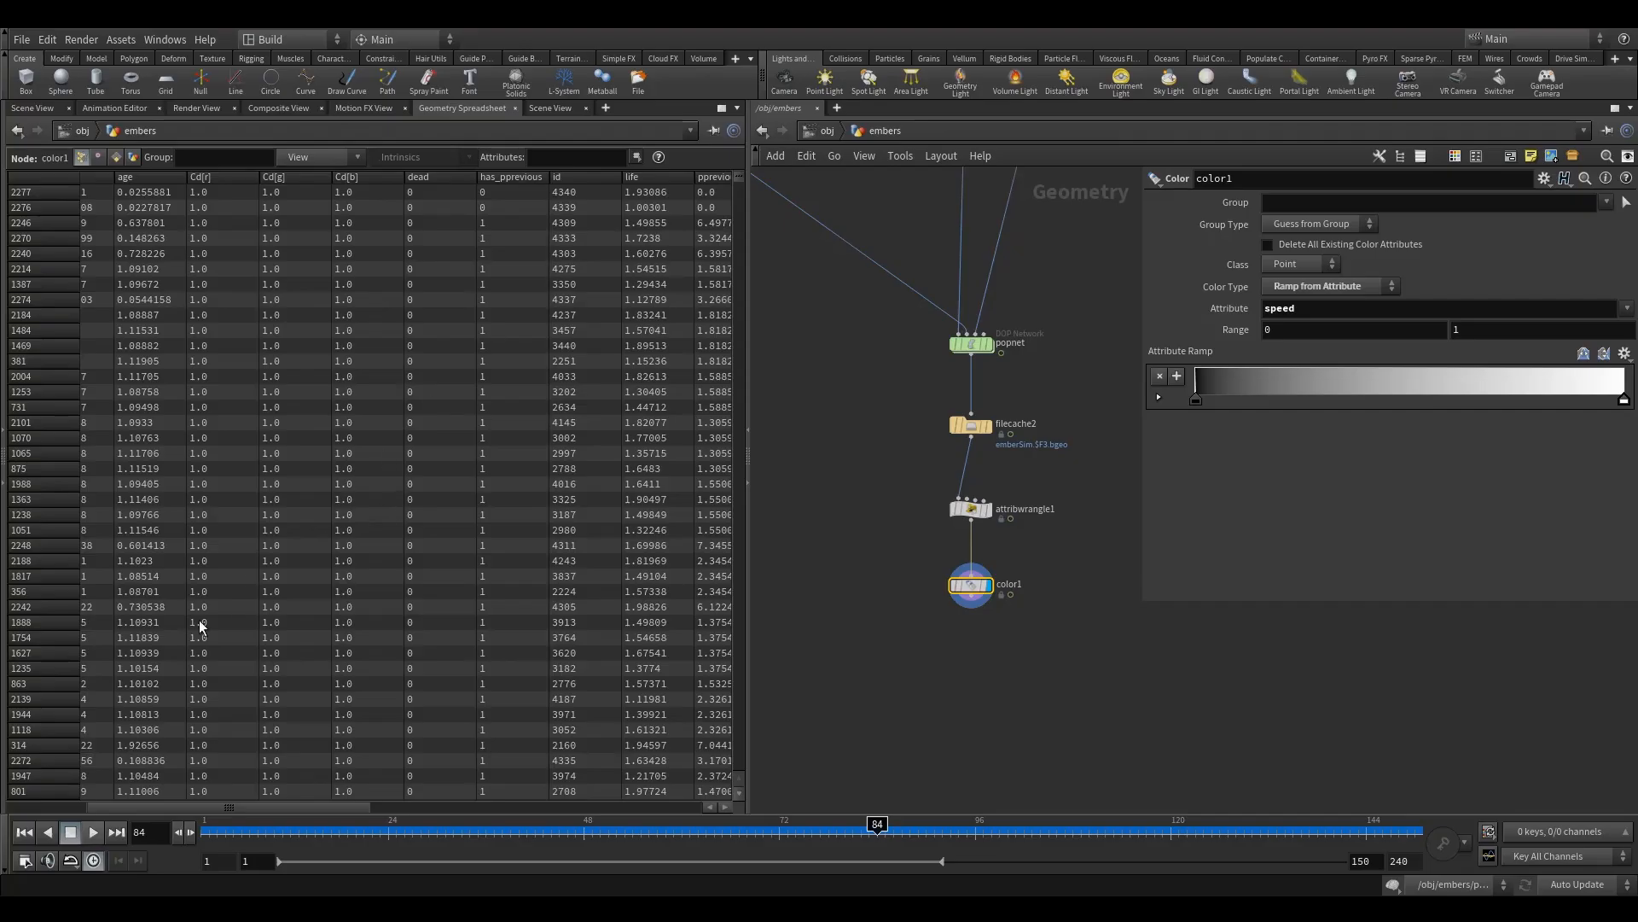
left_click_drag(239, 803, 494, 801)
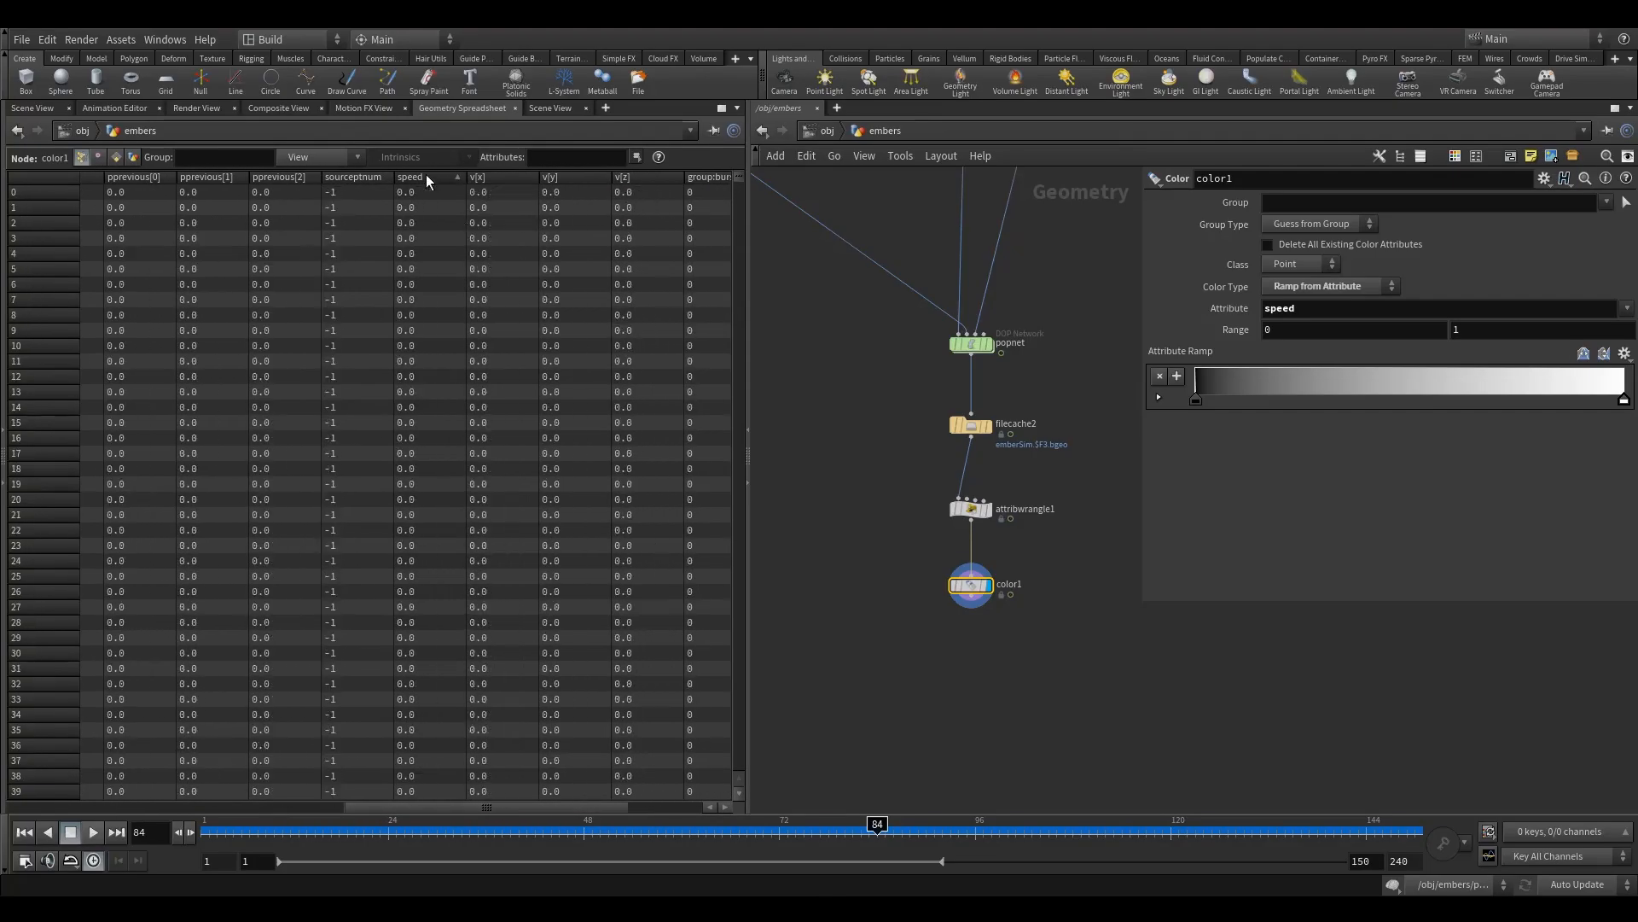
left_click_drag(877, 830, 683, 835)
Set the upper limit of the Color node's attribute range to 10 and return to the scene view
left_click(1490, 329)
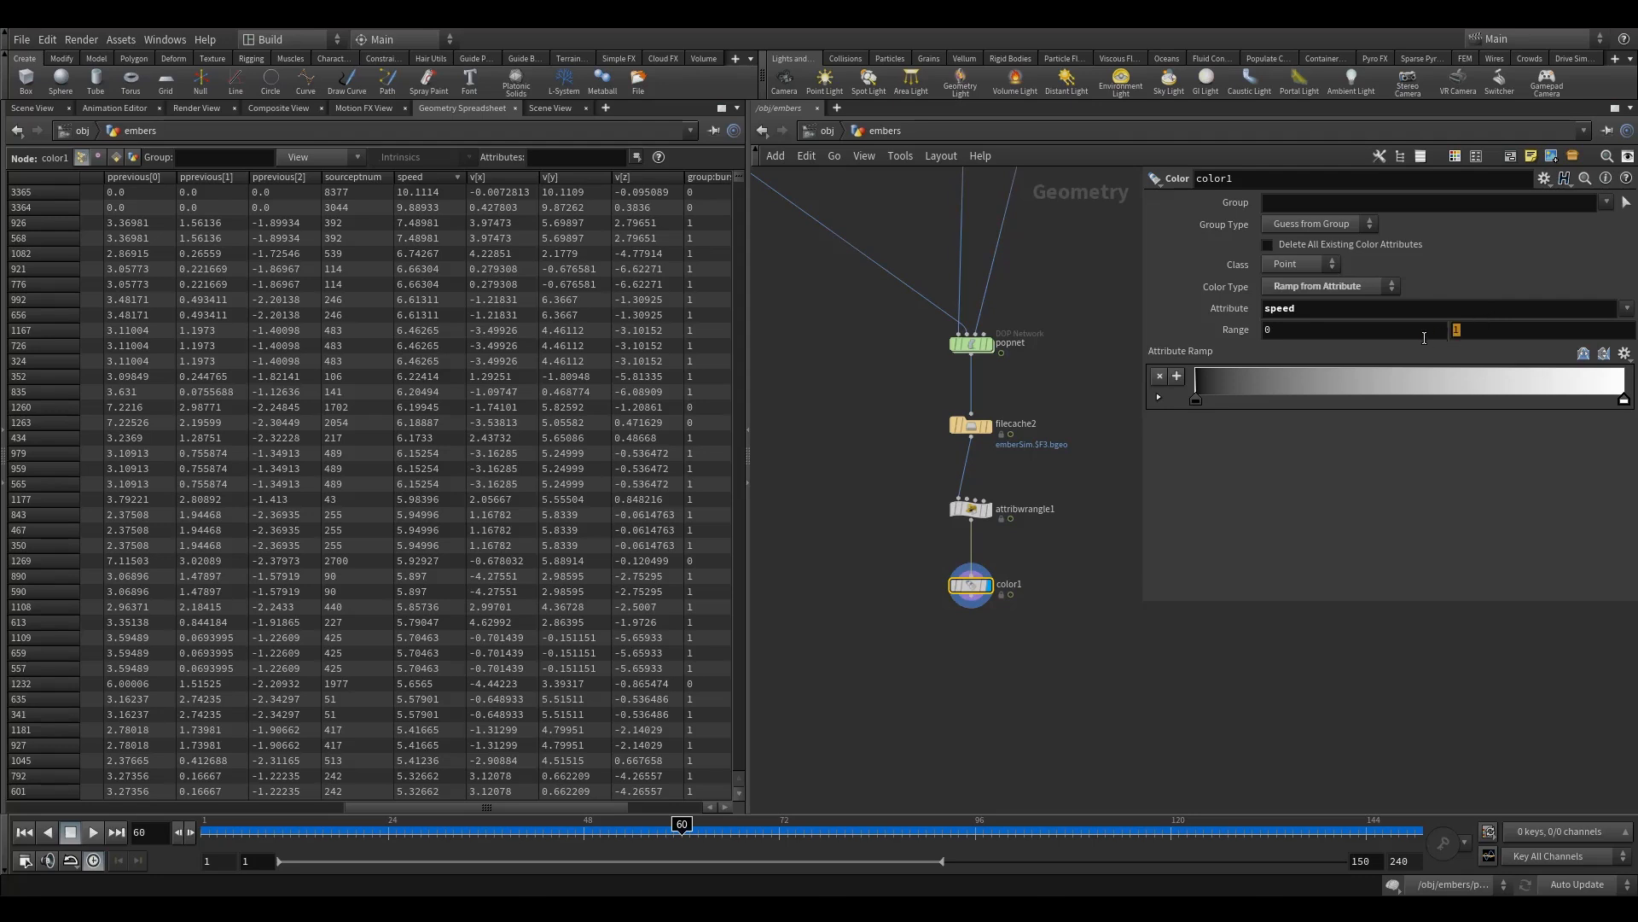
type("10")
key("Return")
left_click(34, 111)
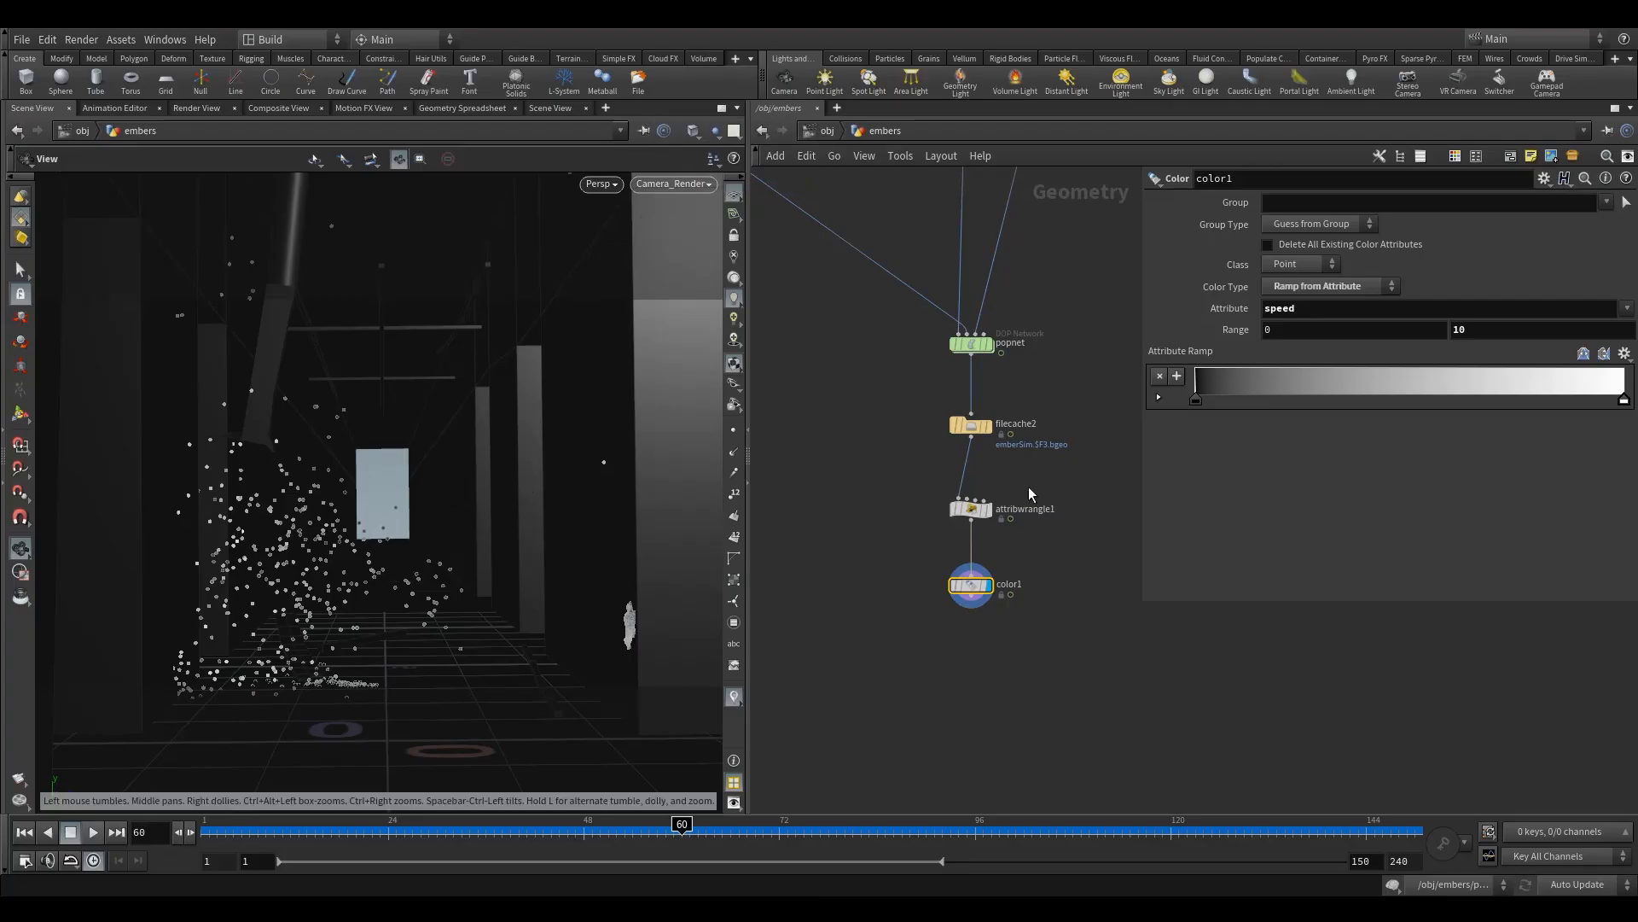
Inspect the particles and the collision geometry around them from outside in the second scene view
left_click(546, 106)
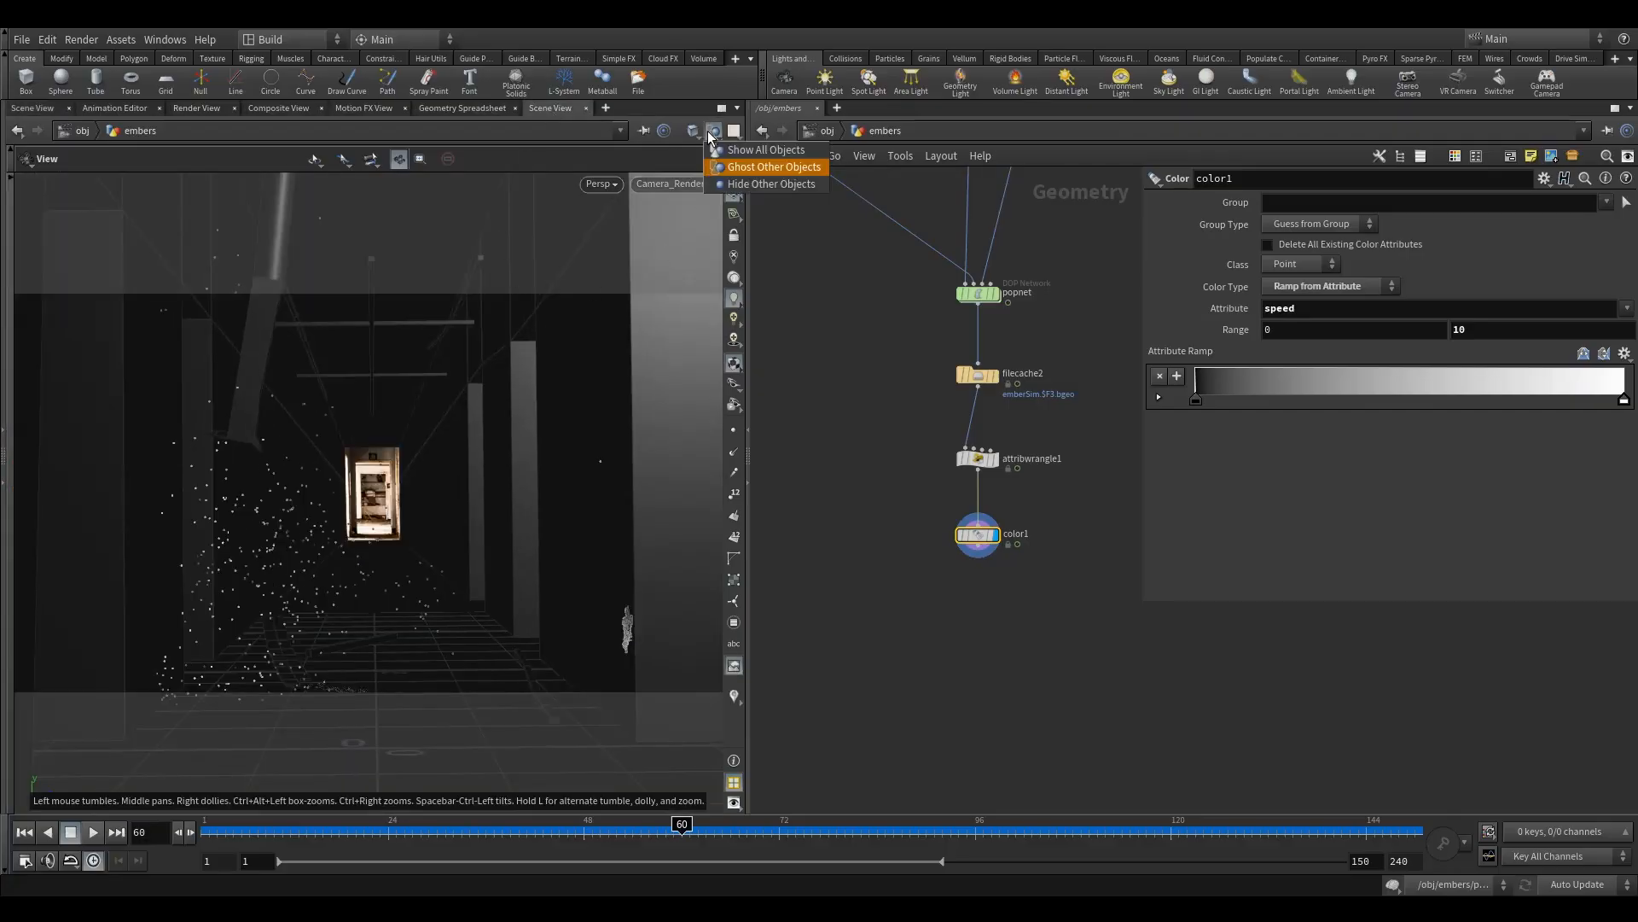
left_click_drag(520, 362, 464, 405)
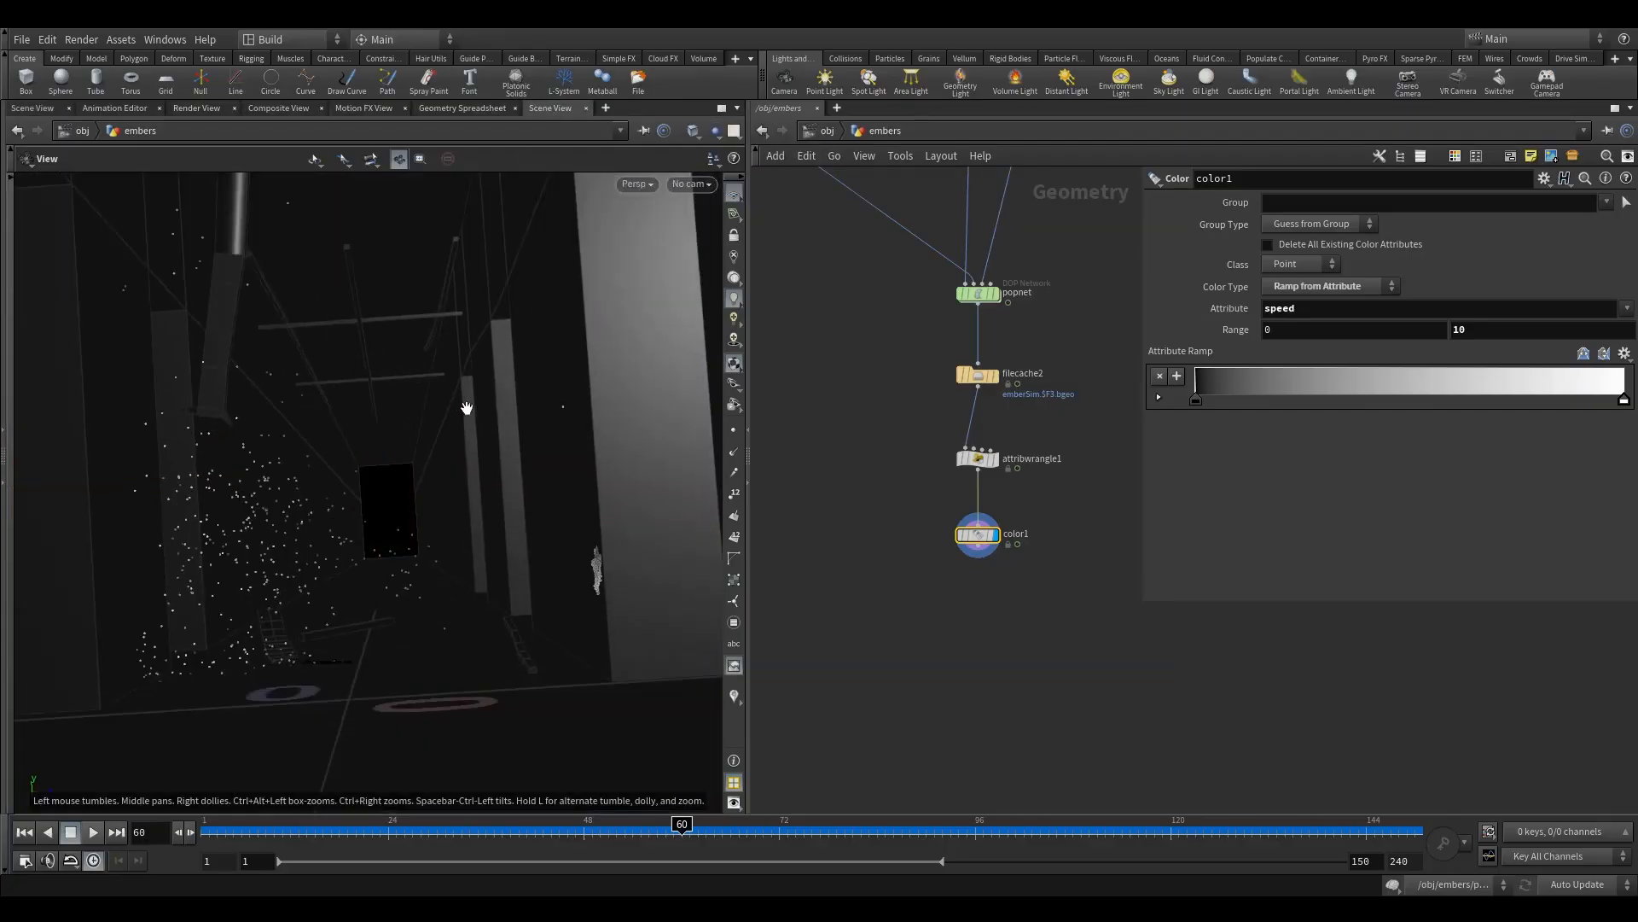
scroll(464, 405, "down", 5)
middle_click_drag(884, 366, 894, 458)
scroll(893, 457, "down", 3)
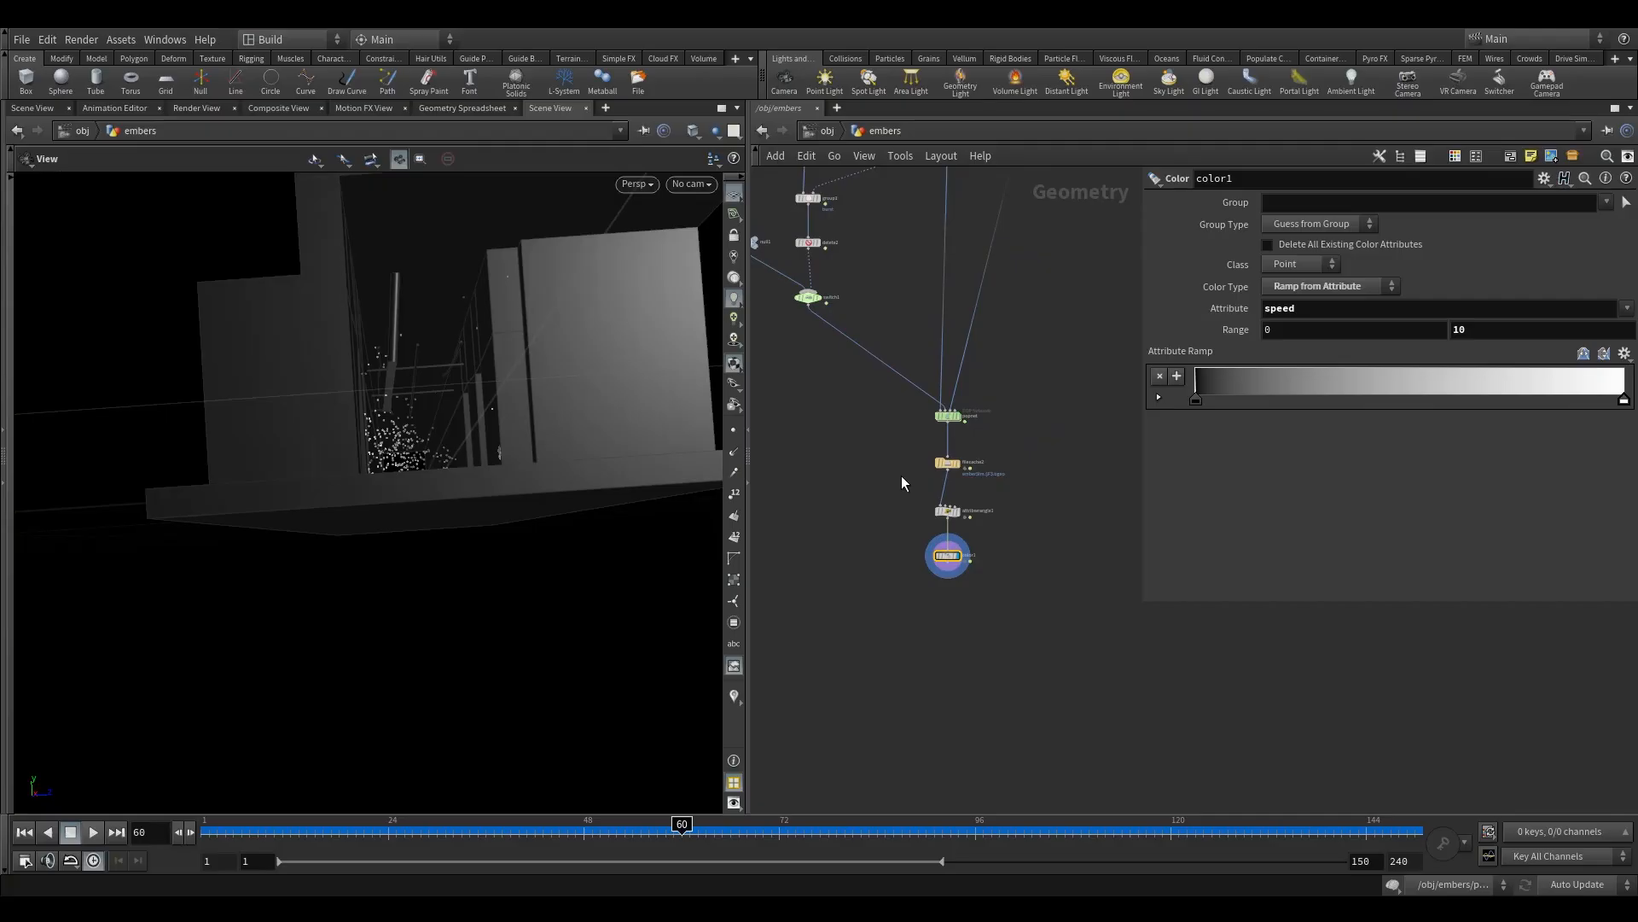
Insert a Delete node between the filecache2 node and the attribute wrangle and display it
left_click_drag(979, 432, 978, 431)
middle_click_drag(890, 470, 895, 377)
left_click_drag(908, 441, 986, 502)
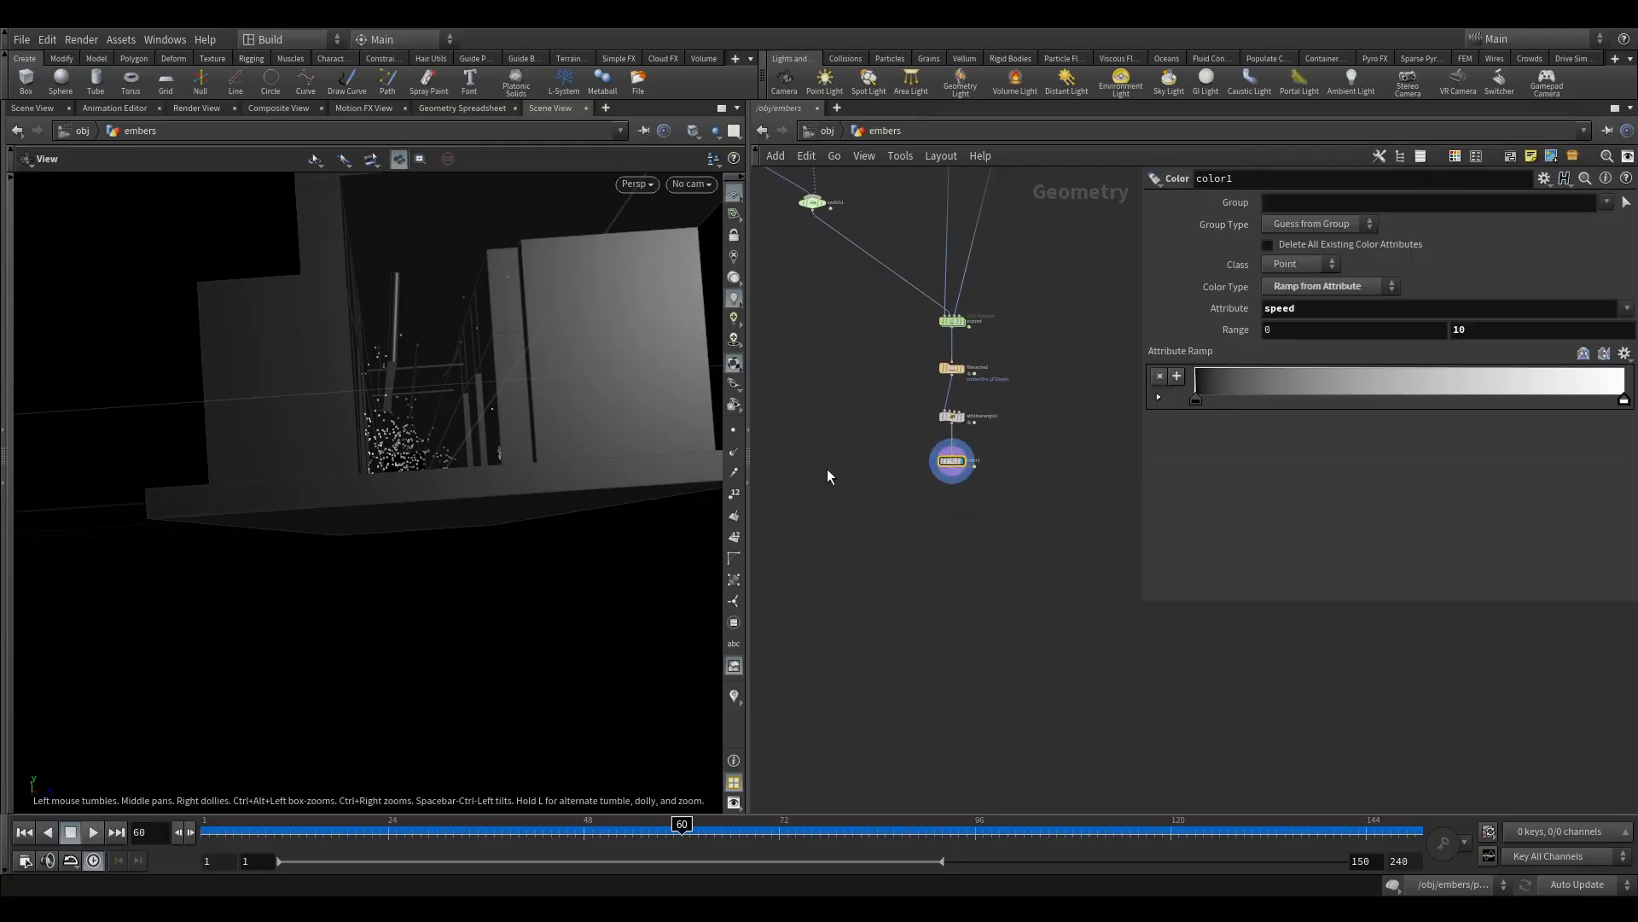
key("Tab")
key("Escape")
left_click(951, 392)
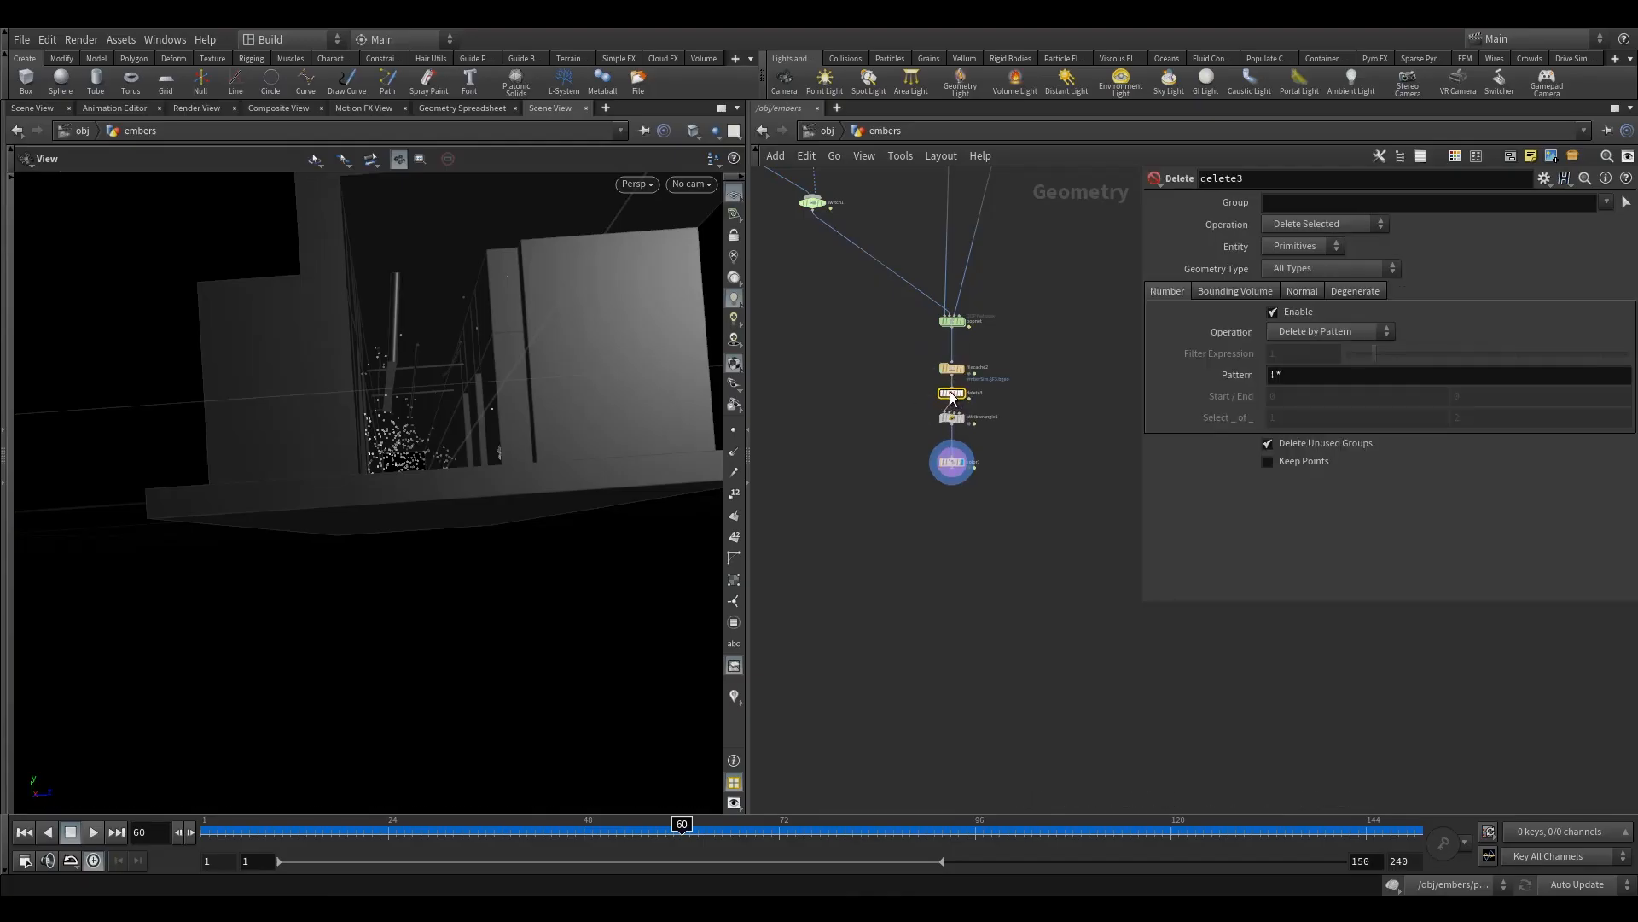
left_click(973, 393)
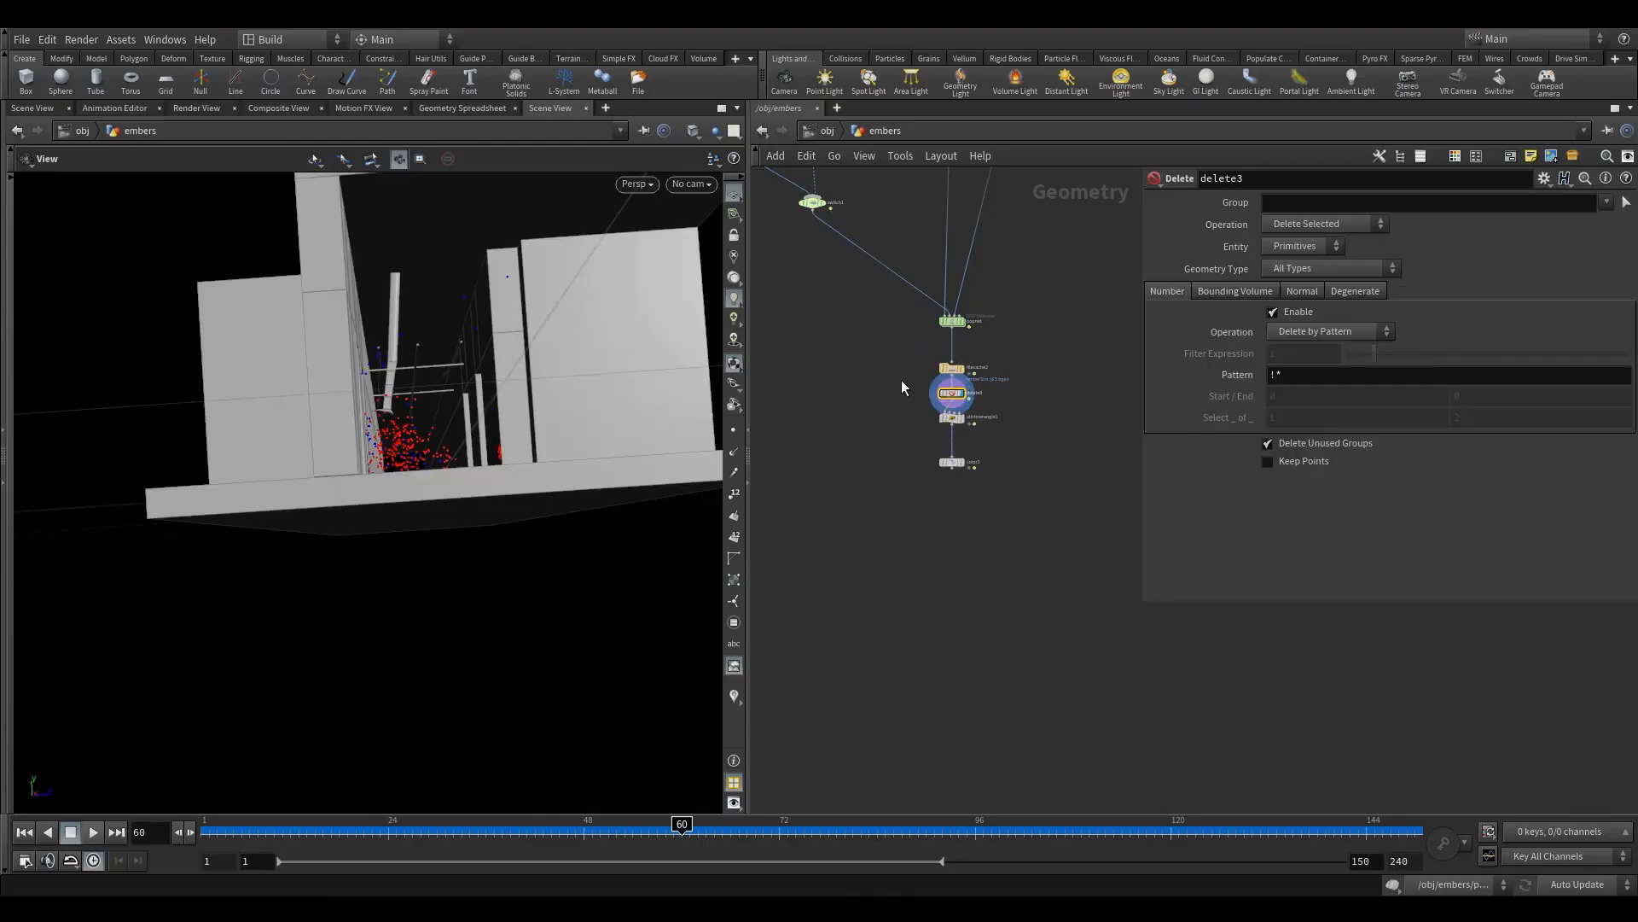
Set the Delete node's group to stream* to cover both stream source groups
left_click(1606, 202)
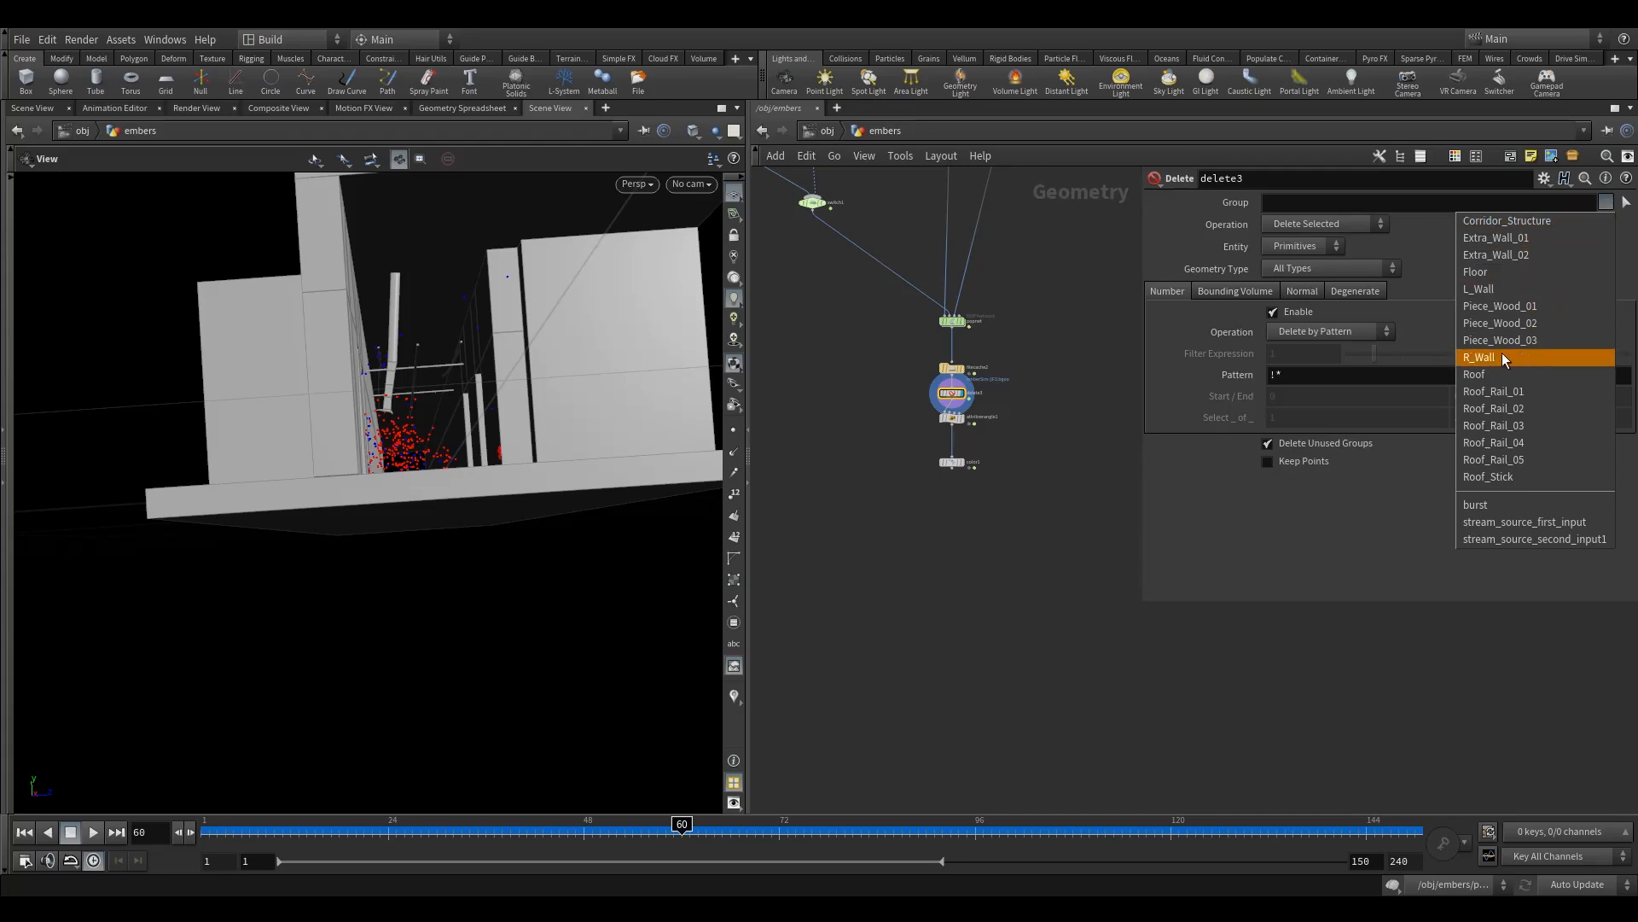
left_click(1529, 523)
left_click_drag(1302, 204, 1450, 204)
type("*")
key("Return")
Set the Delete node's entity to Points and its operation to Delete Non-Selected
left_click_drag(919, 386, 972, 397)
left_click(1289, 245)
left_click(1288, 277)
left_click(1325, 224)
left_click(1327, 254)
Inspect the isolated particles up close and check the object merge settings of the popnet node
left_click_drag(428, 407, 449, 483)
right_click_drag(449, 483, 665, 452)
scroll(892, 384, "up", 3)
left_click(981, 288)
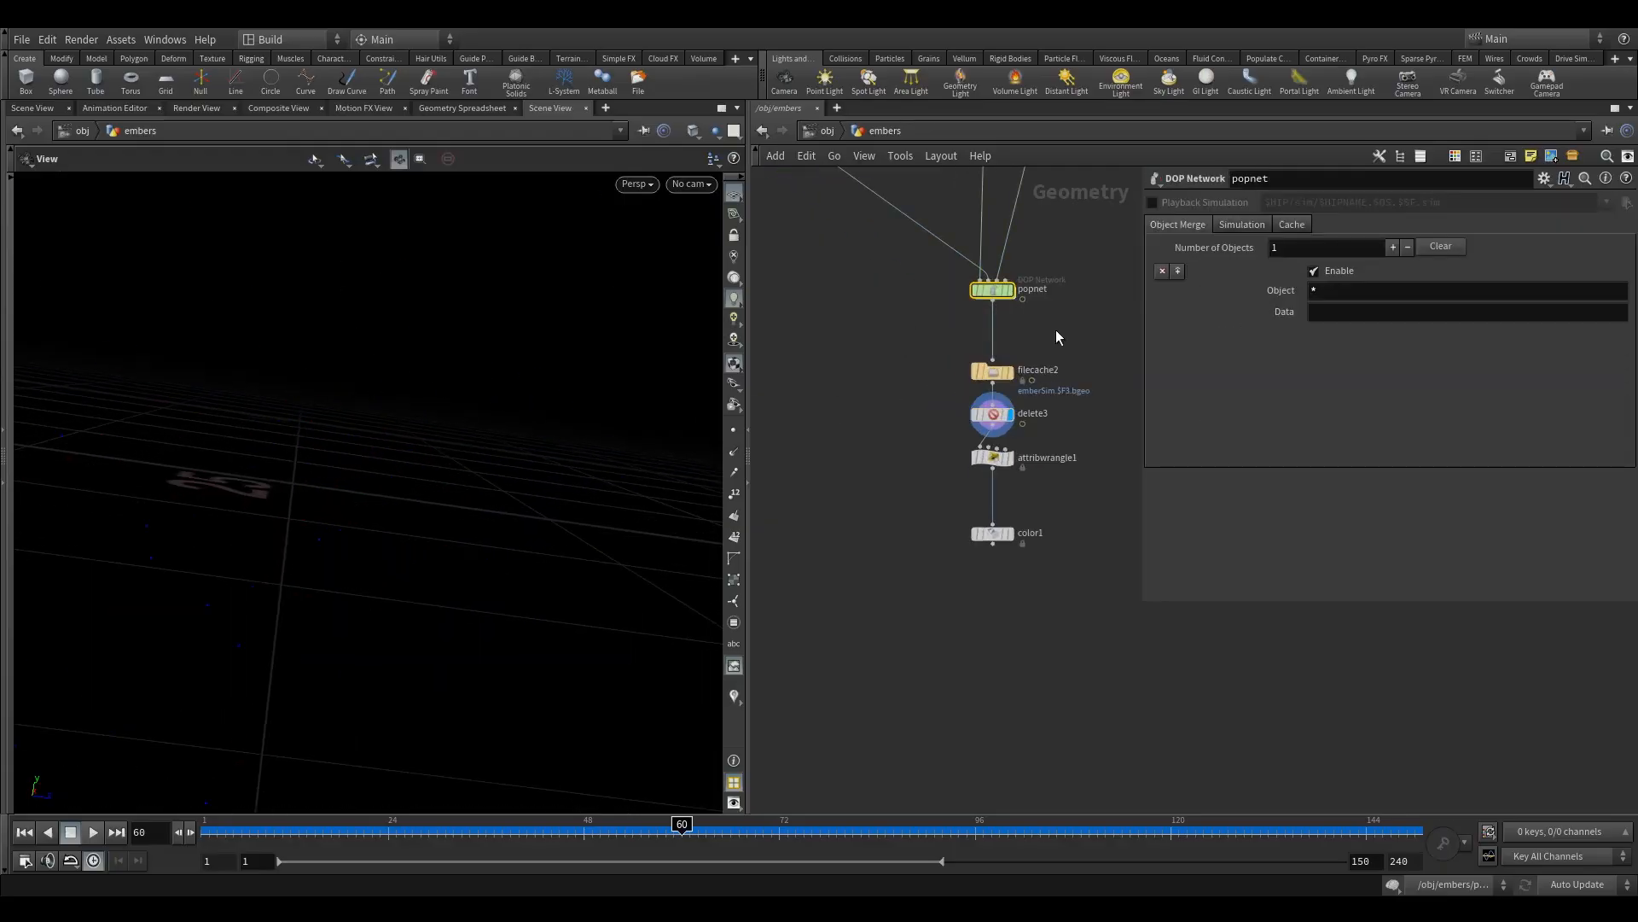
left_click(1312, 292)
type("*")
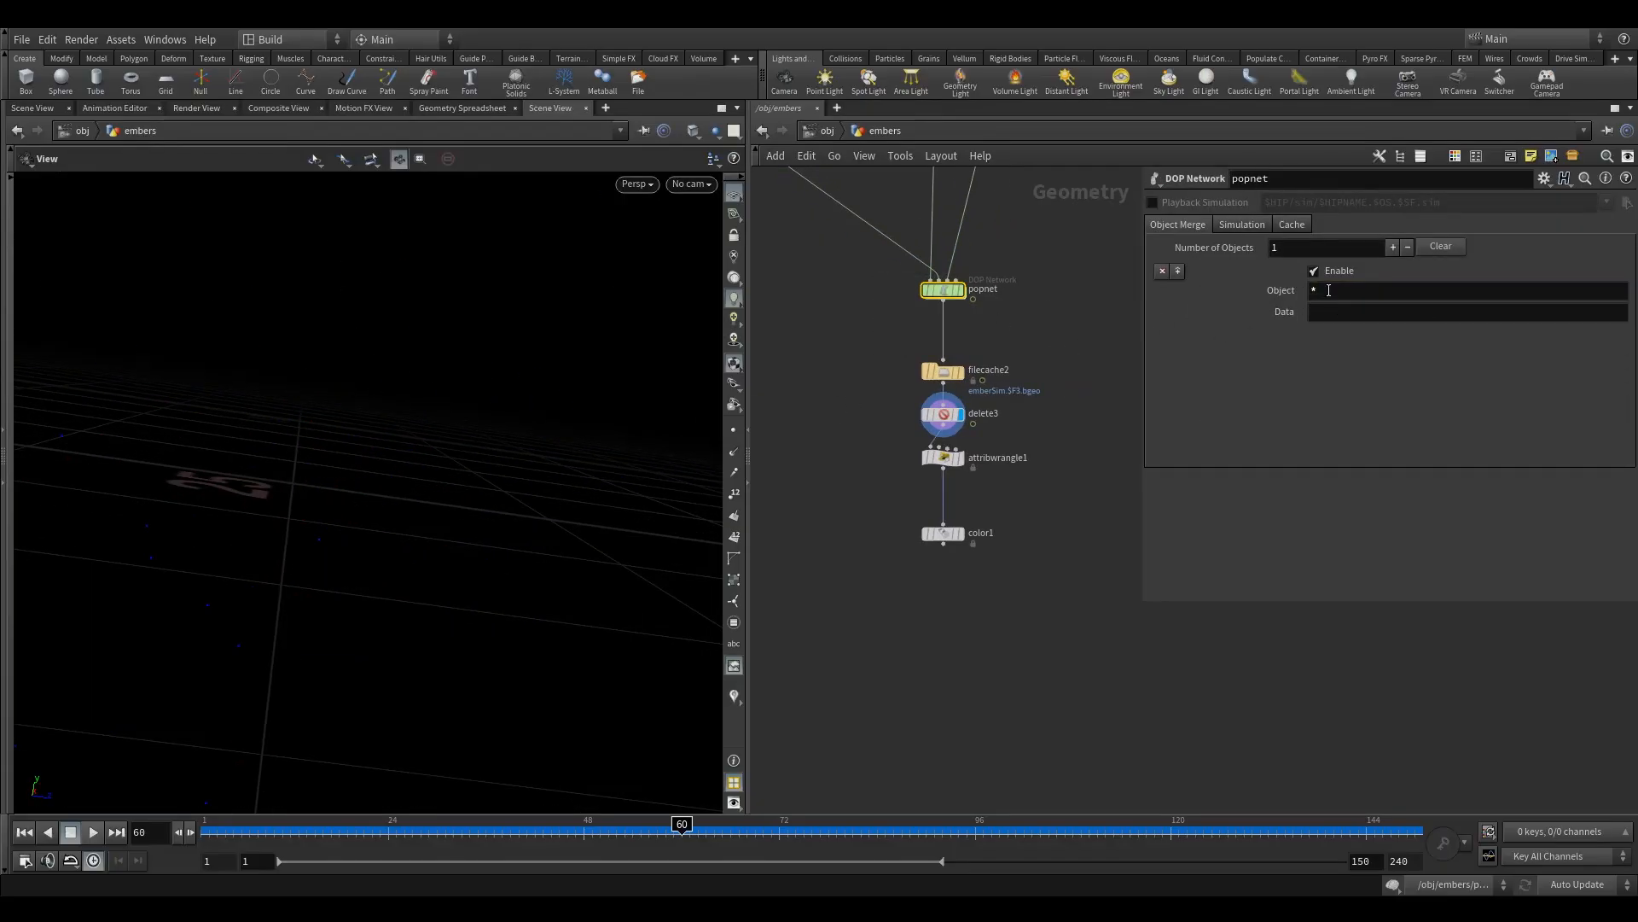
Reselect the Delete node and look through Camera_Render in the viewport
left_click(936, 417)
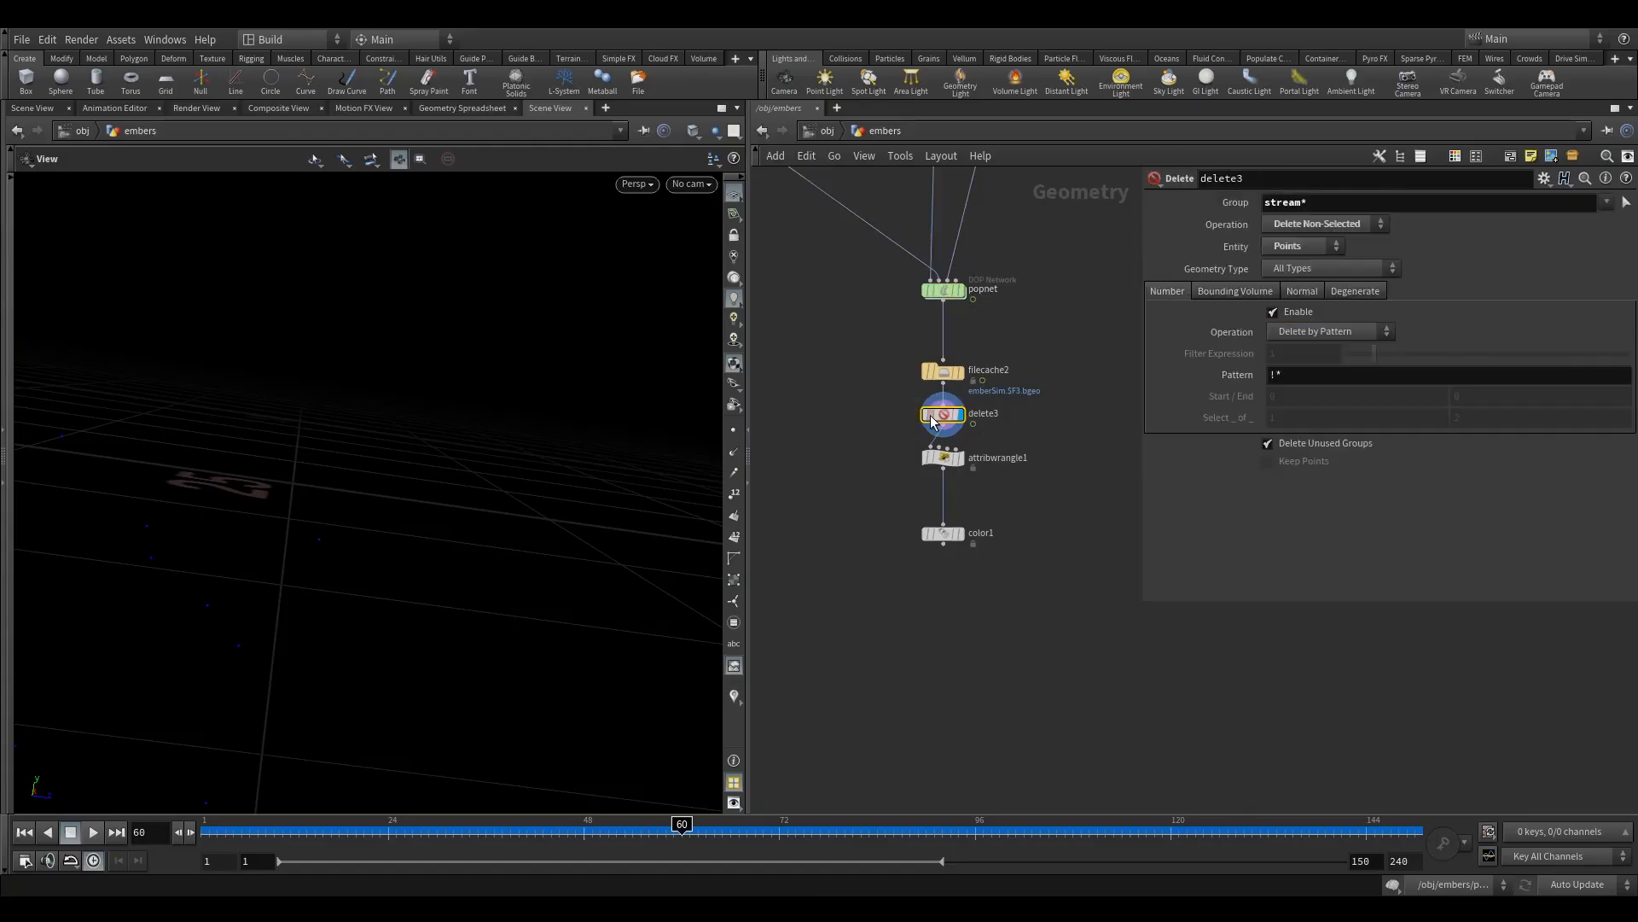
left_click(691, 183)
left_click(702, 269)
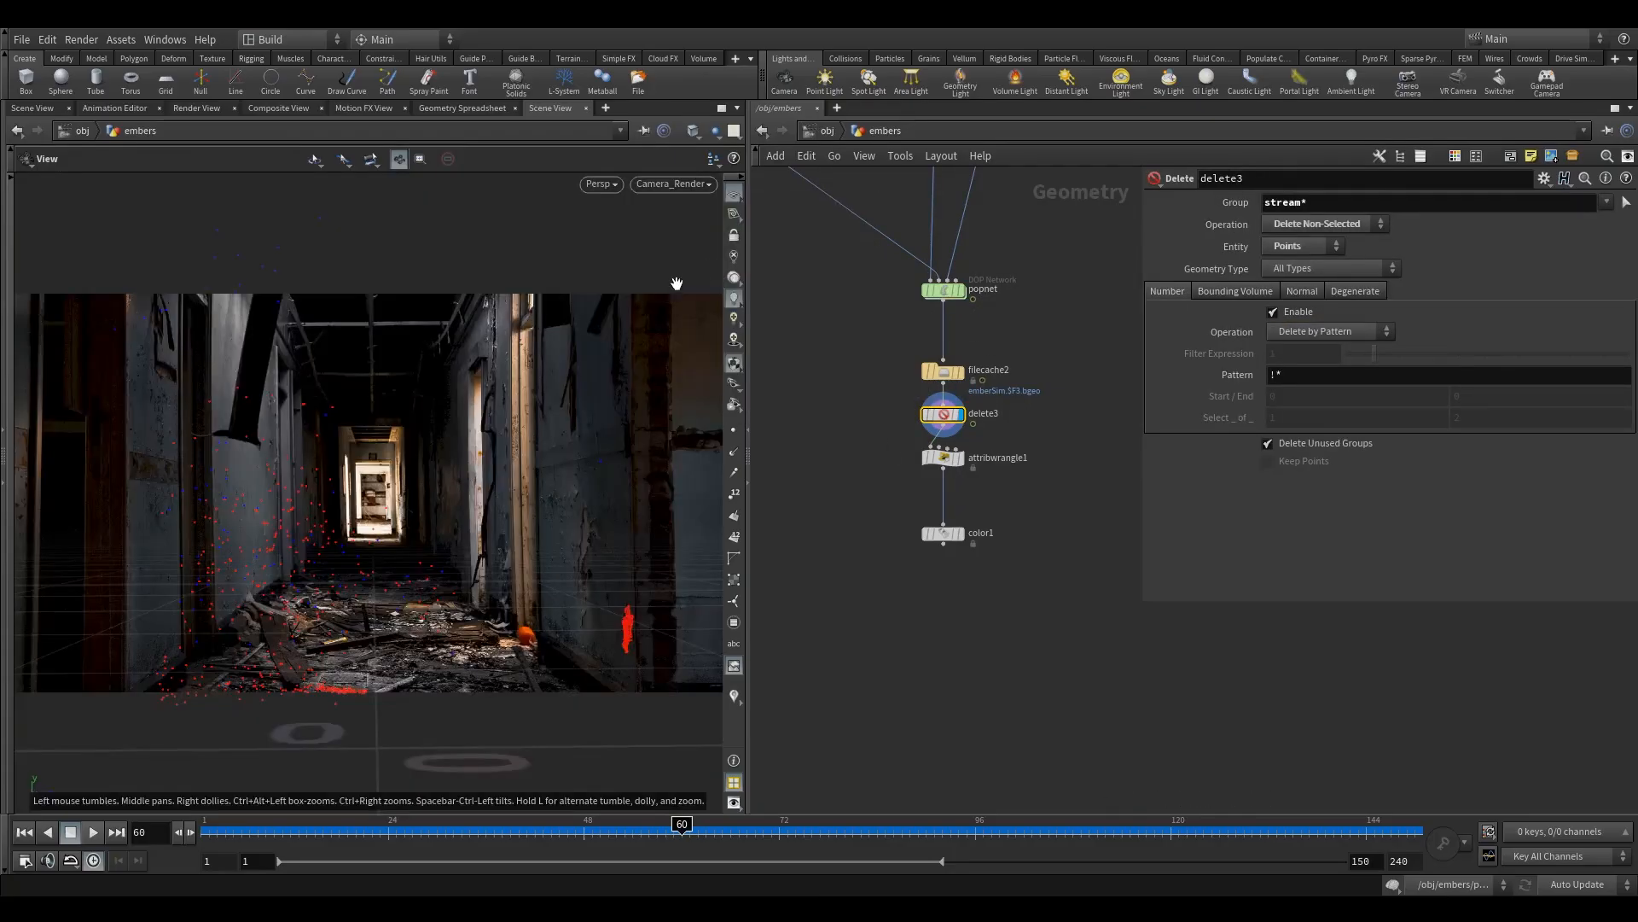
Space out the Delete and attribute wrangle nodes and rename the Delete node as delete3_iso_points
left_click_drag(939, 463, 939, 487)
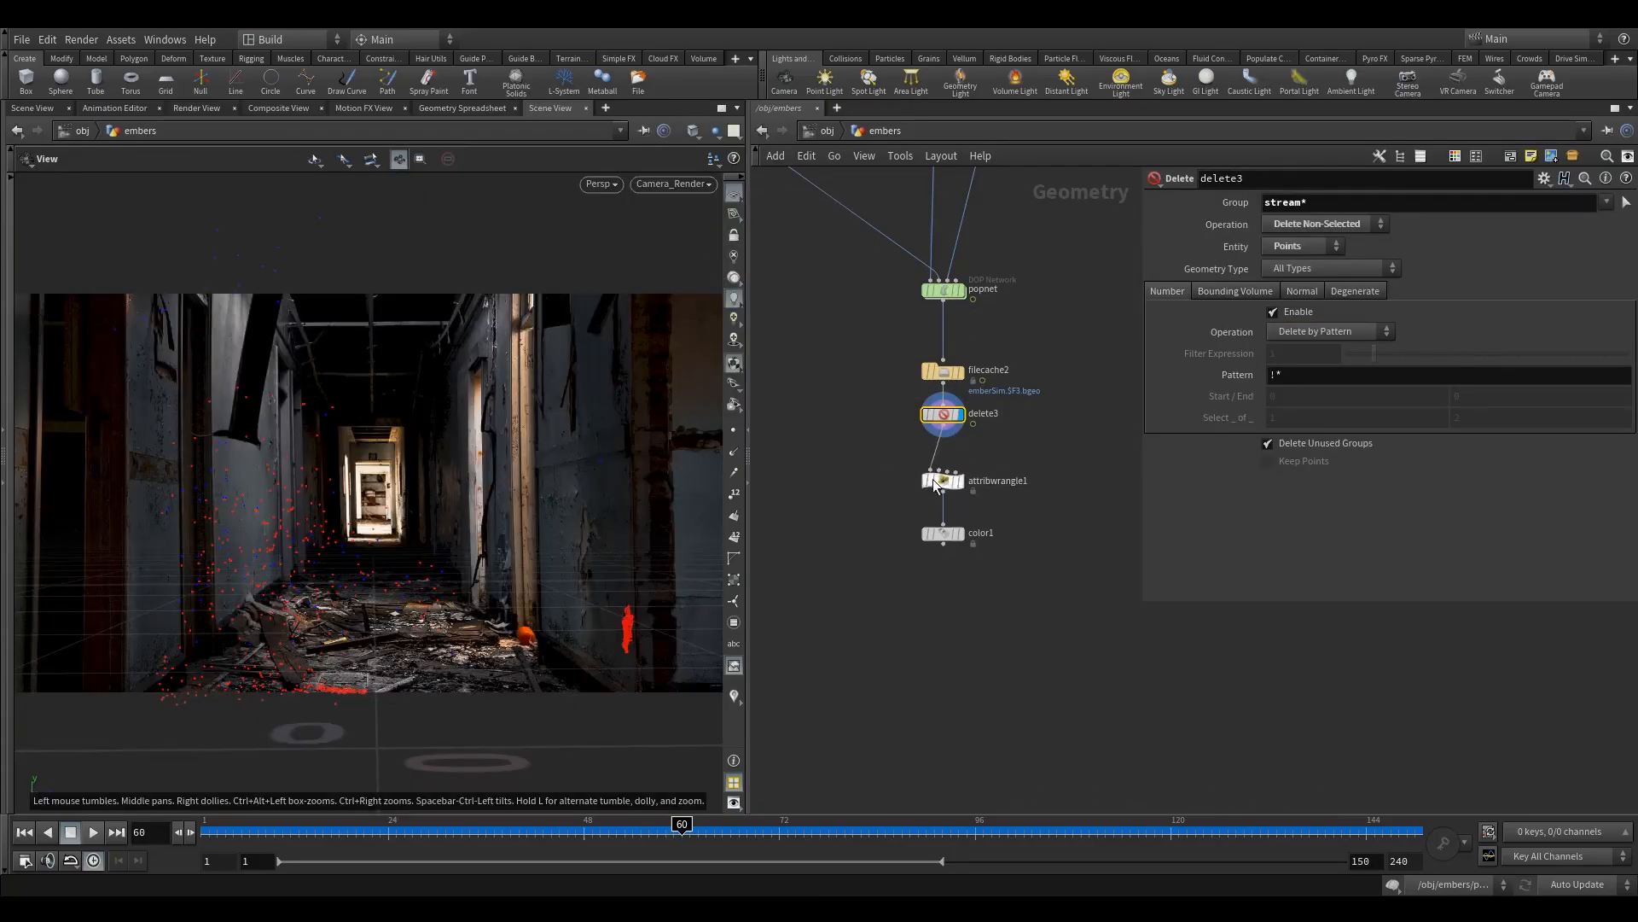
left_click_drag(937, 415, 937, 425)
left_click(974, 425)
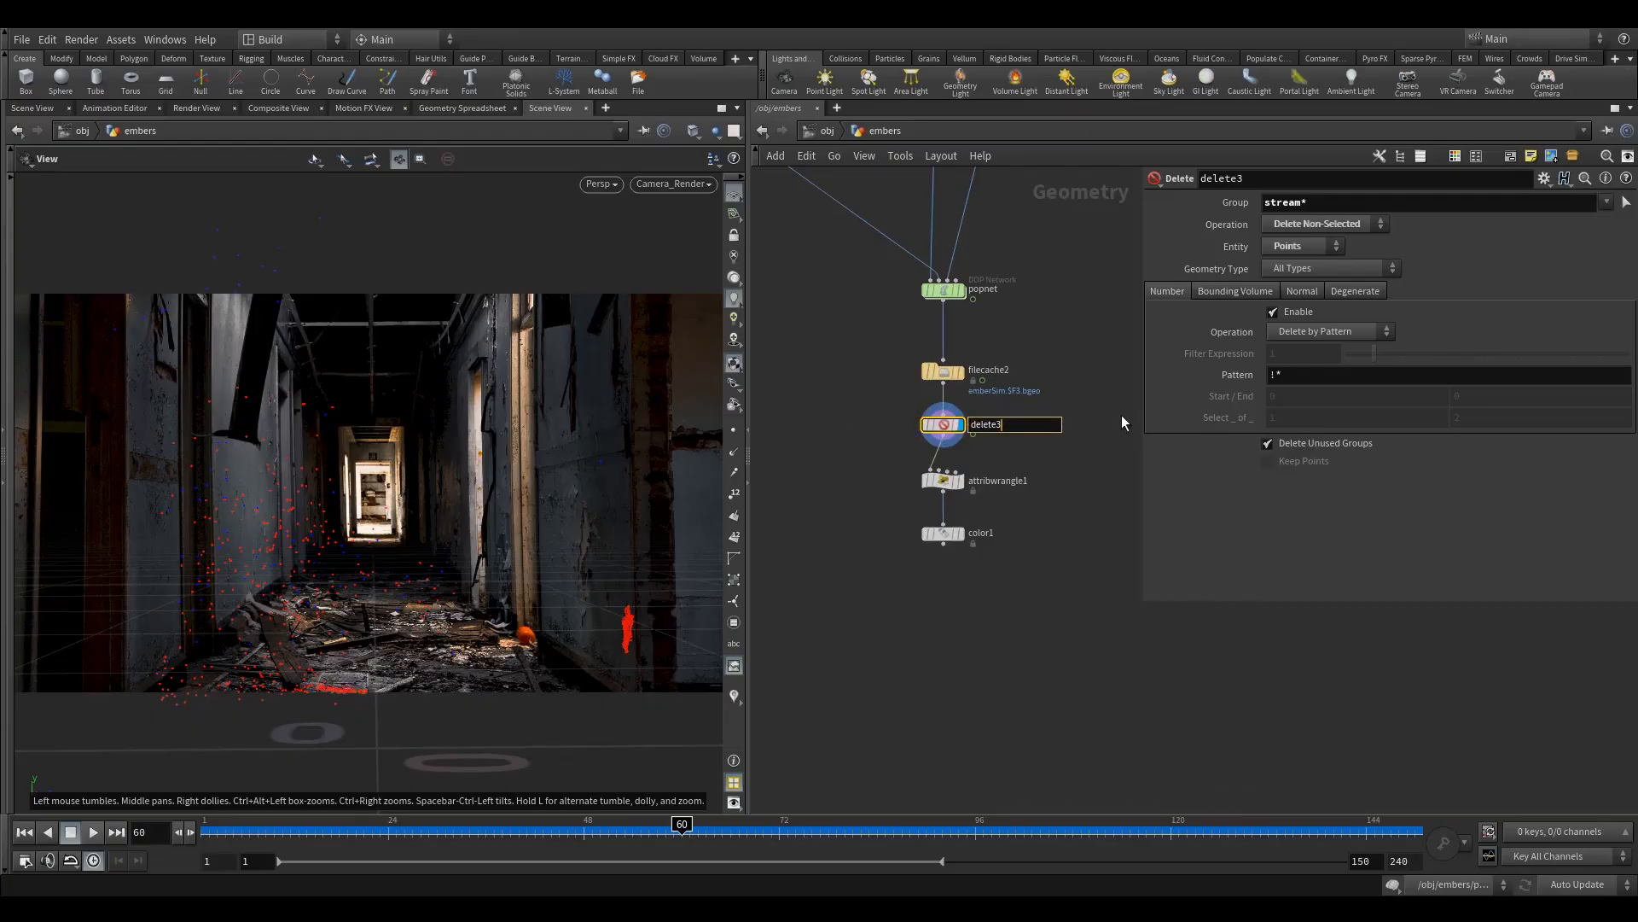
type("_iso_points")
key("Return")
Select the attribute wrangle and make it the displayed node
mouse_move(868, 468)
left_mouse_down()
mouse_move(966, 541)
mouse_move(954, 499)
mouse_move(985, 513)
left_mouse_up()
left_click(962, 463)
middle_click_drag(1008, 509, 999, 451)
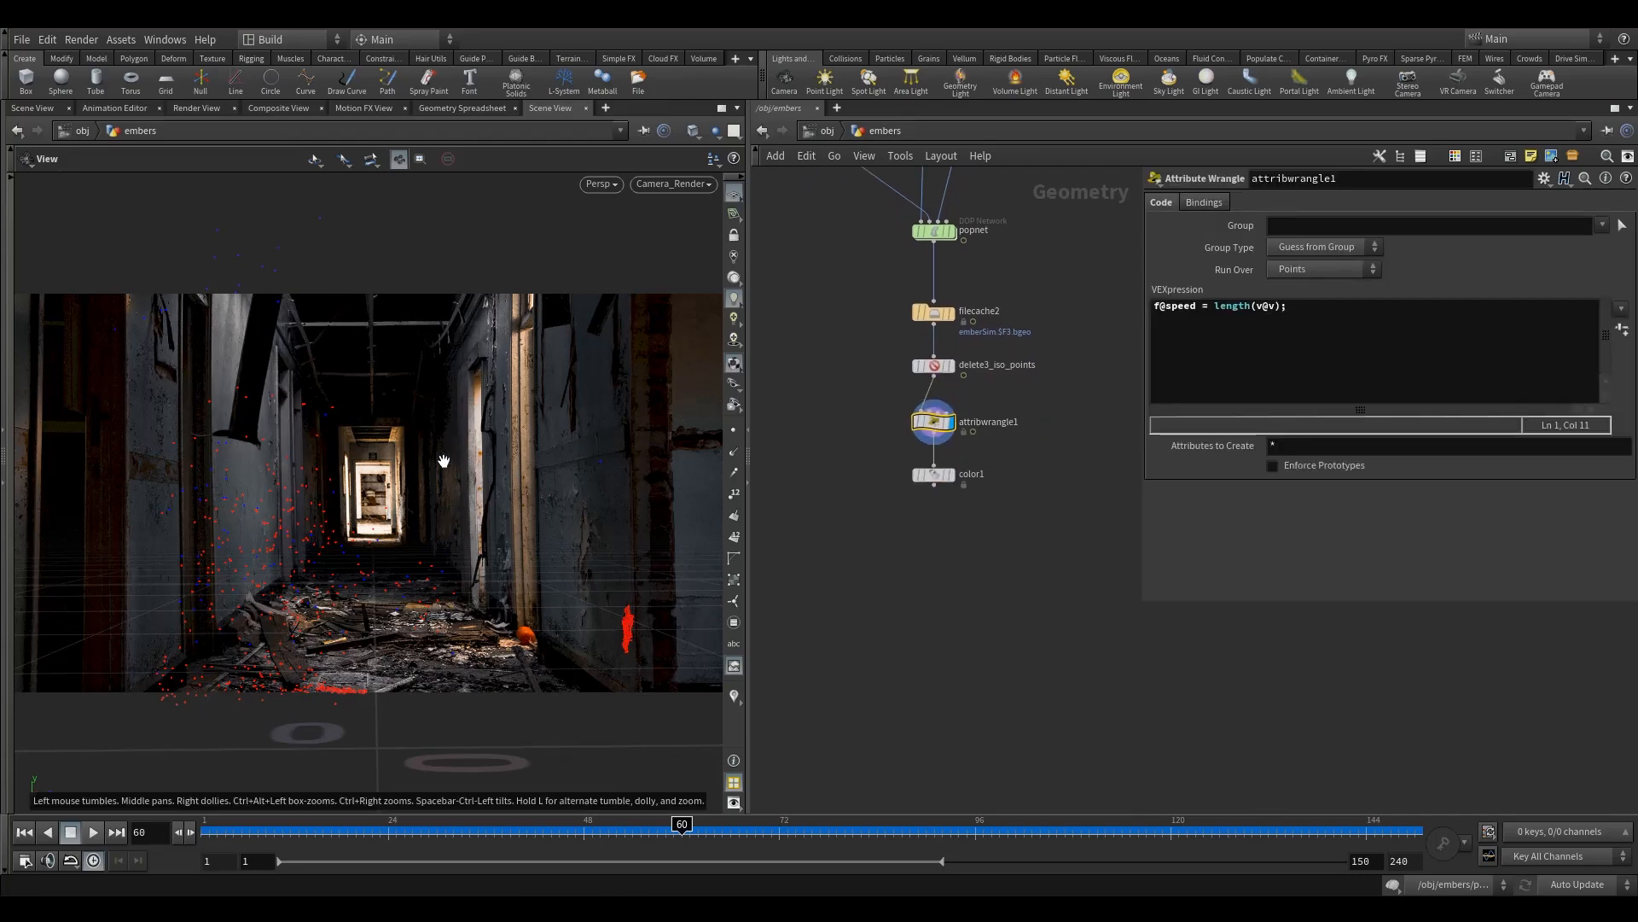
Turn off the background image in the viewport's display options
key("d")
left_click(547, 295)
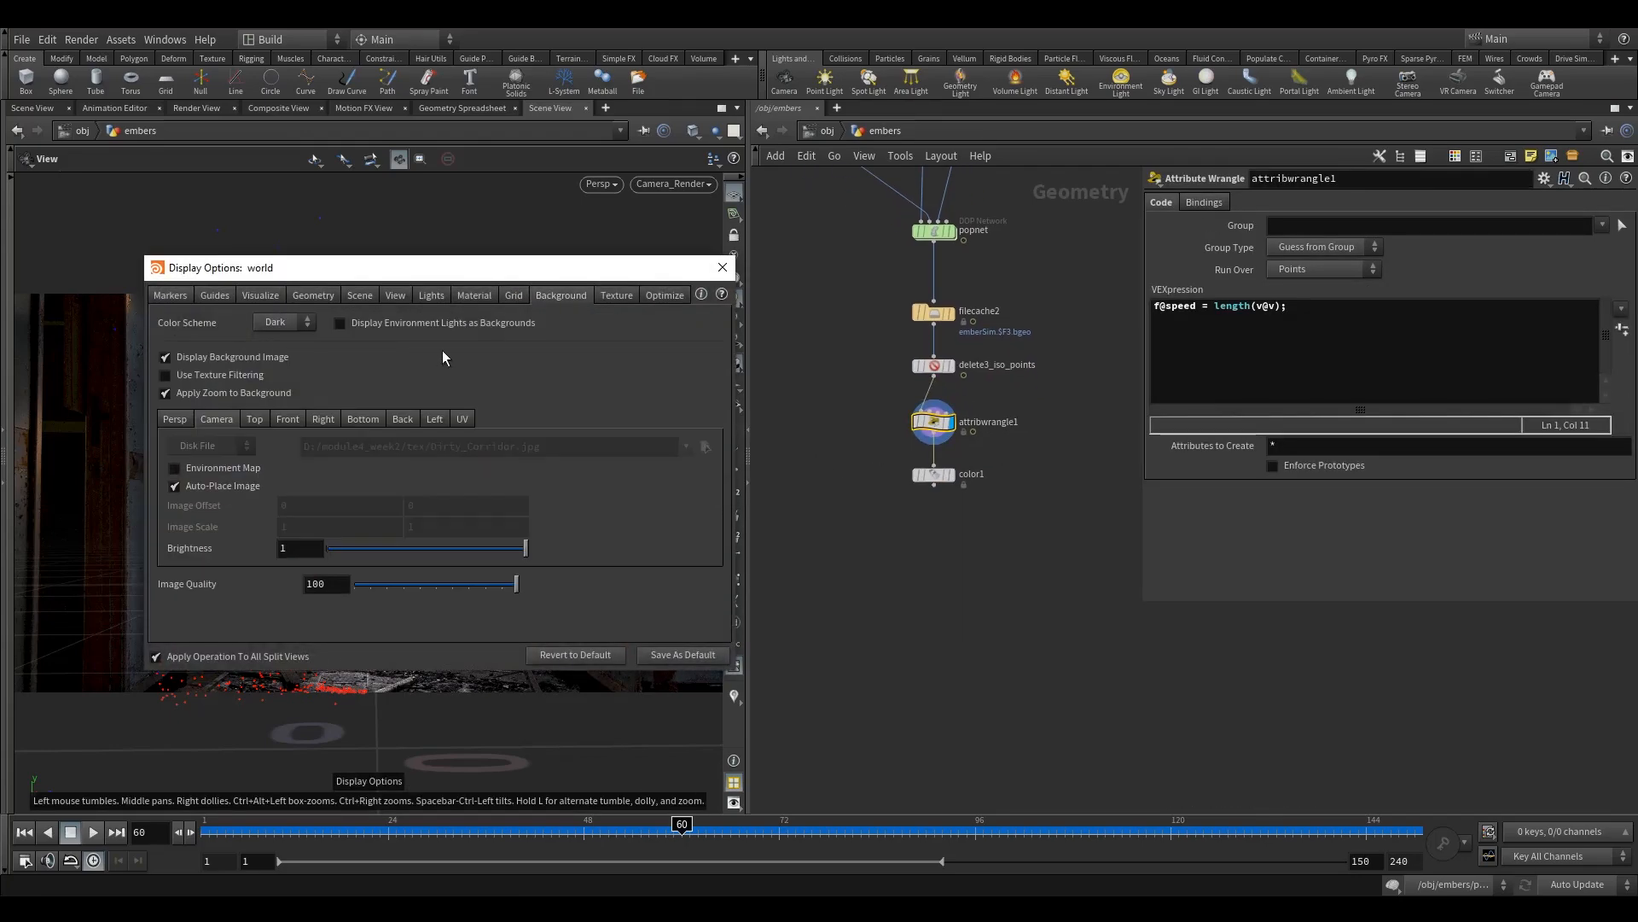
left_click(723, 267)
middle_click_drag(841, 410, 826, 343)
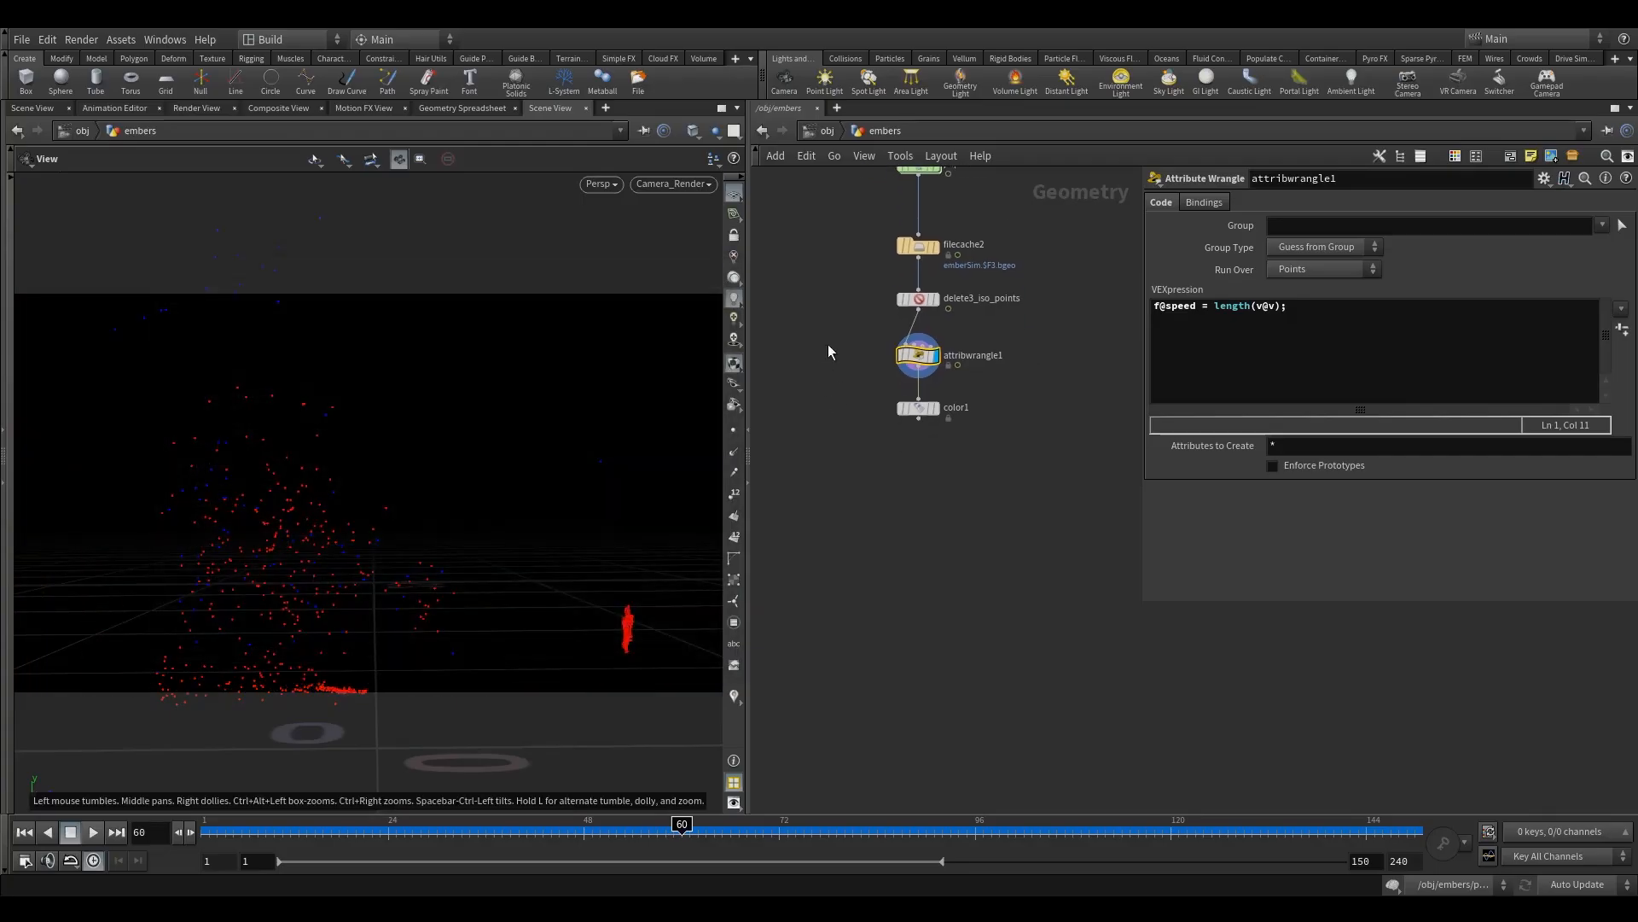
Display the Color node and apply the Black Body preset to its attribute ramp
left_click(945, 411)
left_click(936, 409)
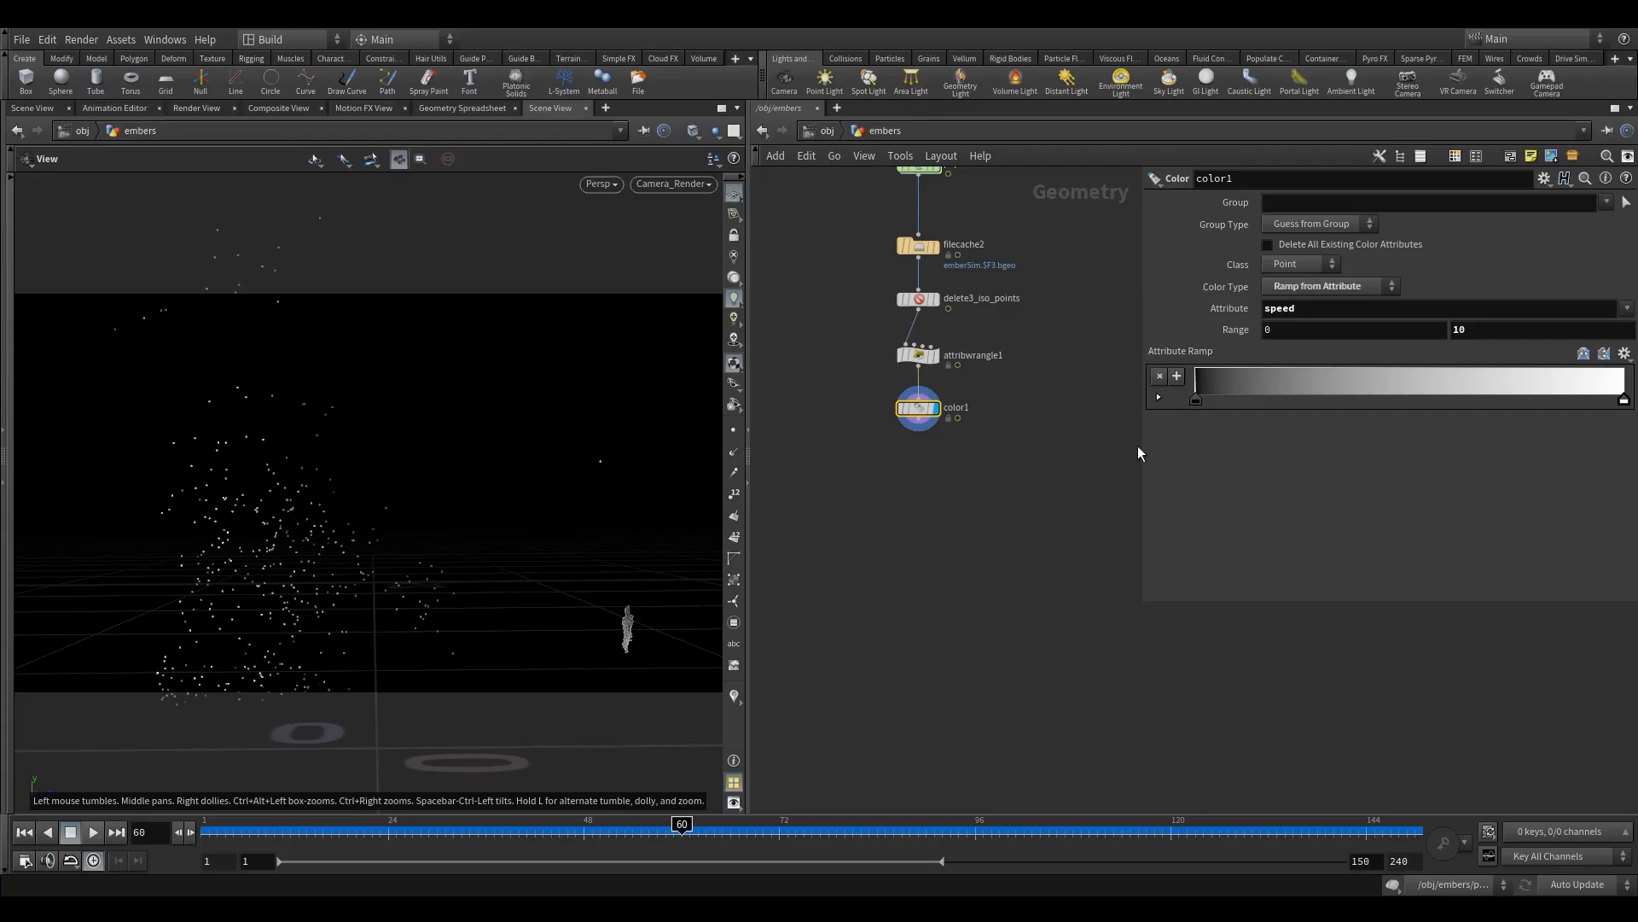
left_click(1623, 353)
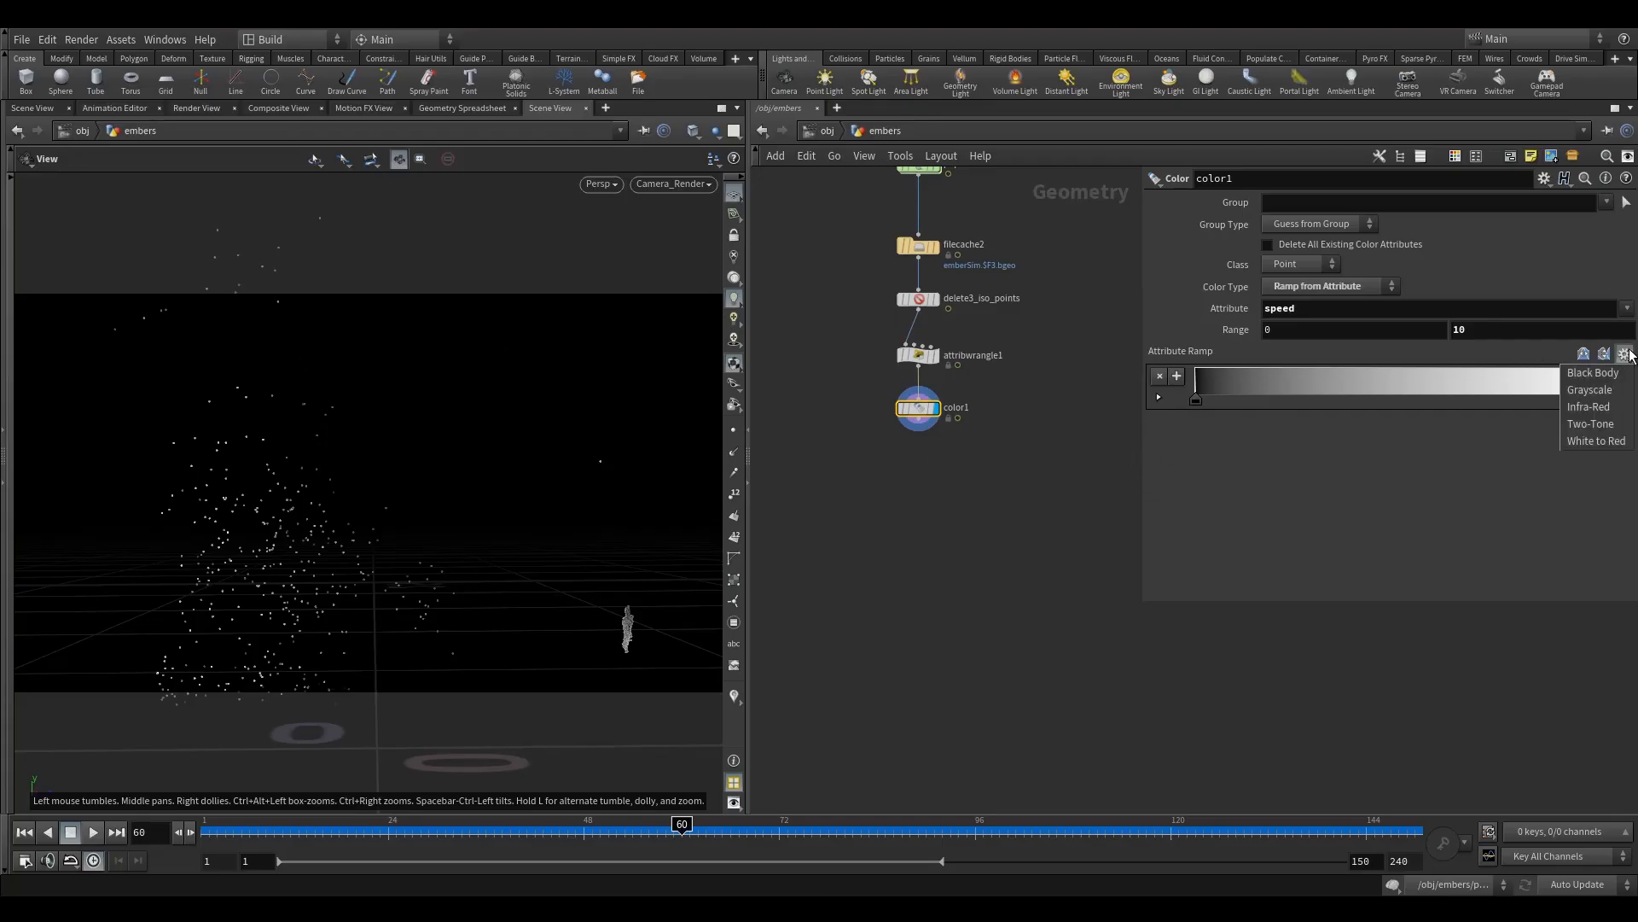
left_click(1593, 373)
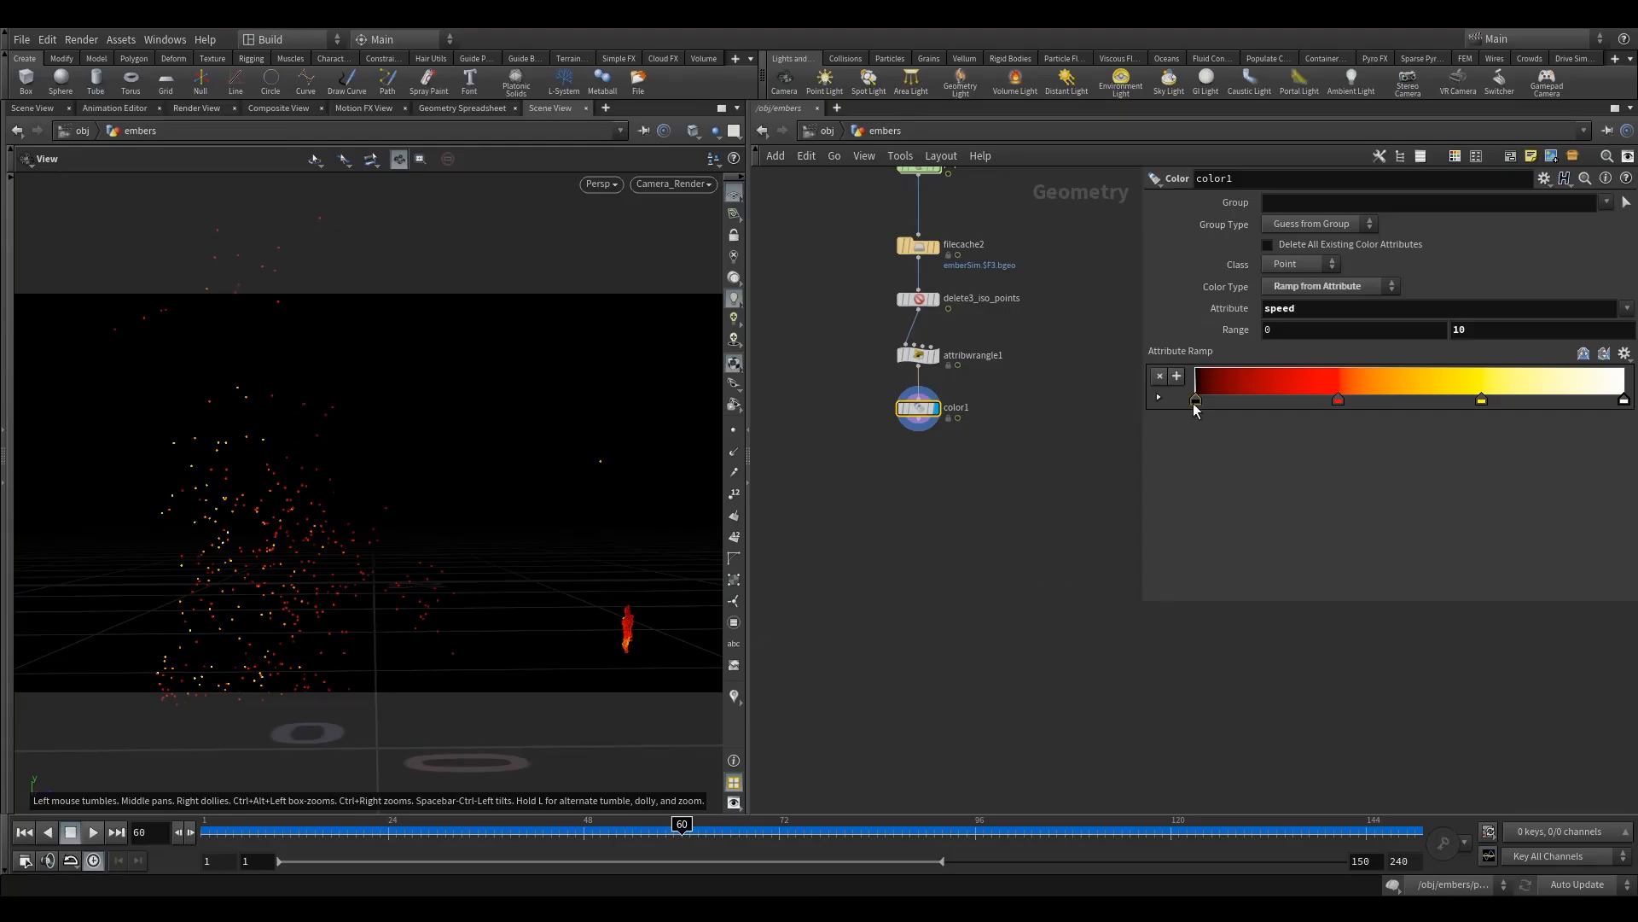
Change the ramp's first point from pure black to the 0.00625 dark grey swatch and select the red second point
left_click(1158, 398)
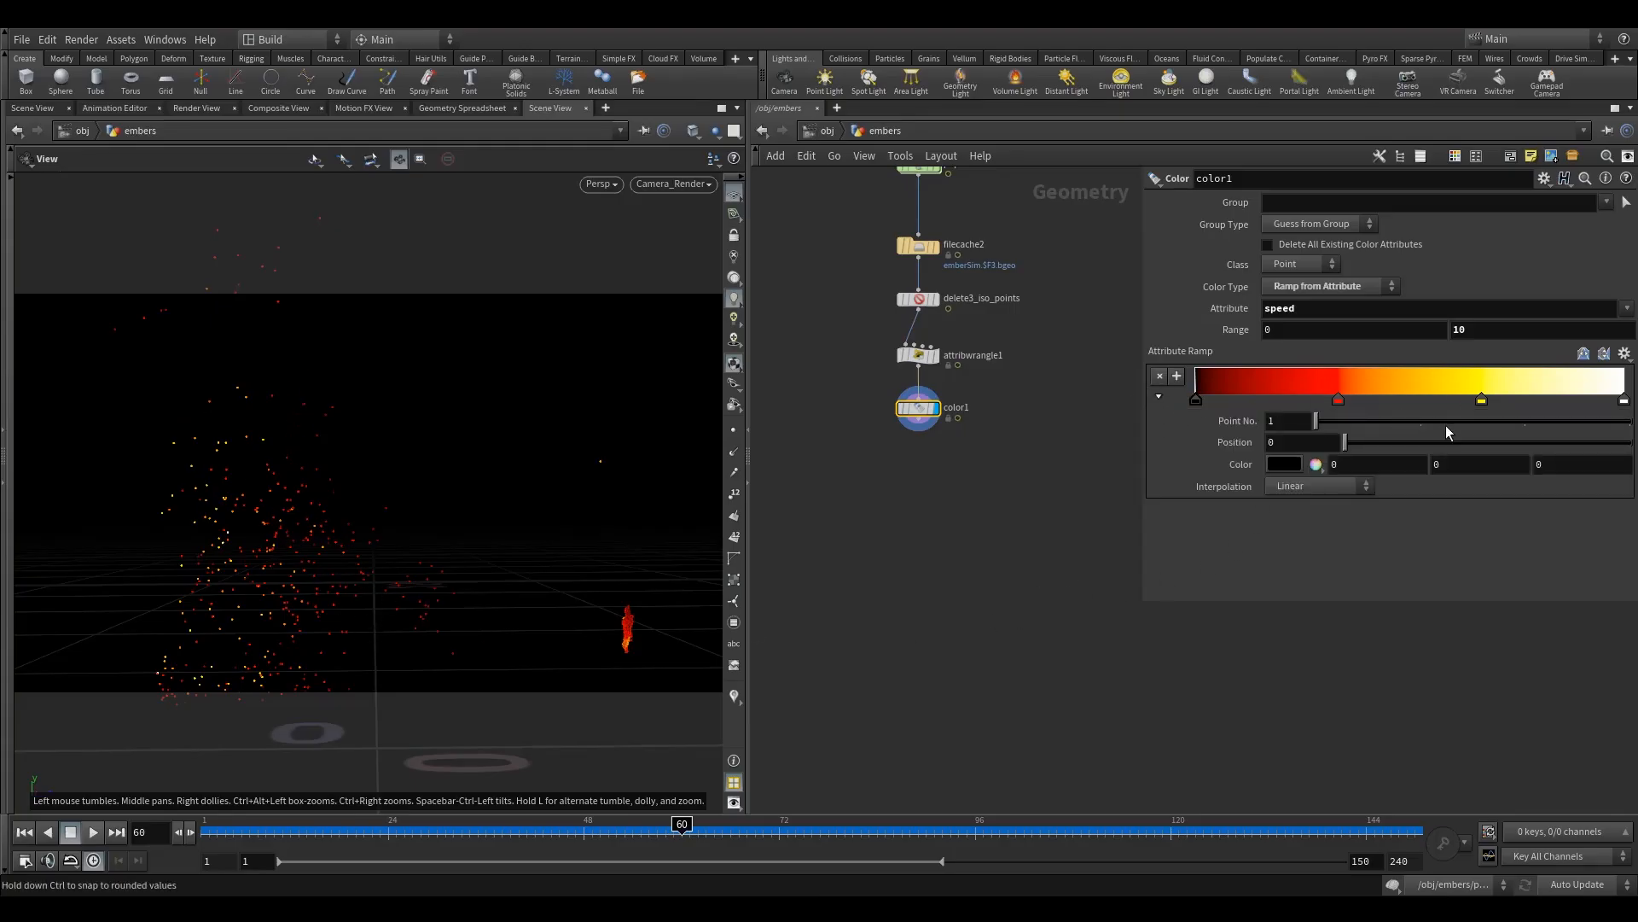
left_click(1294, 465)
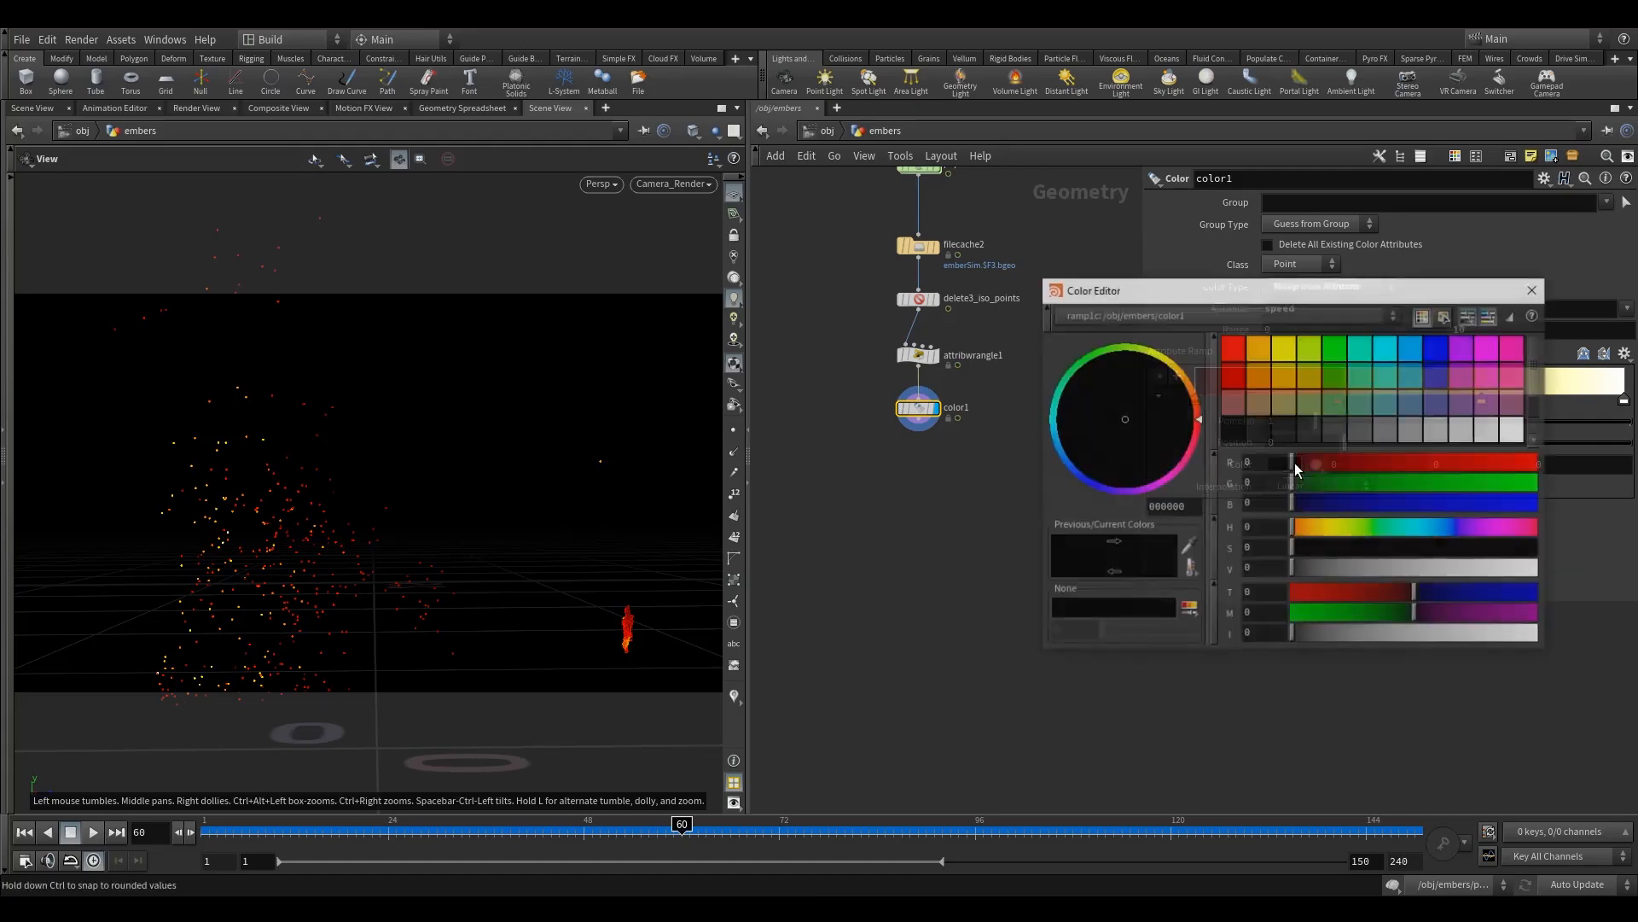
left_click(1256, 433)
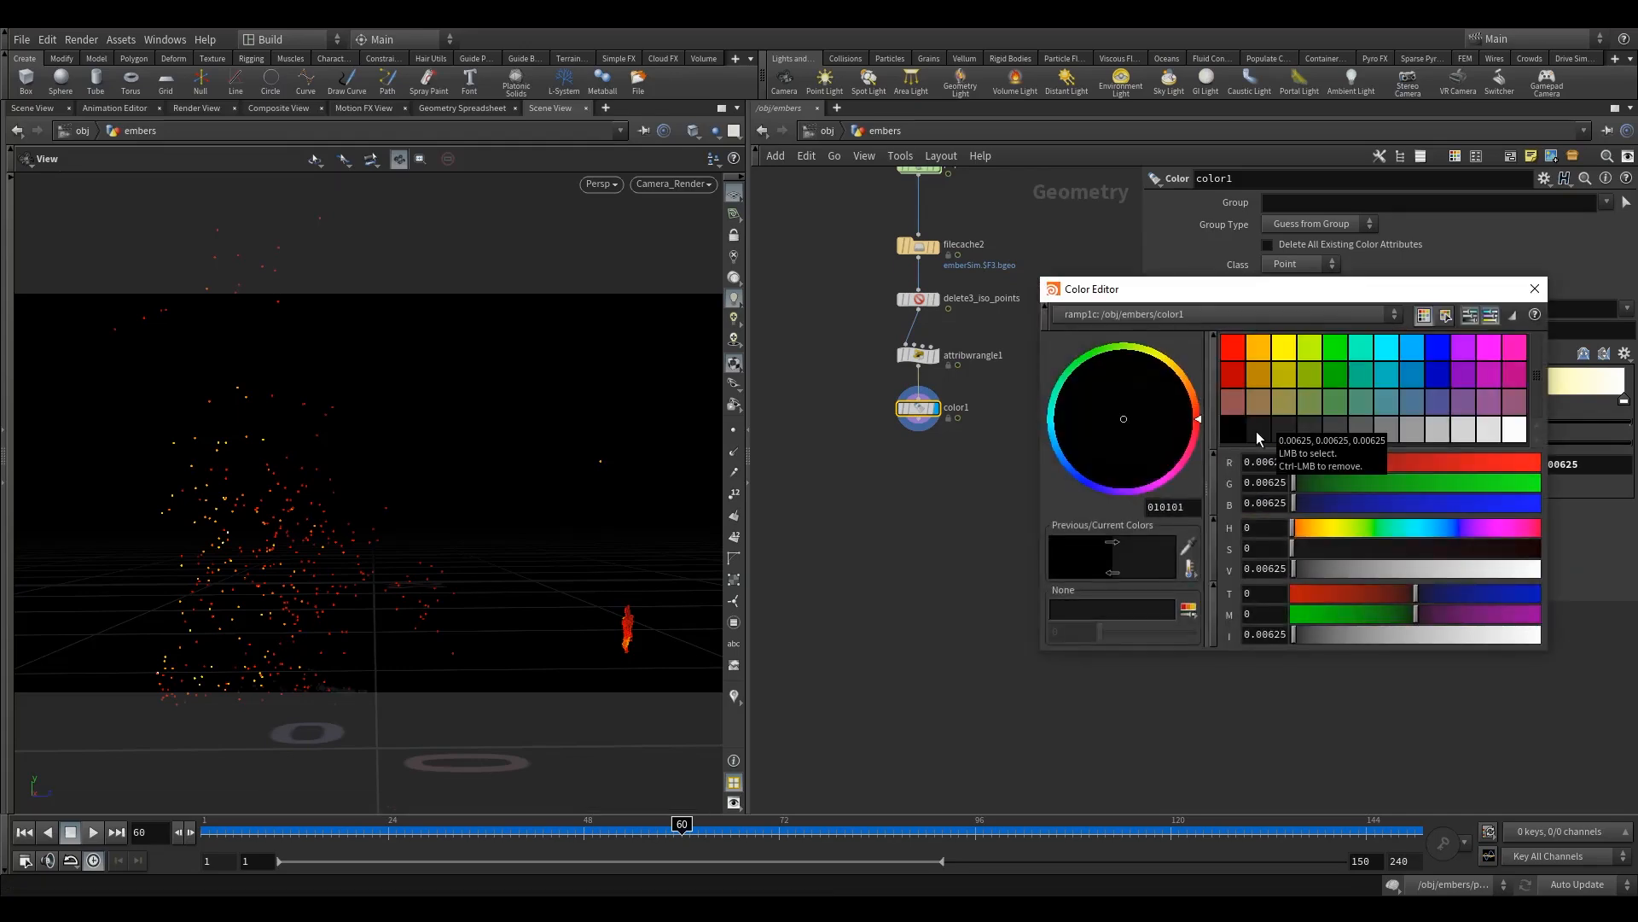
left_click(1534, 287)
left_click(1339, 400)
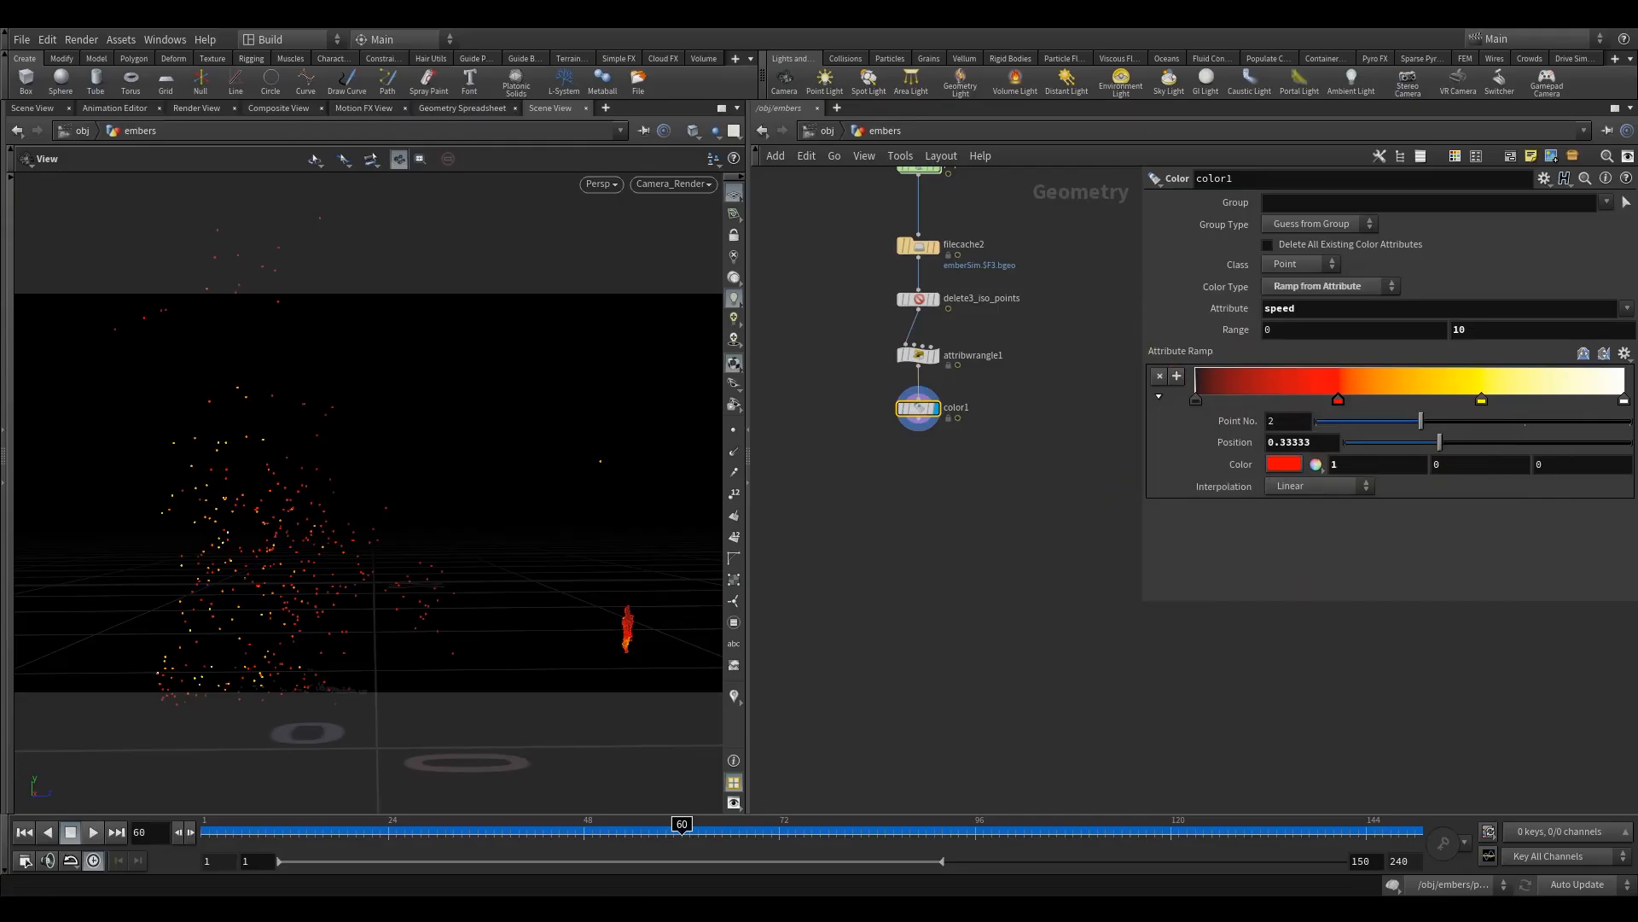
Set the ramp's second point to a green value of 0.1 and a blue value of 0.05
left_click(1441, 465)
type(".1")
key("Tab")
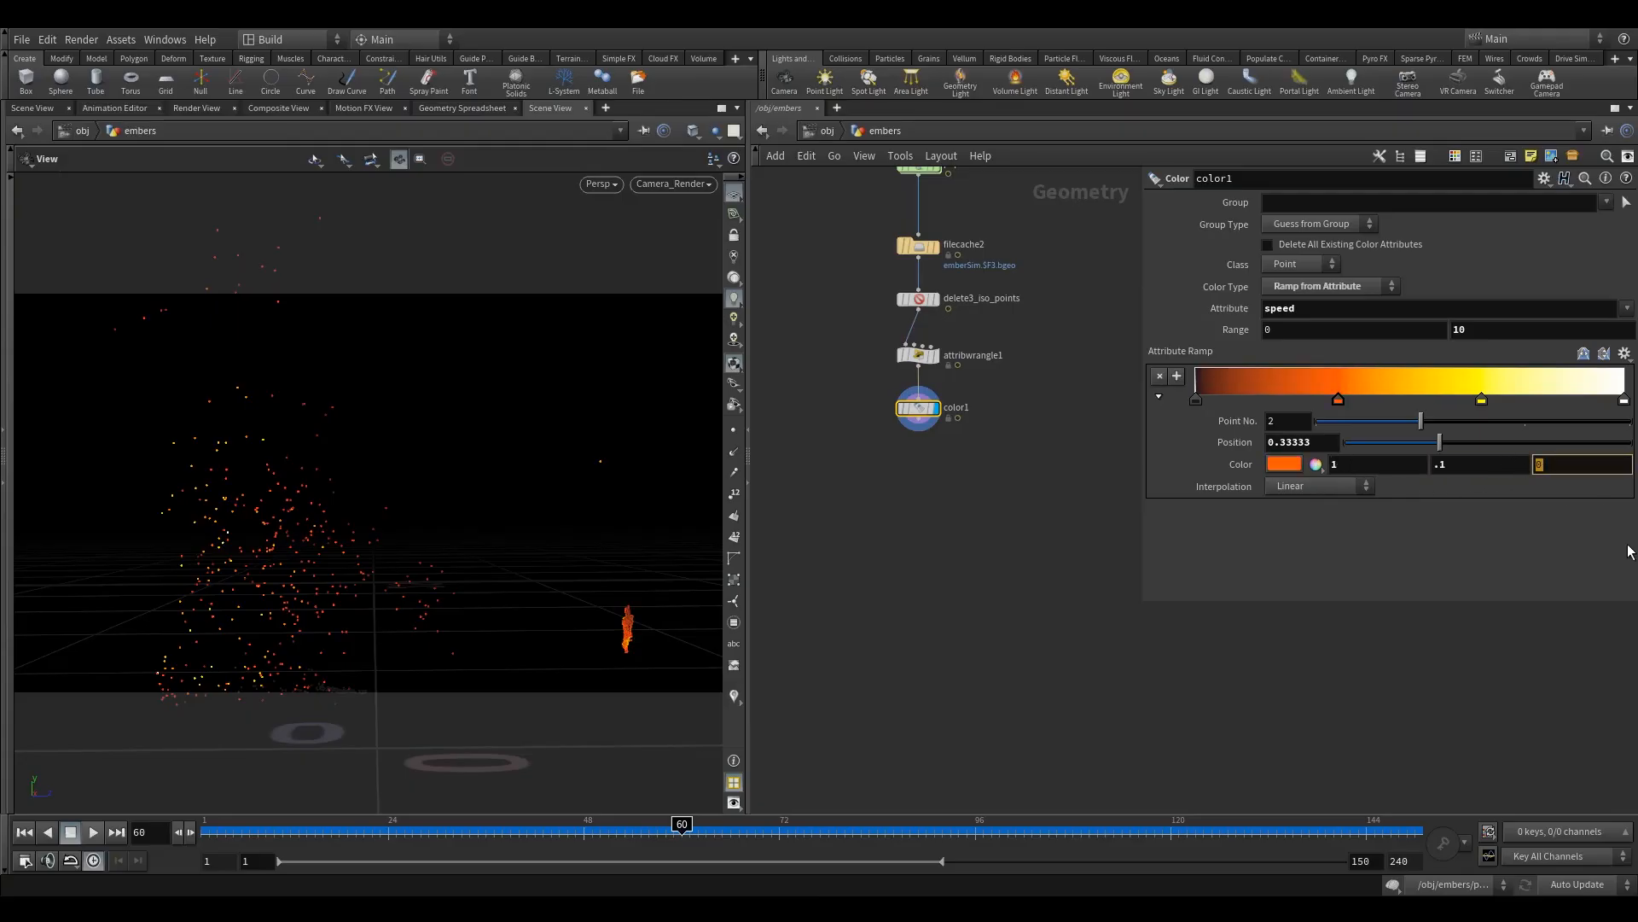
type(".05")
key("Return")
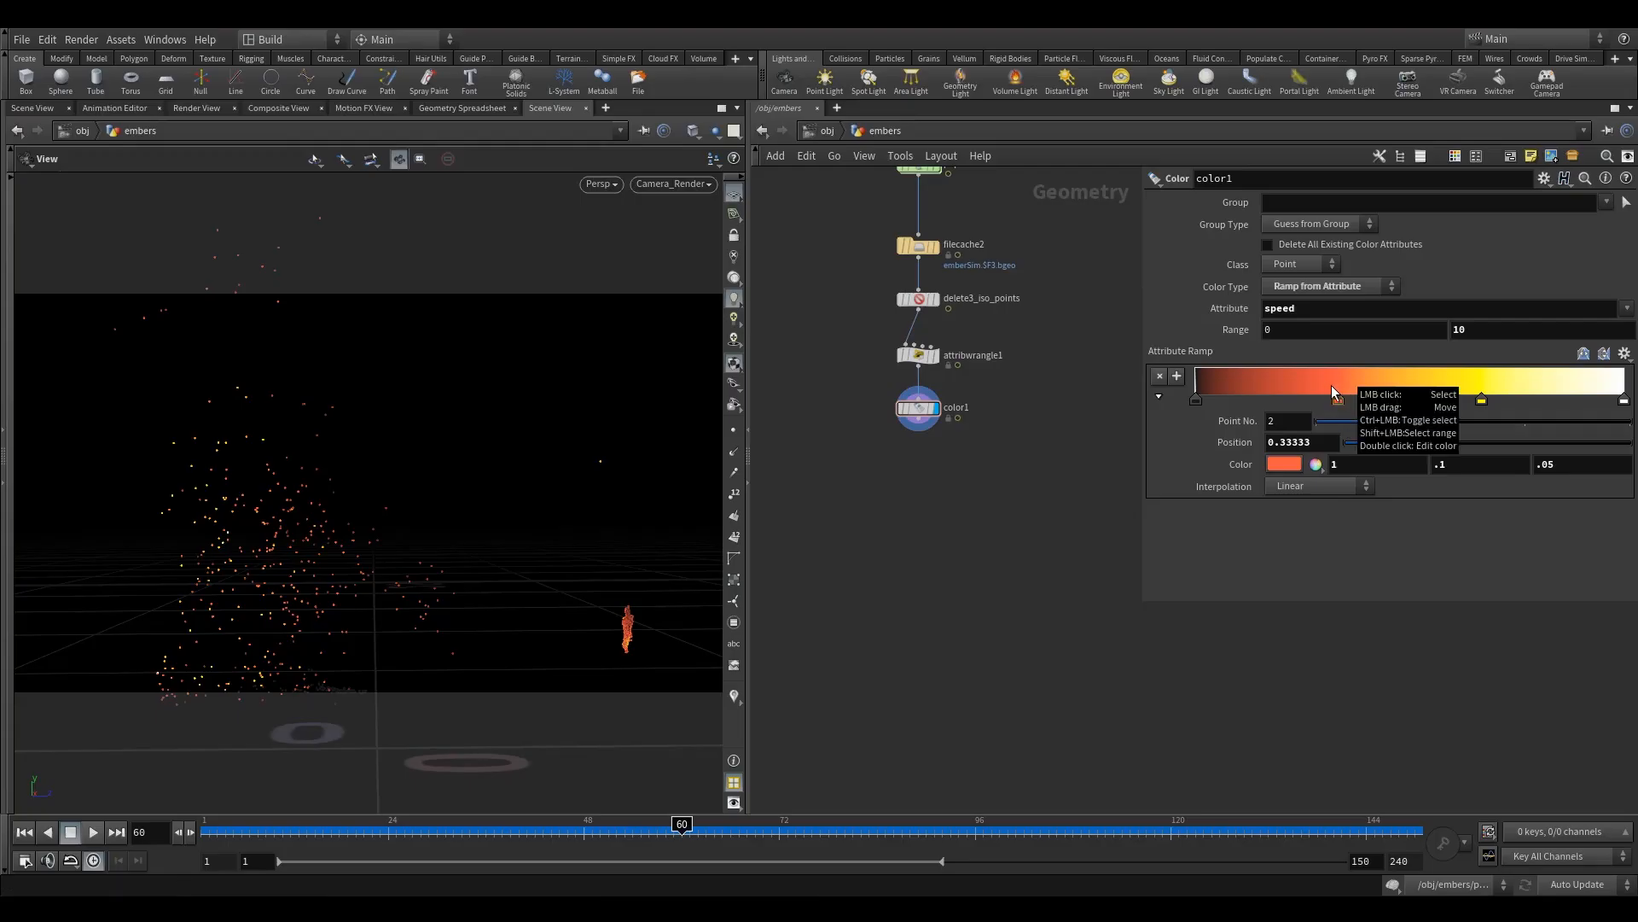
Set the ramp's third point to a green value of 0.3 and a blue value of 0.05
left_click(1482, 400)
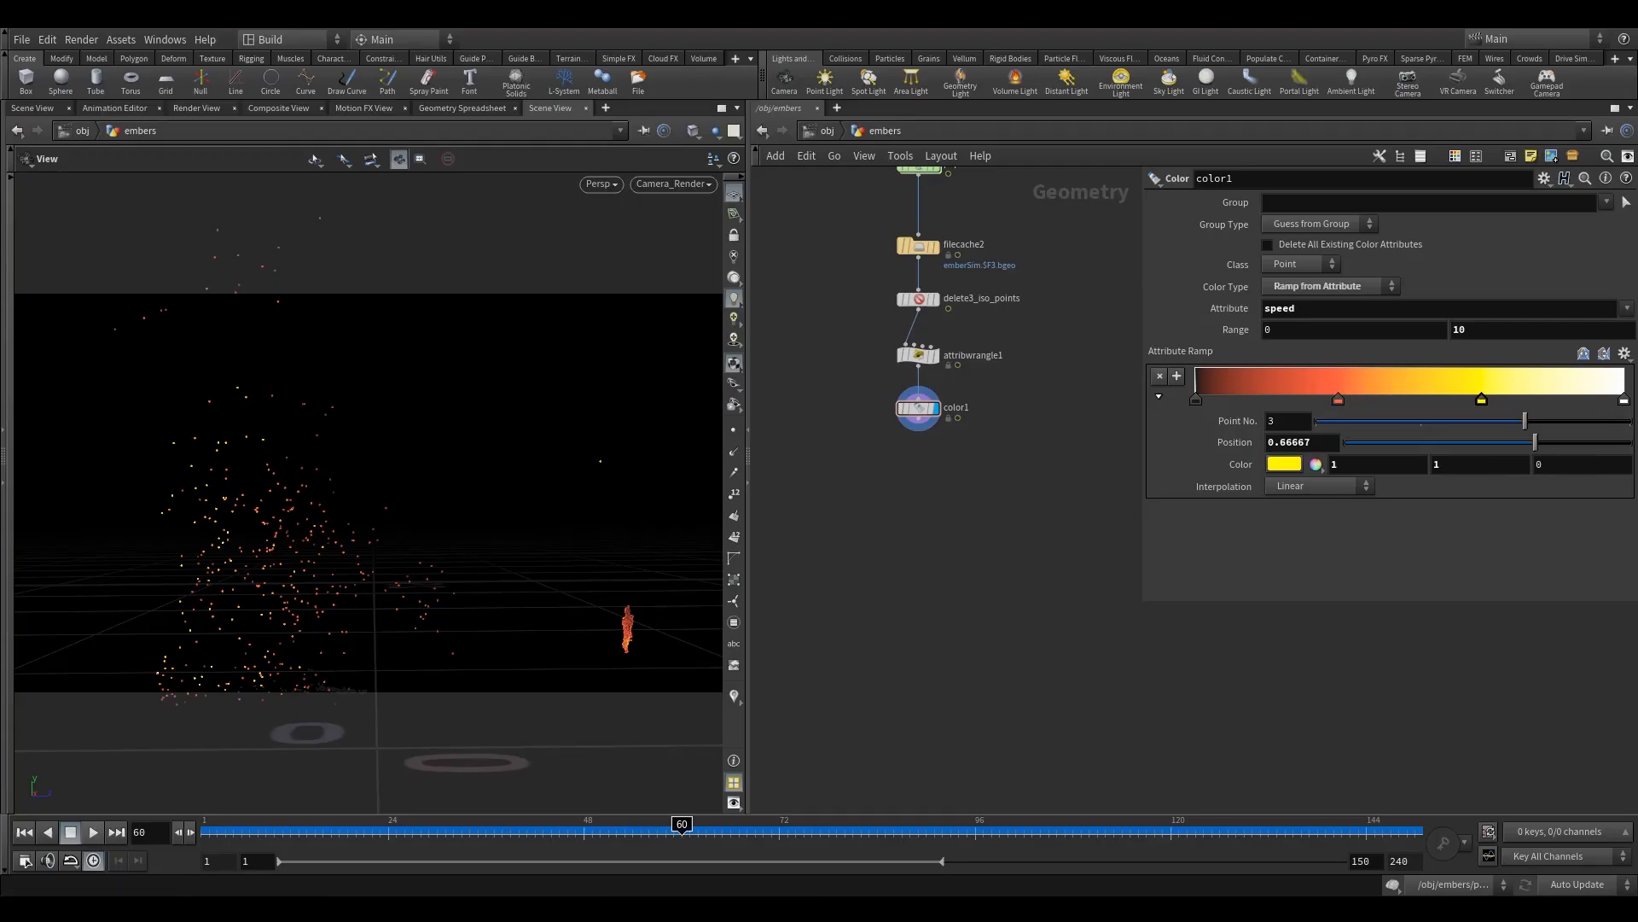
left_click(1451, 467)
type(".3")
left_click(1586, 467)
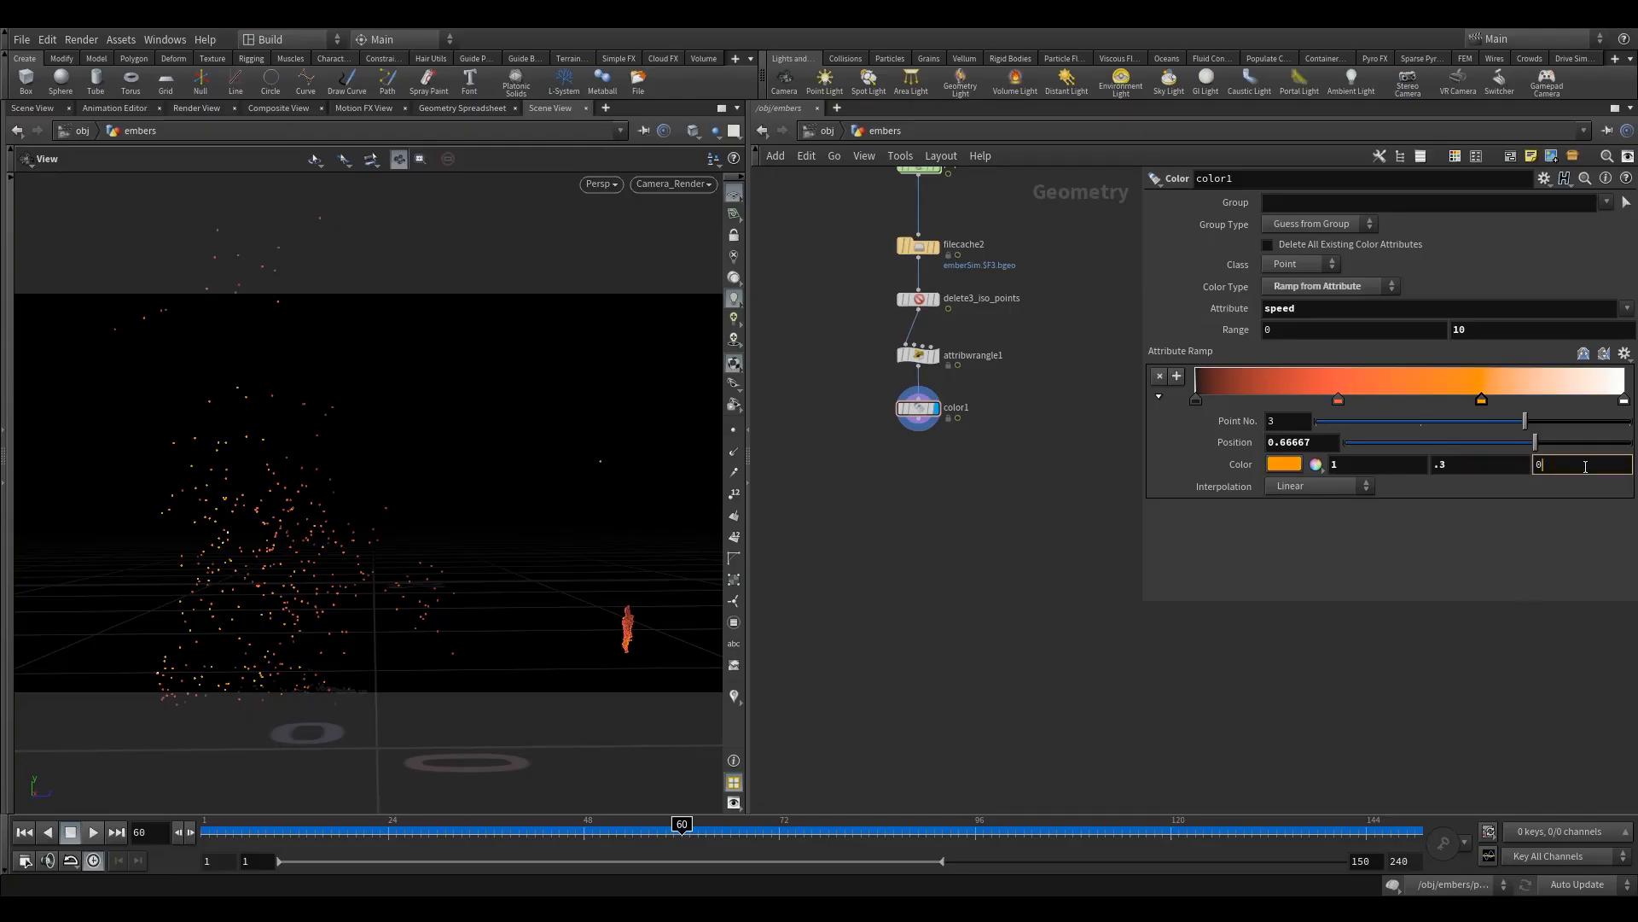
type(".05")
key("Return")
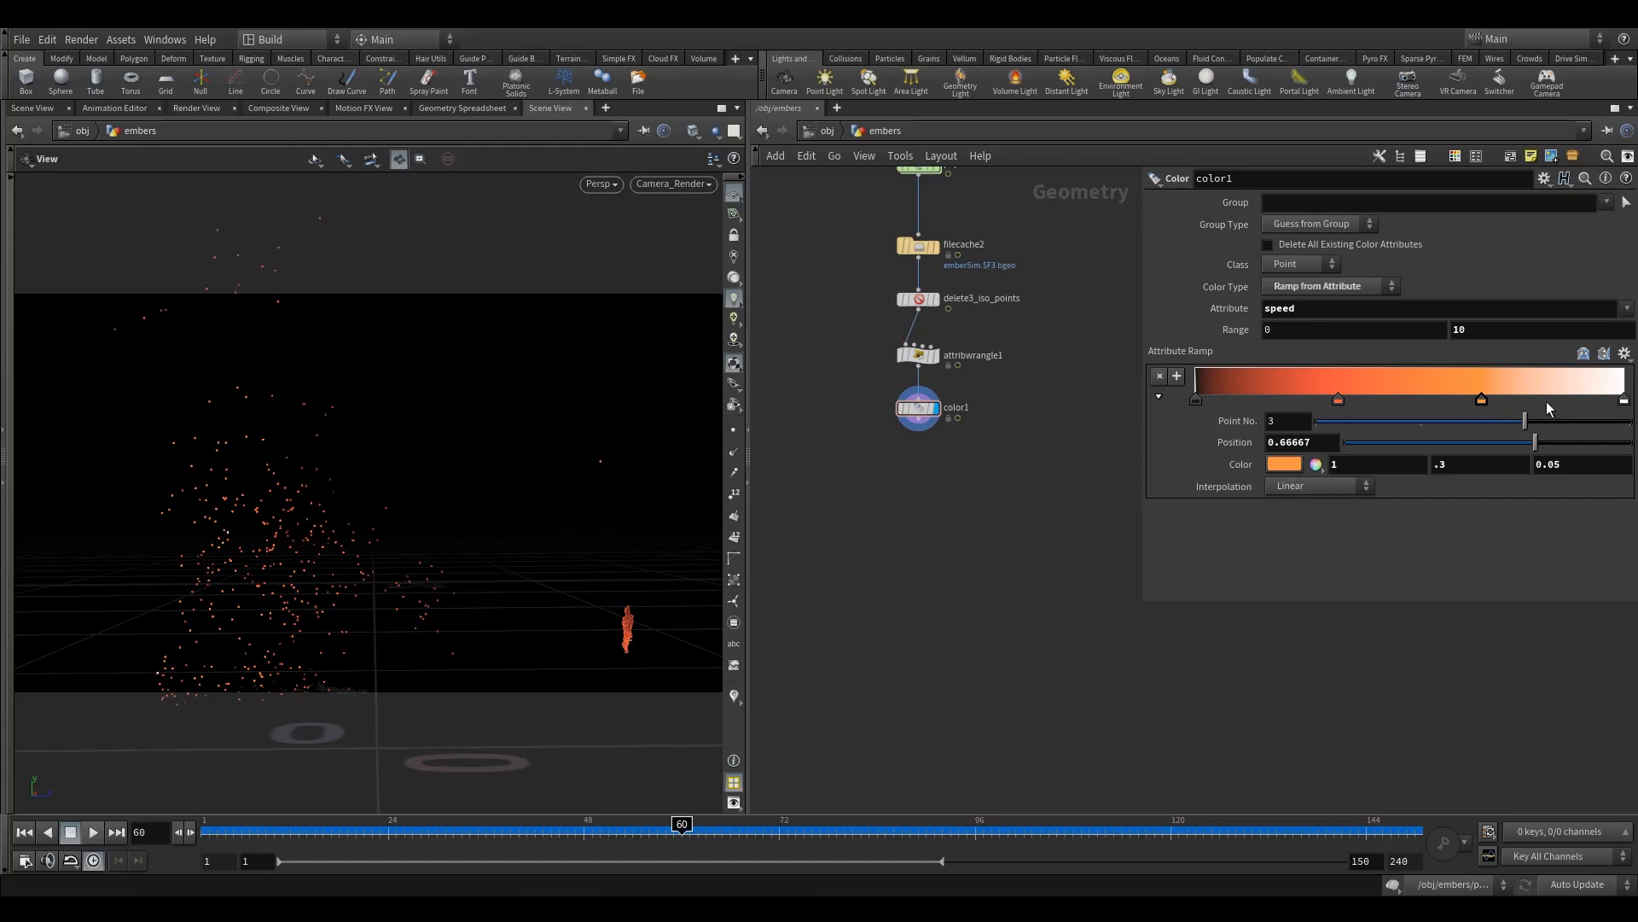
Try a red value of 0.8 on the ramp's last point, then replace its colour with the 0.6667 light grey swatch
left_click(1623, 400)
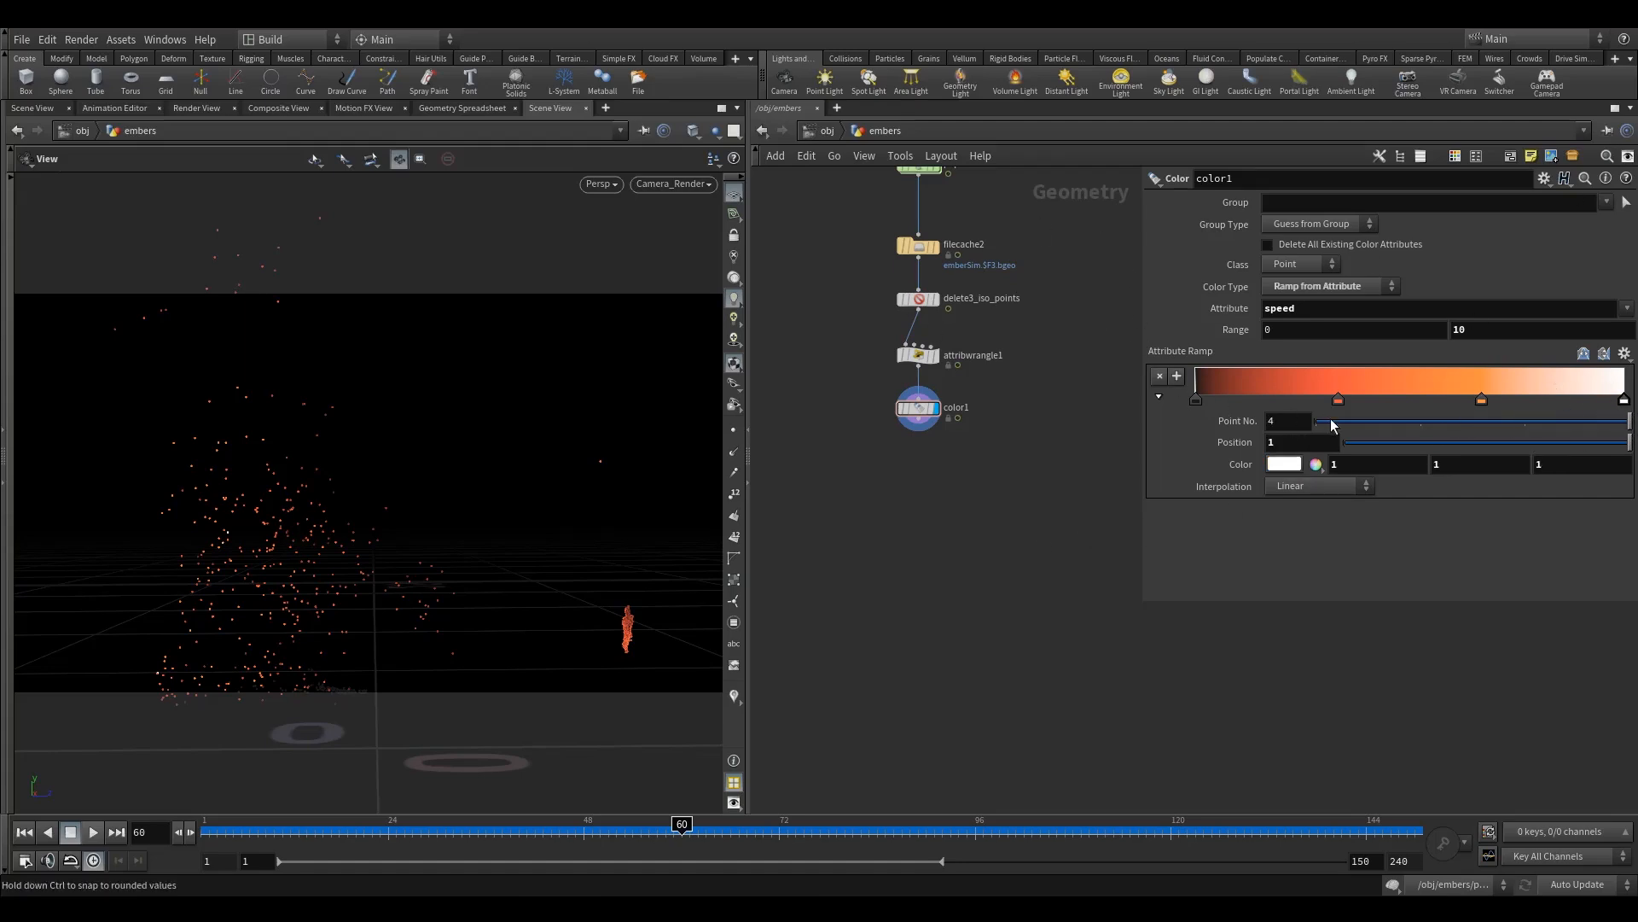
left_click(1367, 464)
type(".8")
key("Return")
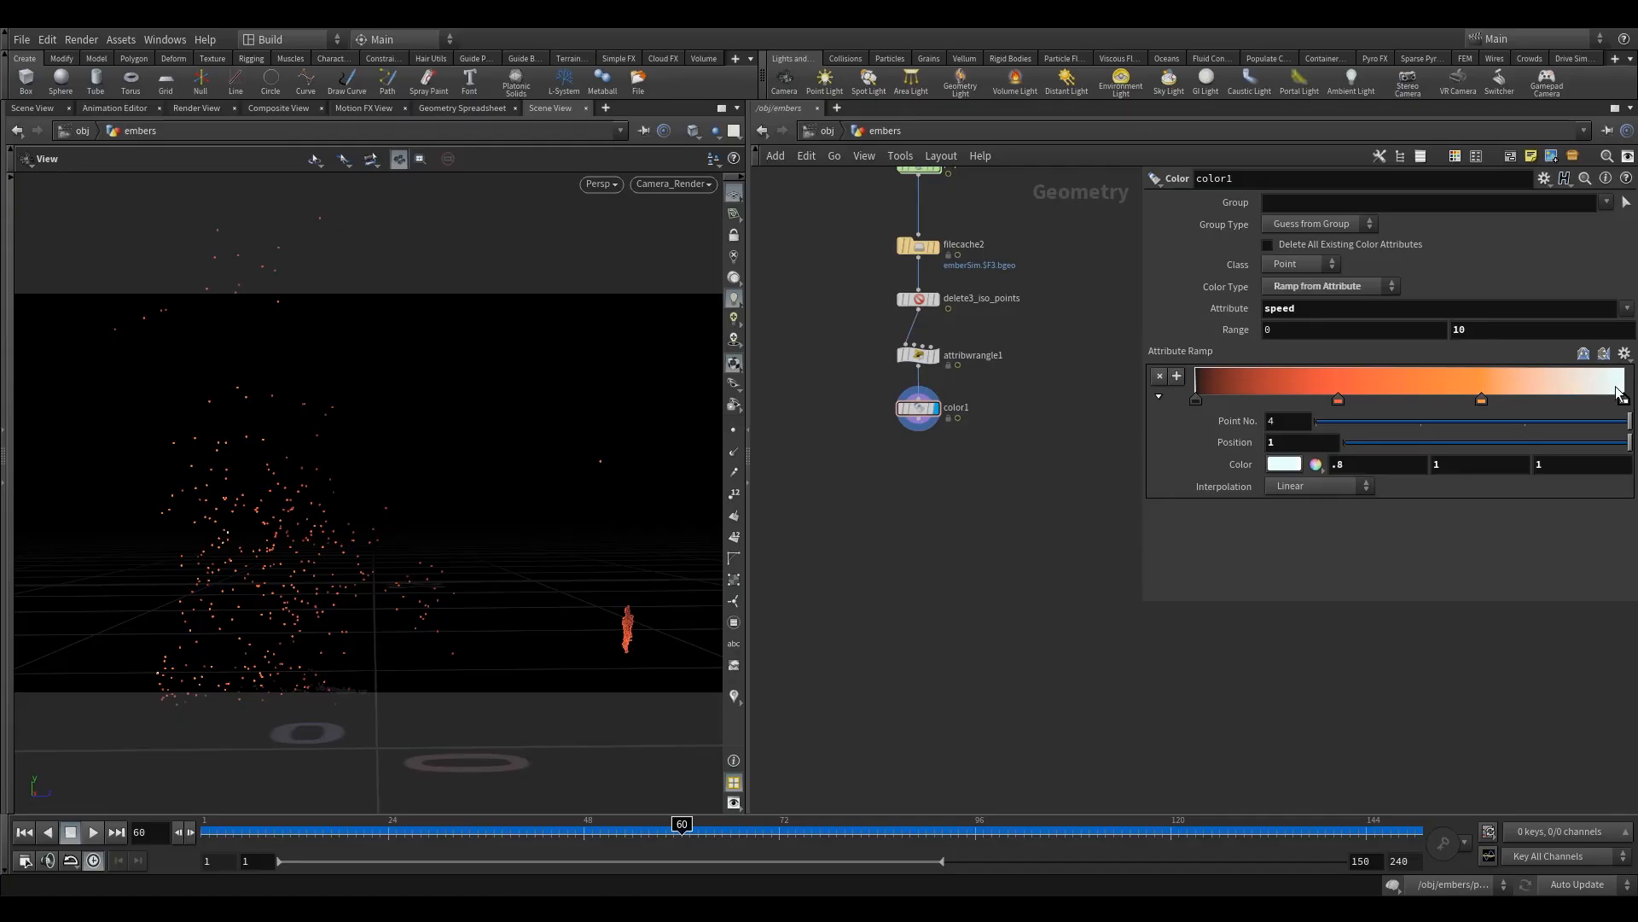
left_click(1299, 466)
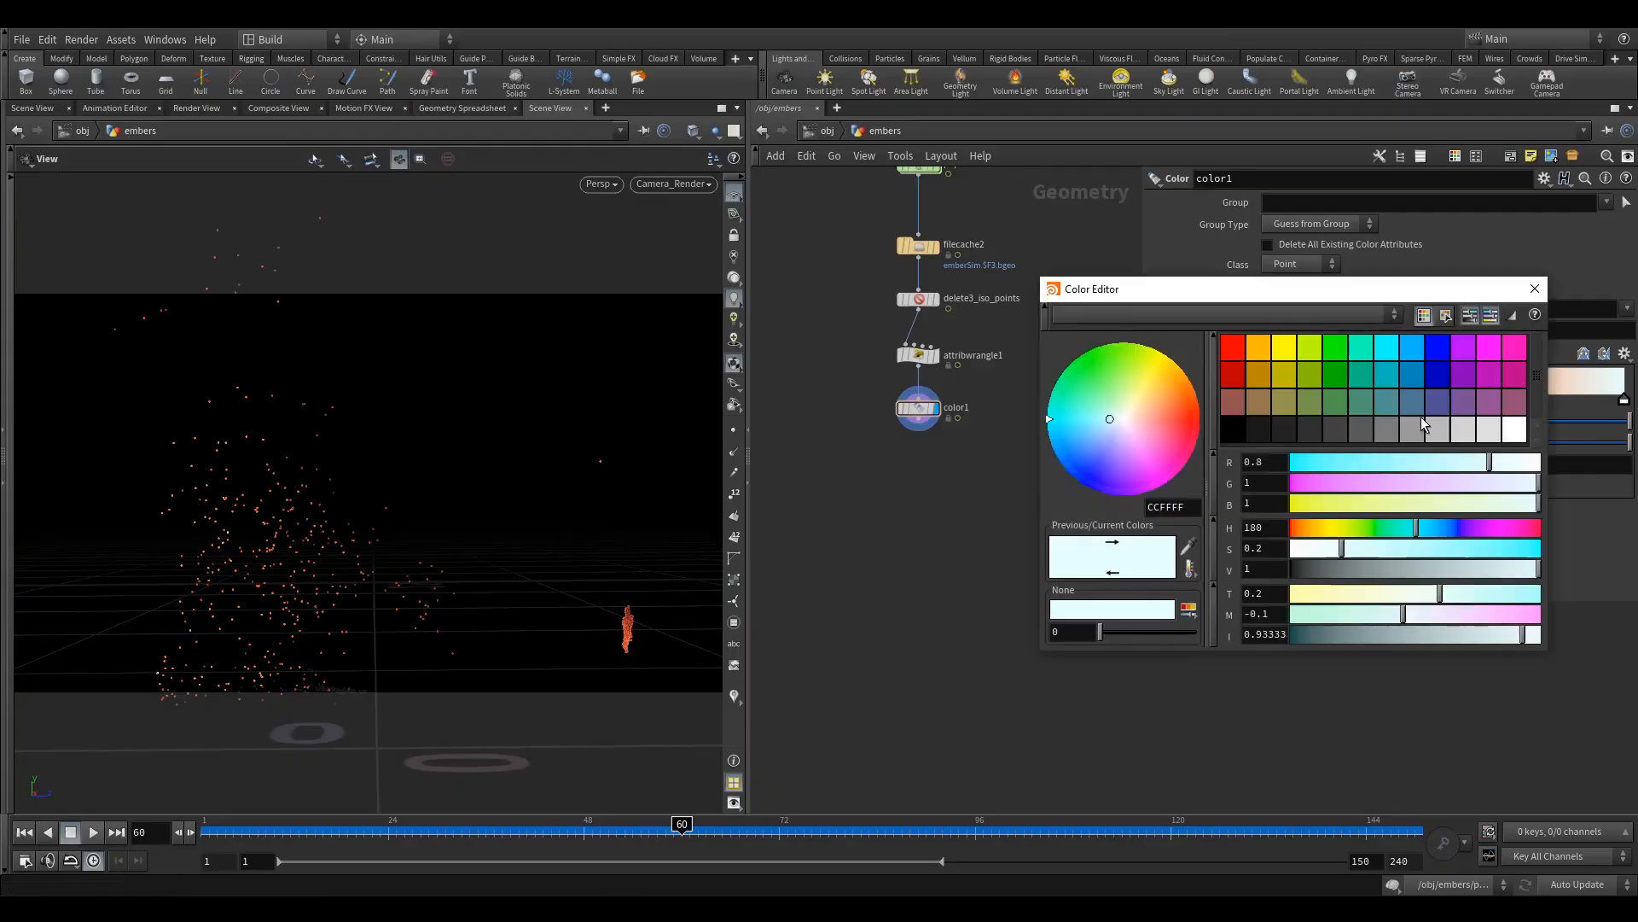
left_click(1455, 431)
left_click(1534, 289)
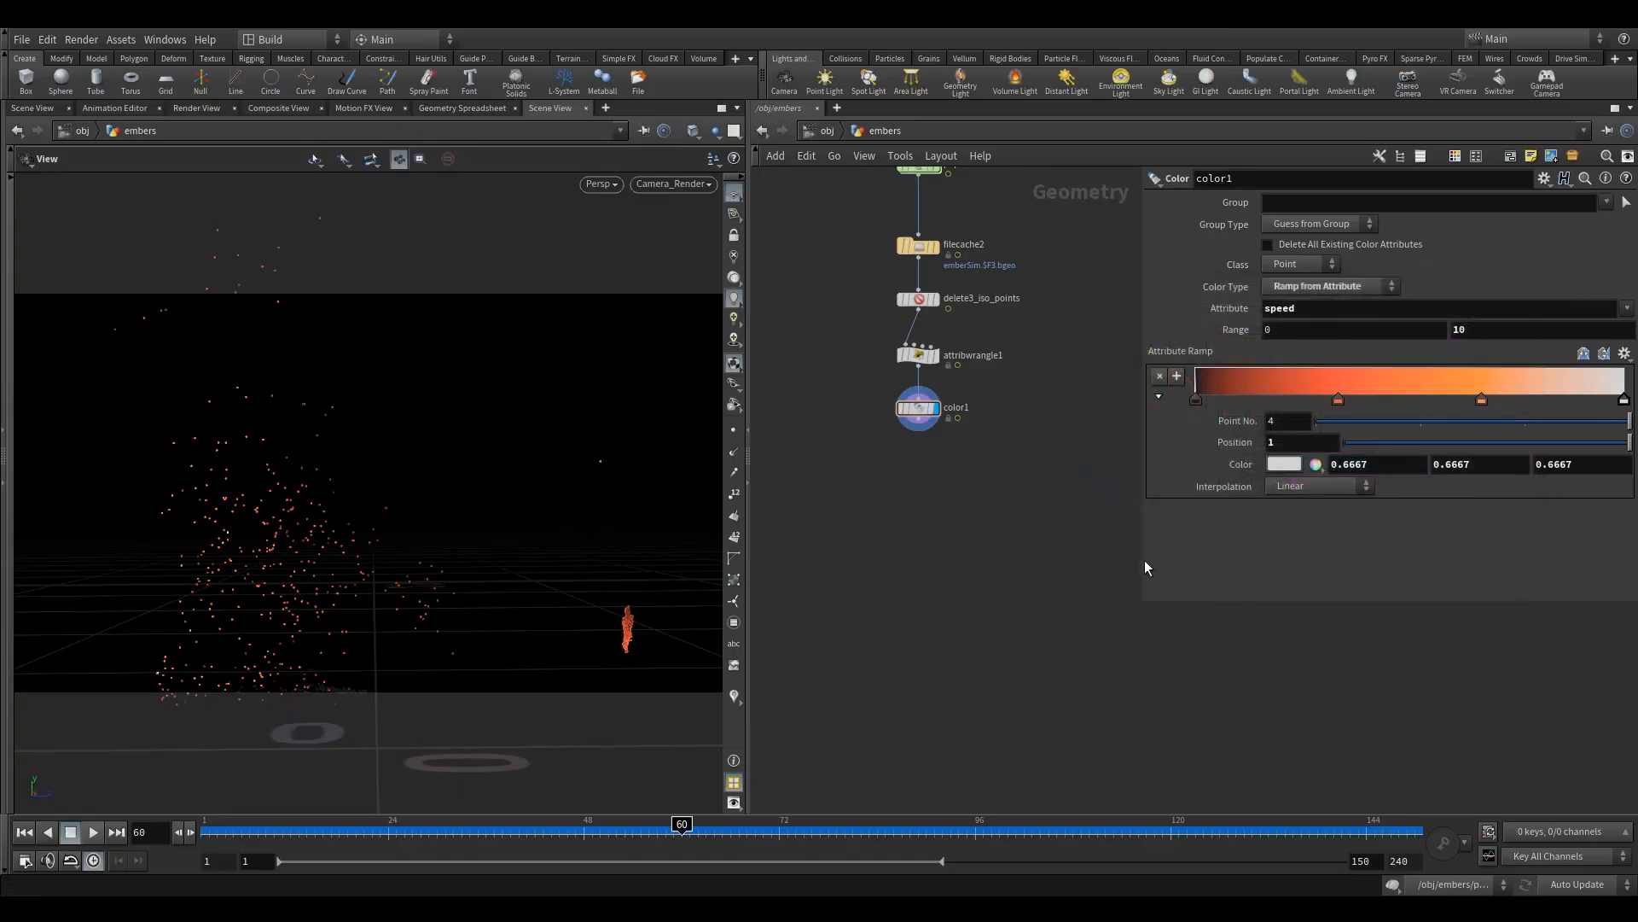
Warm the ramp's last point by lowering its blue value to 0.54 in the Color Editor
left_click(1276, 464)
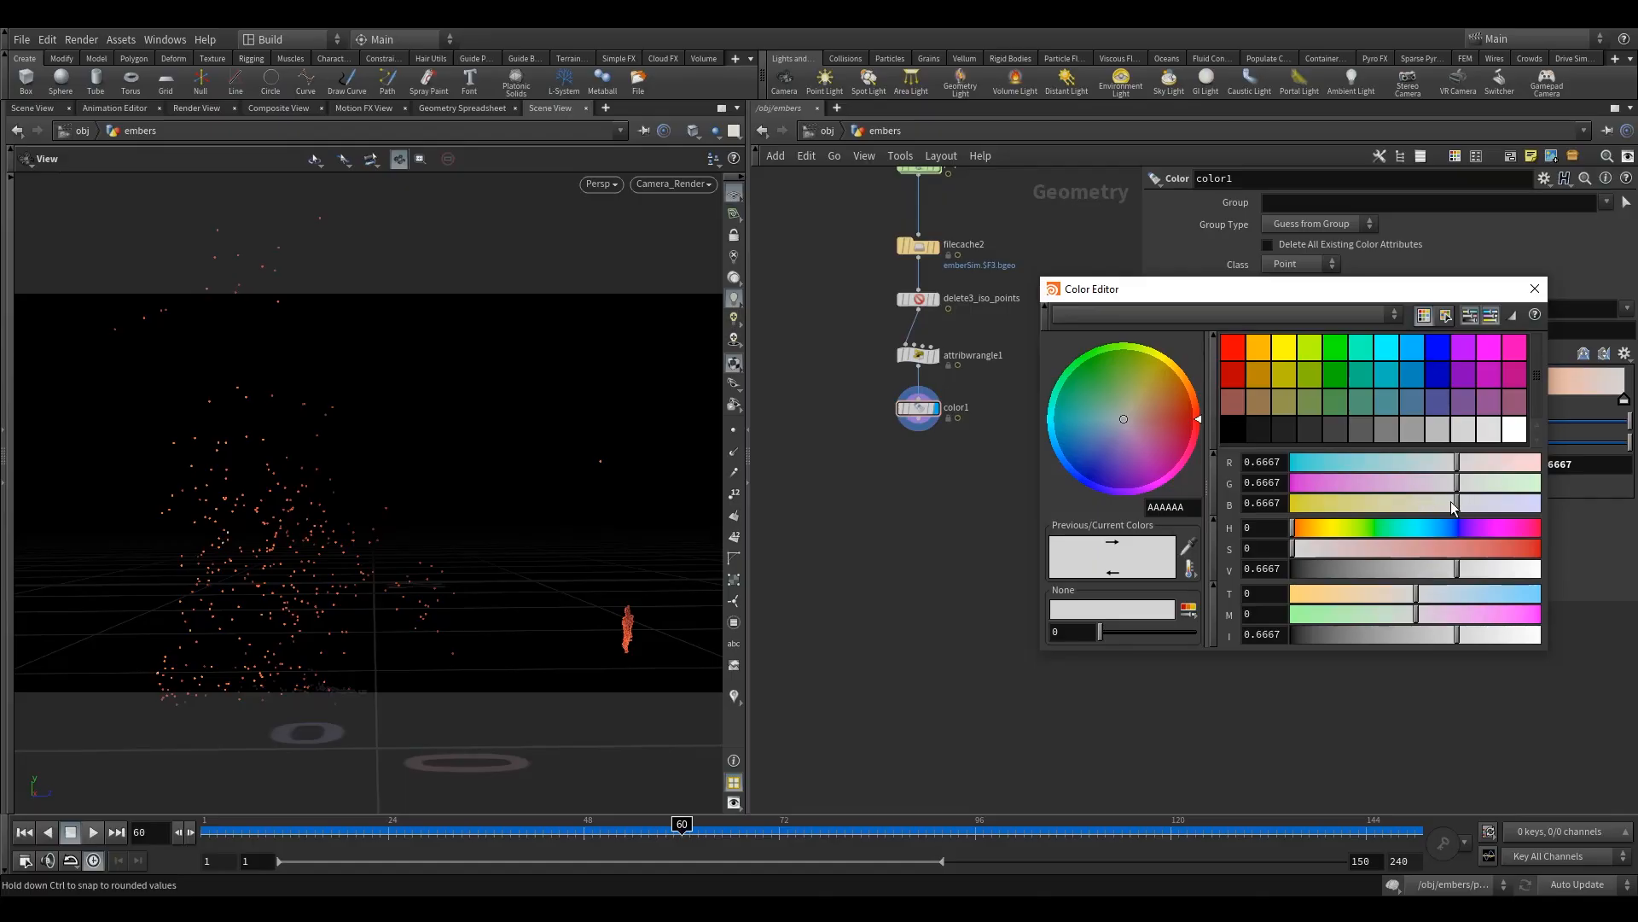
left_click_drag(1456, 505, 1426, 511)
left_click(1535, 289)
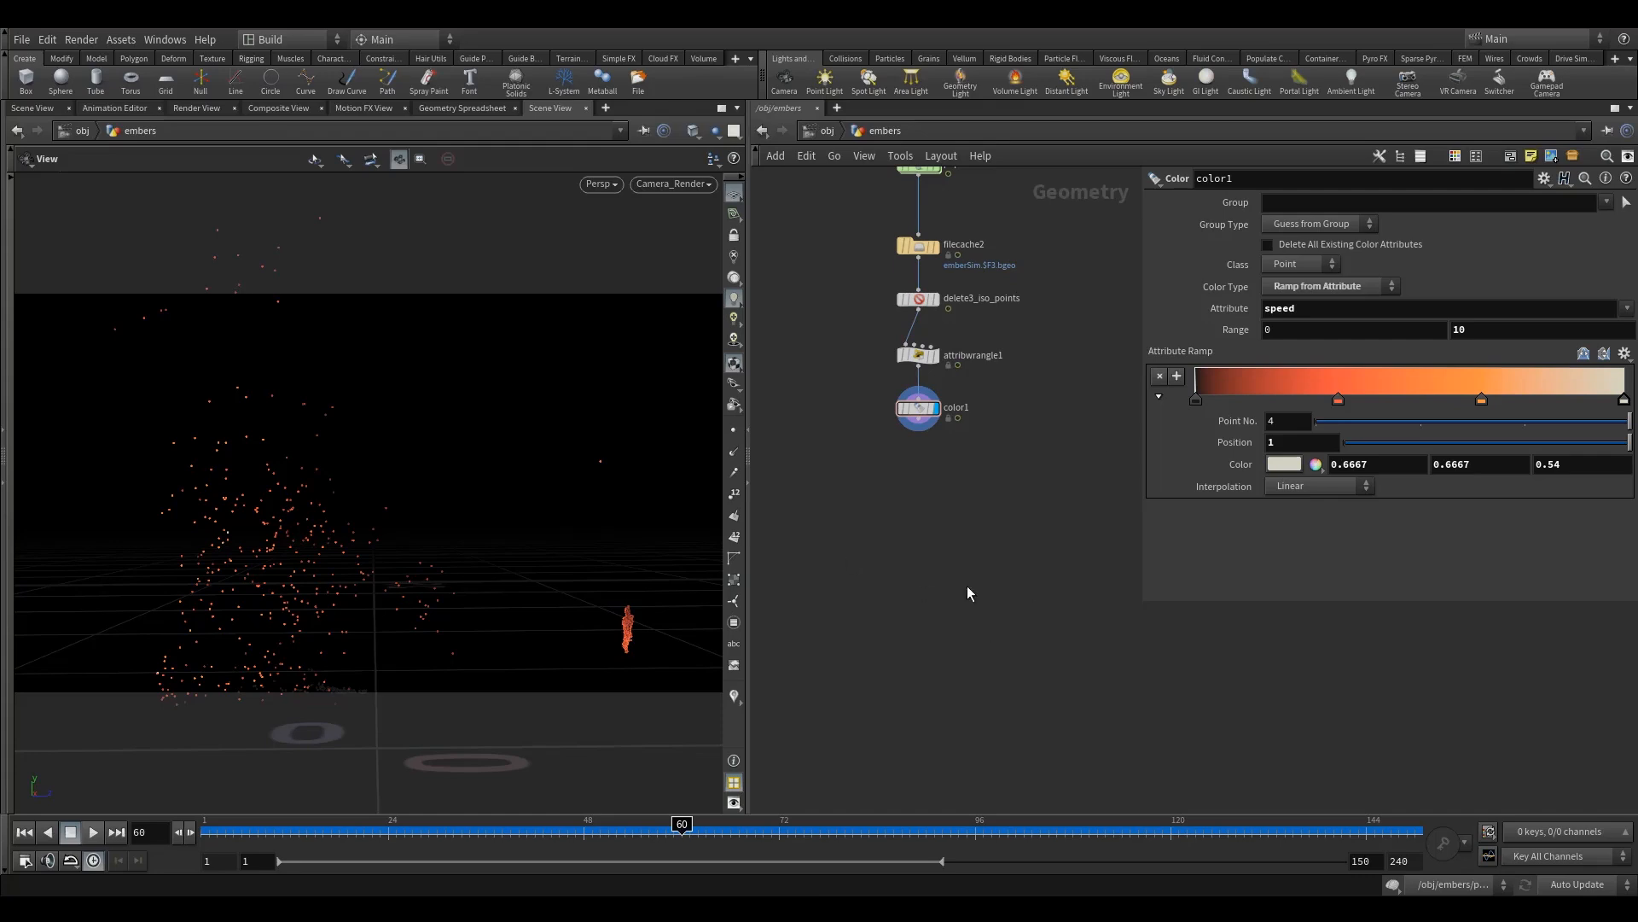
Add an Attribute Delete node wired below the Color node and make it the displayed node
left_click_drag(937, 462, 855, 412)
left_click_drag(910, 474, 879, 413)
key("Tab")
type("ad")
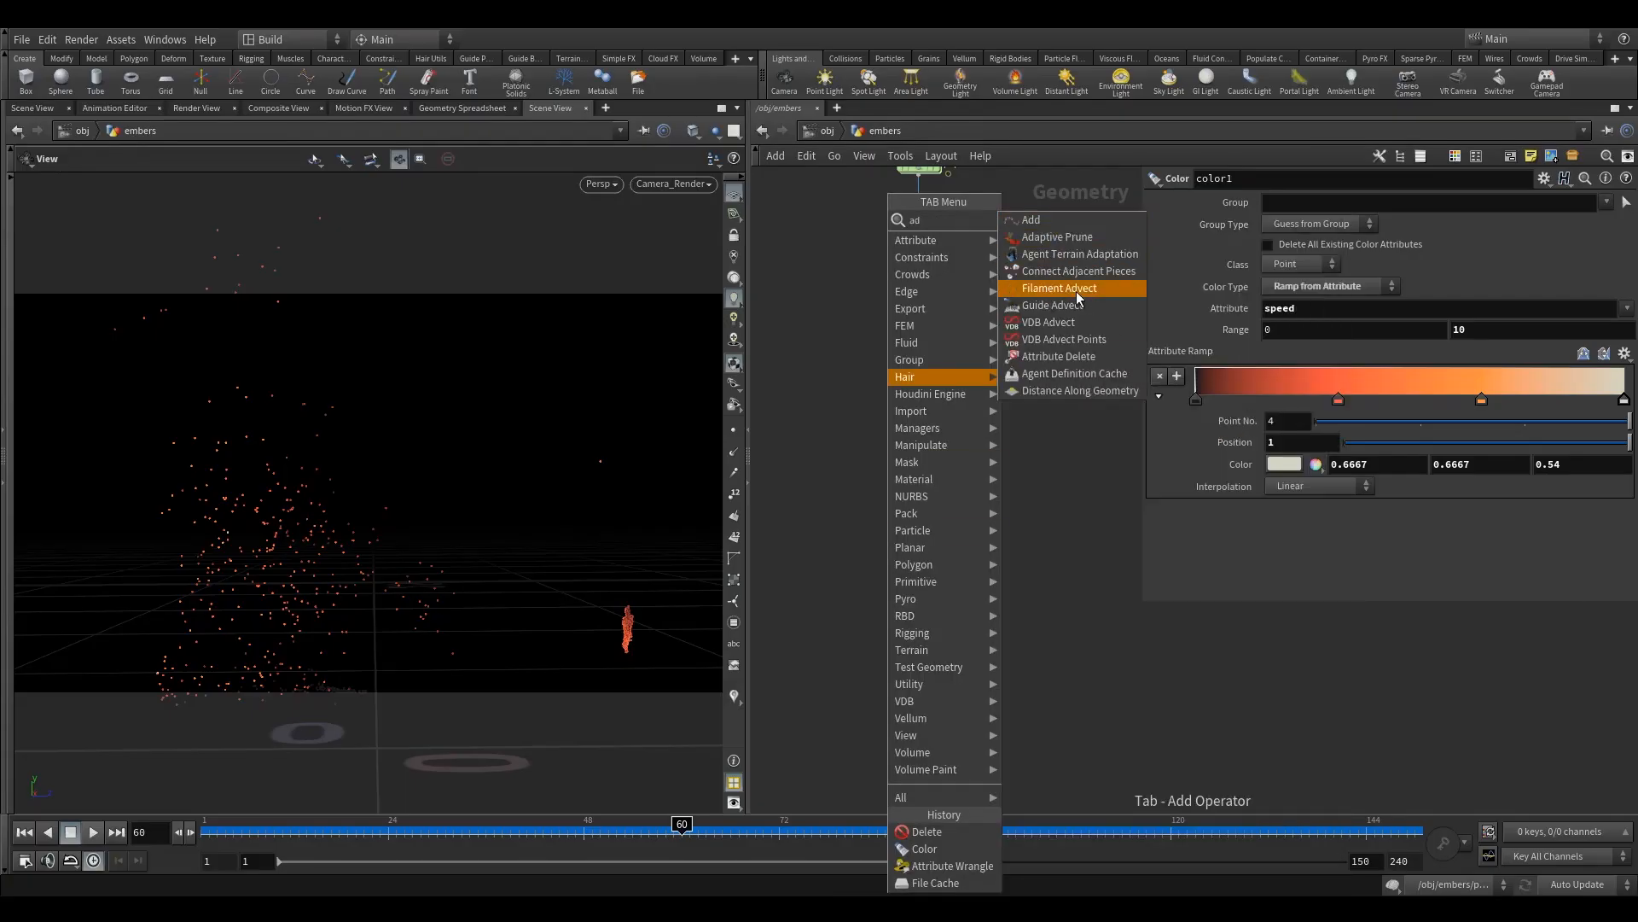
left_click(1064, 358)
left_click(918, 480)
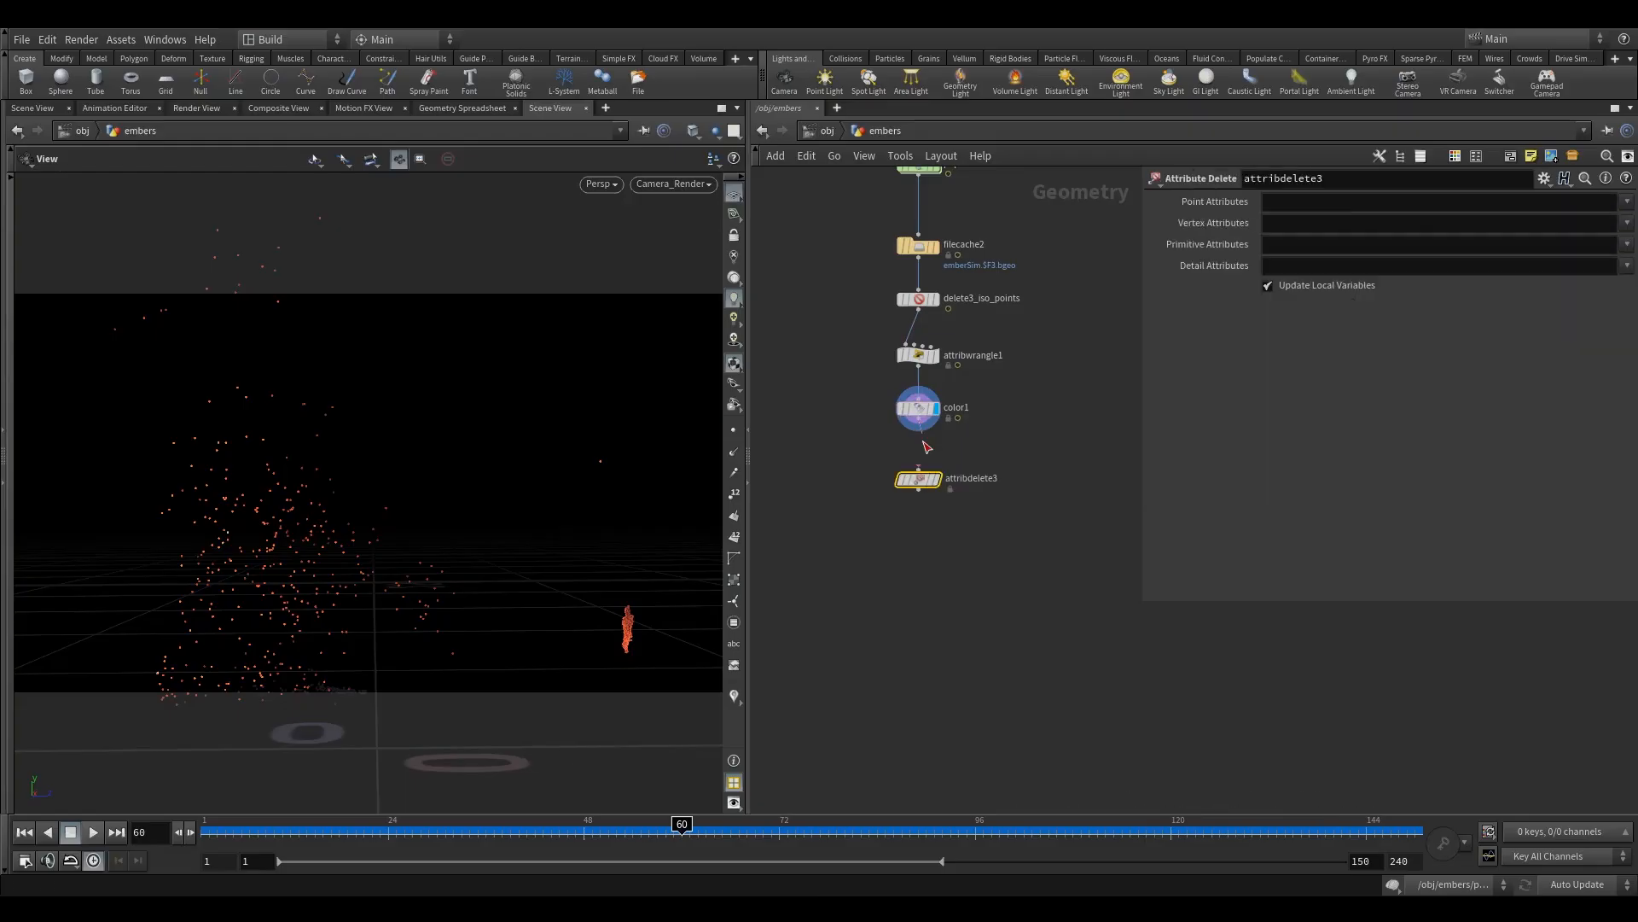
middle_click_drag(848, 250, 871, 269)
left_click_drag(871, 268, 941, 285)
left_click_drag(885, 523, 859, 607)
left_click(966, 549)
Bring up the geometry spreadsheet and set the Attribute Delete node's point attributes to "* ^id ^Cd"
left_click(453, 111)
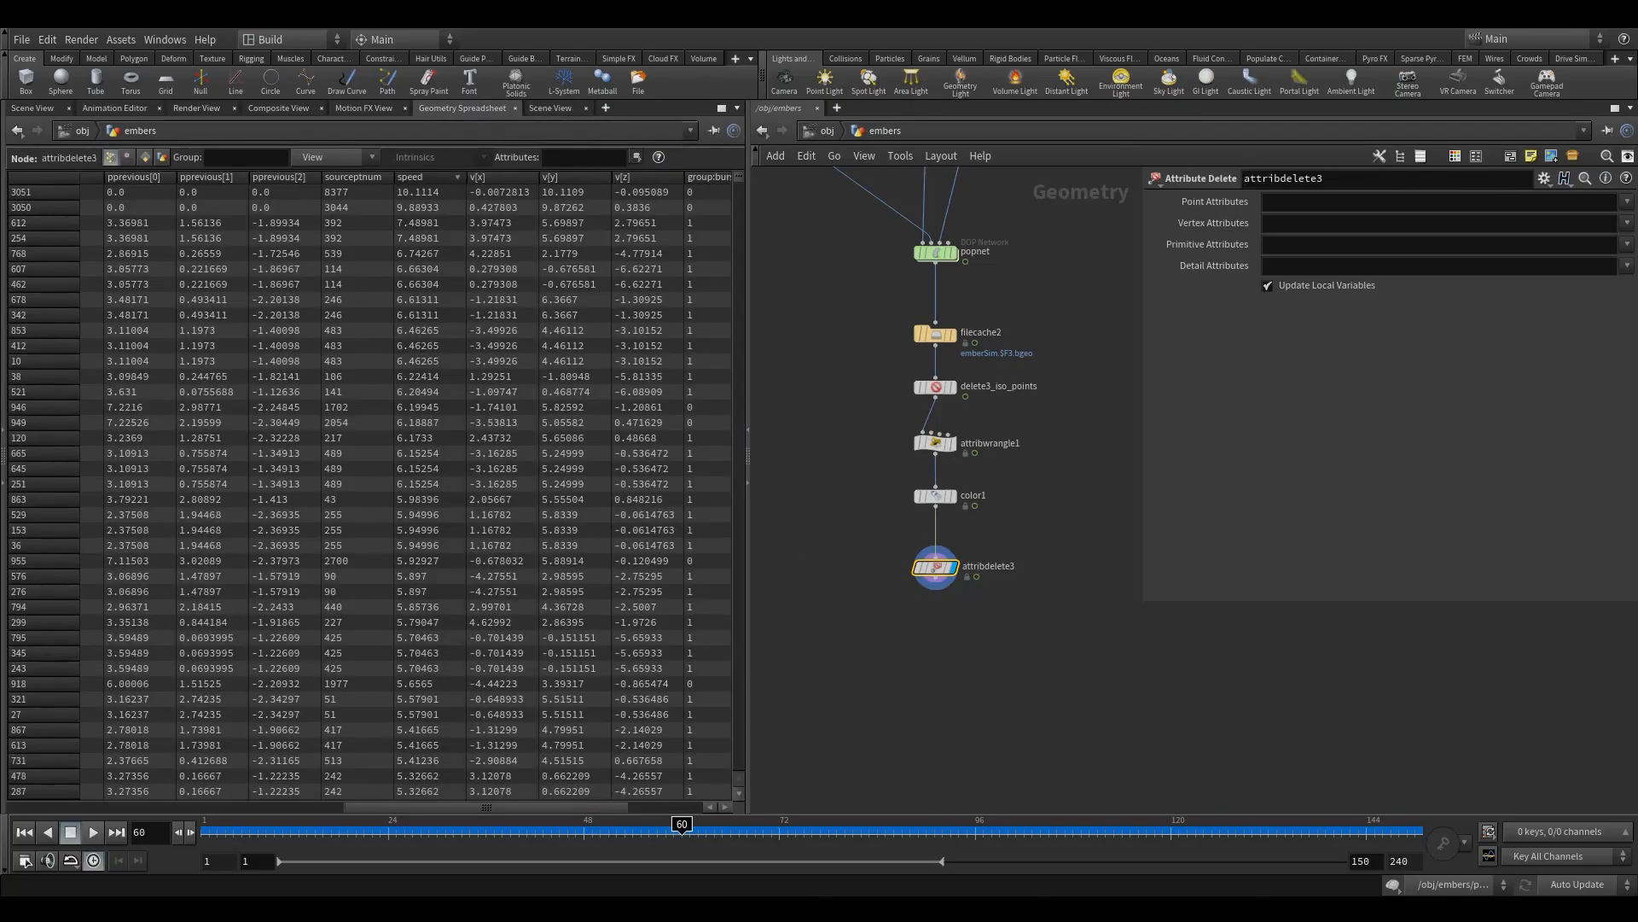
left_click(1305, 202)
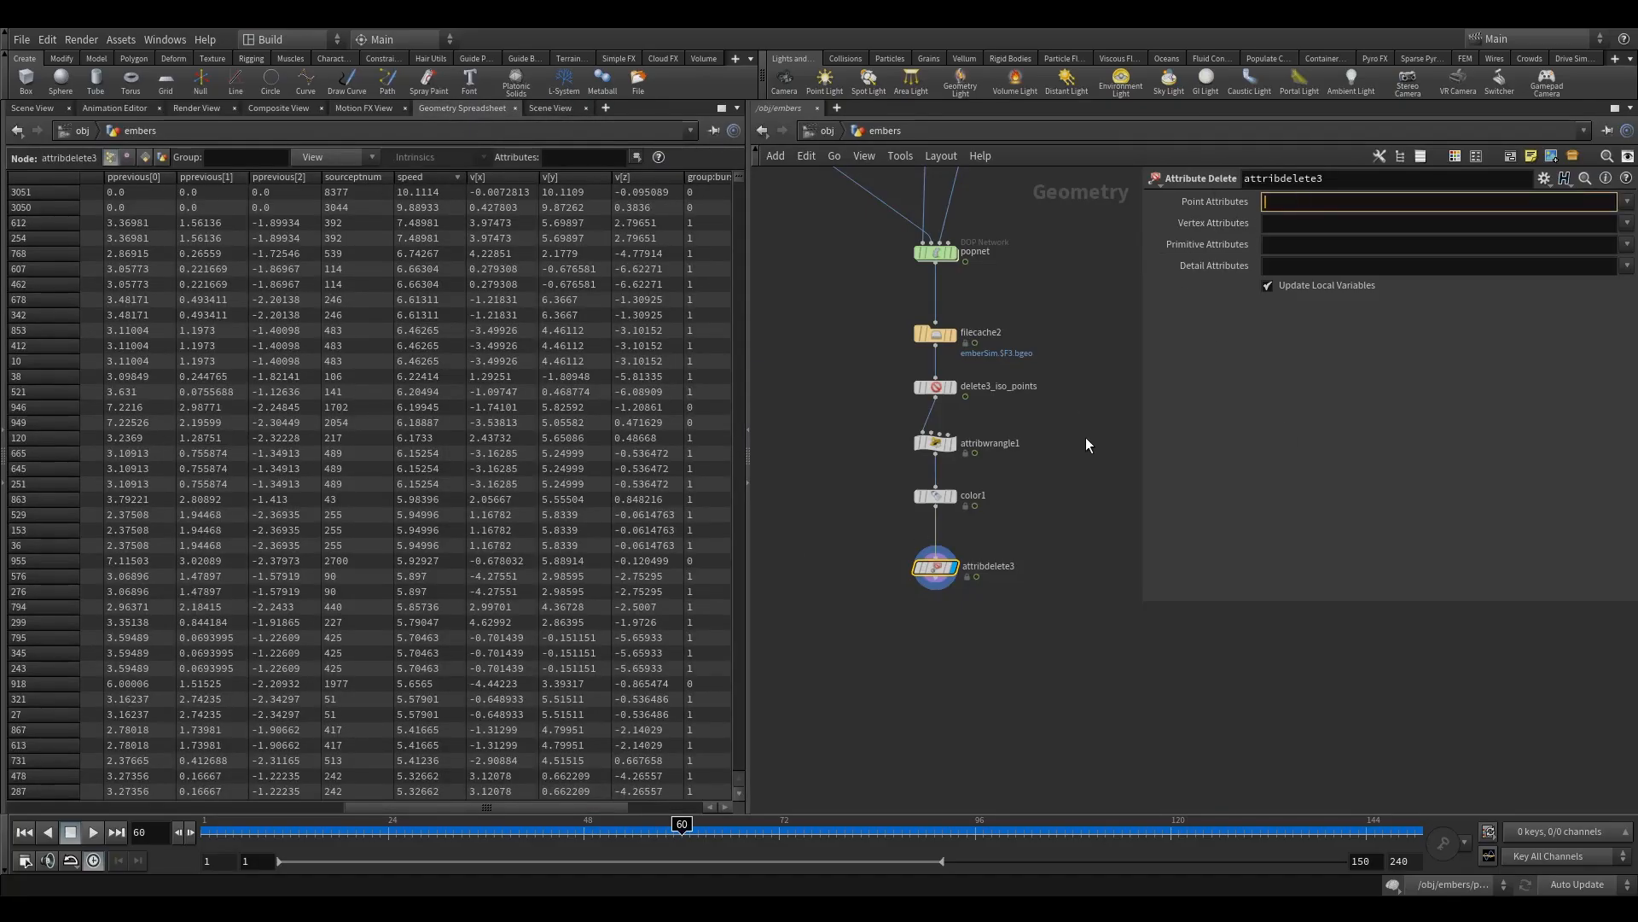
type("*")
type("^id ^Cd")
key("Return")
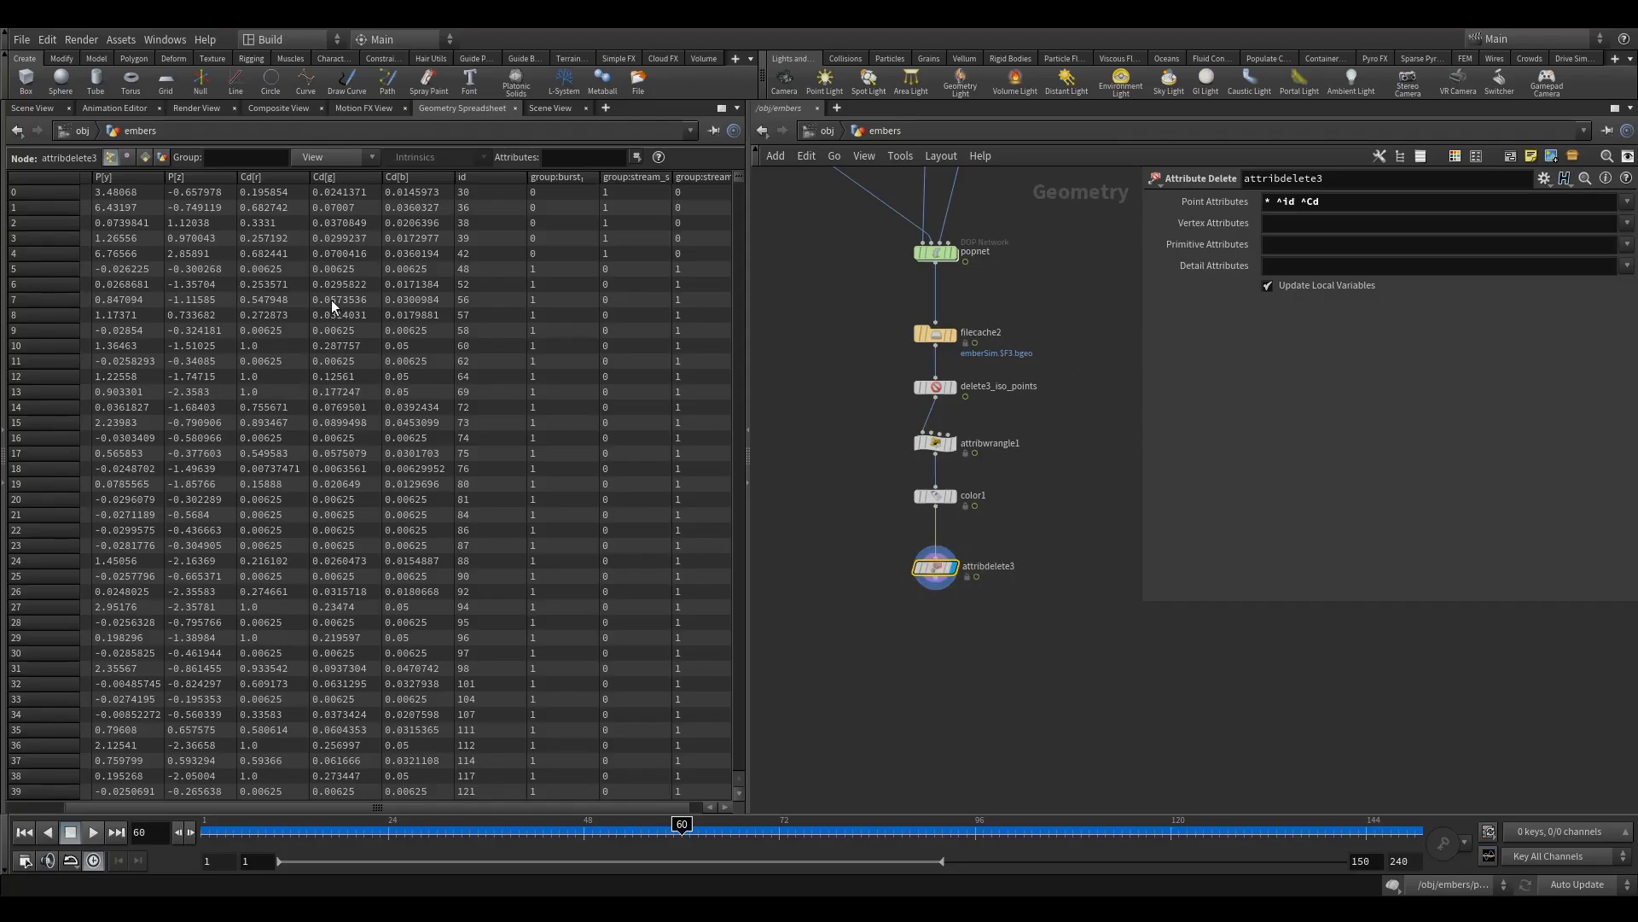
Extend the point attributes pattern with ^speed and move the Attribute Delete node closer to the Color node
left_click(1360, 205)
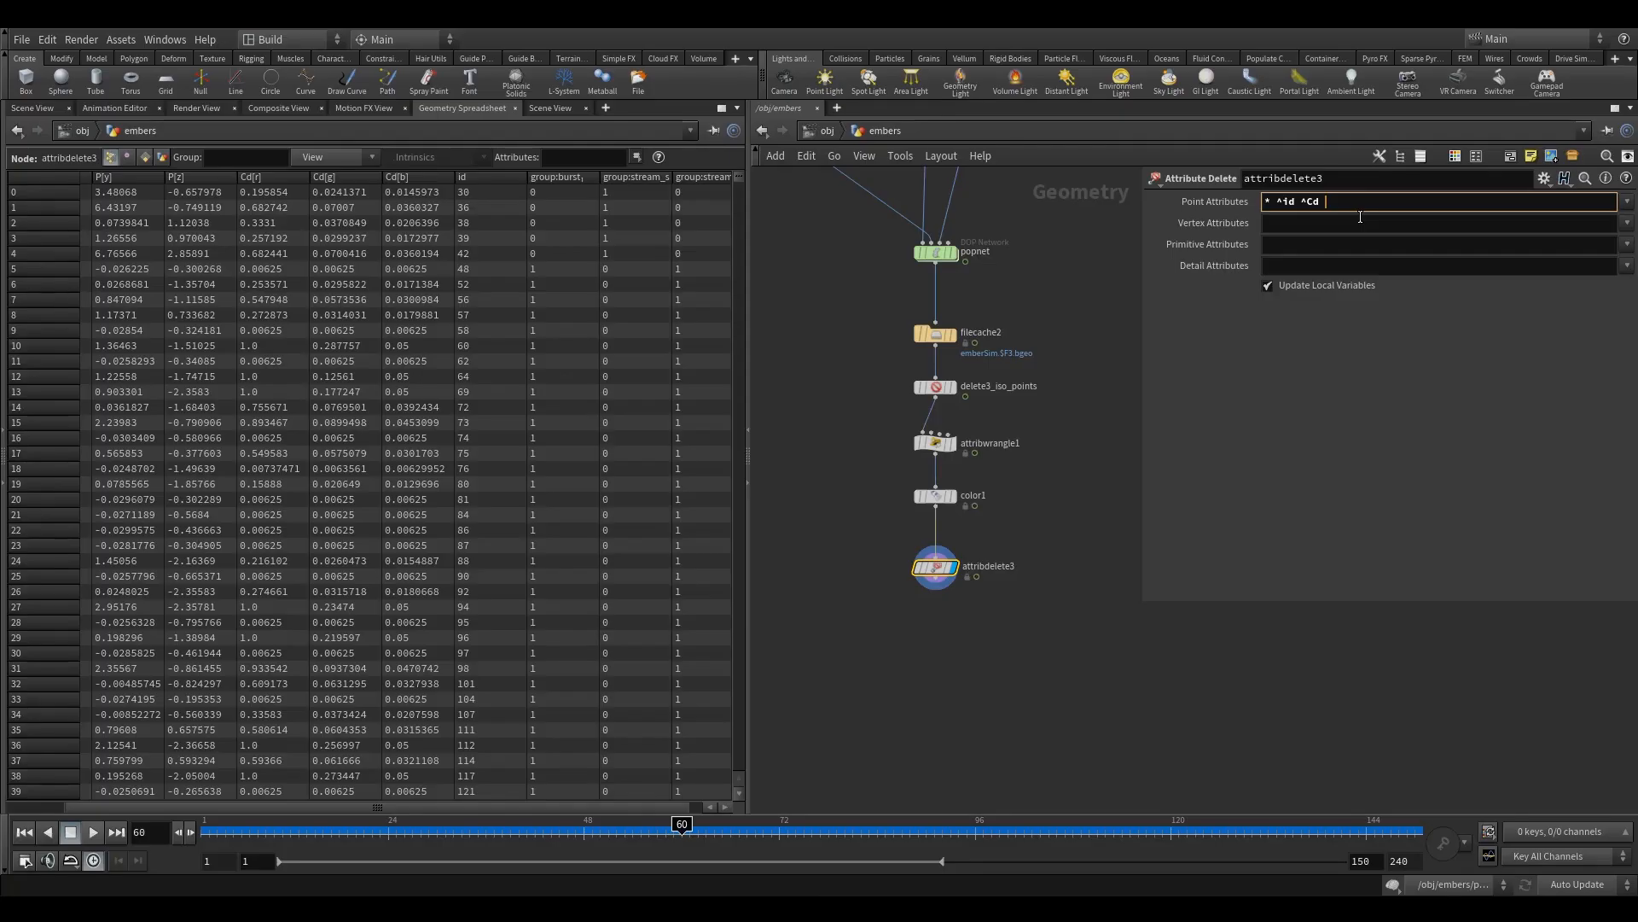
type("^speed")
key("Return")
left_click_drag(878, 535, 986, 623)
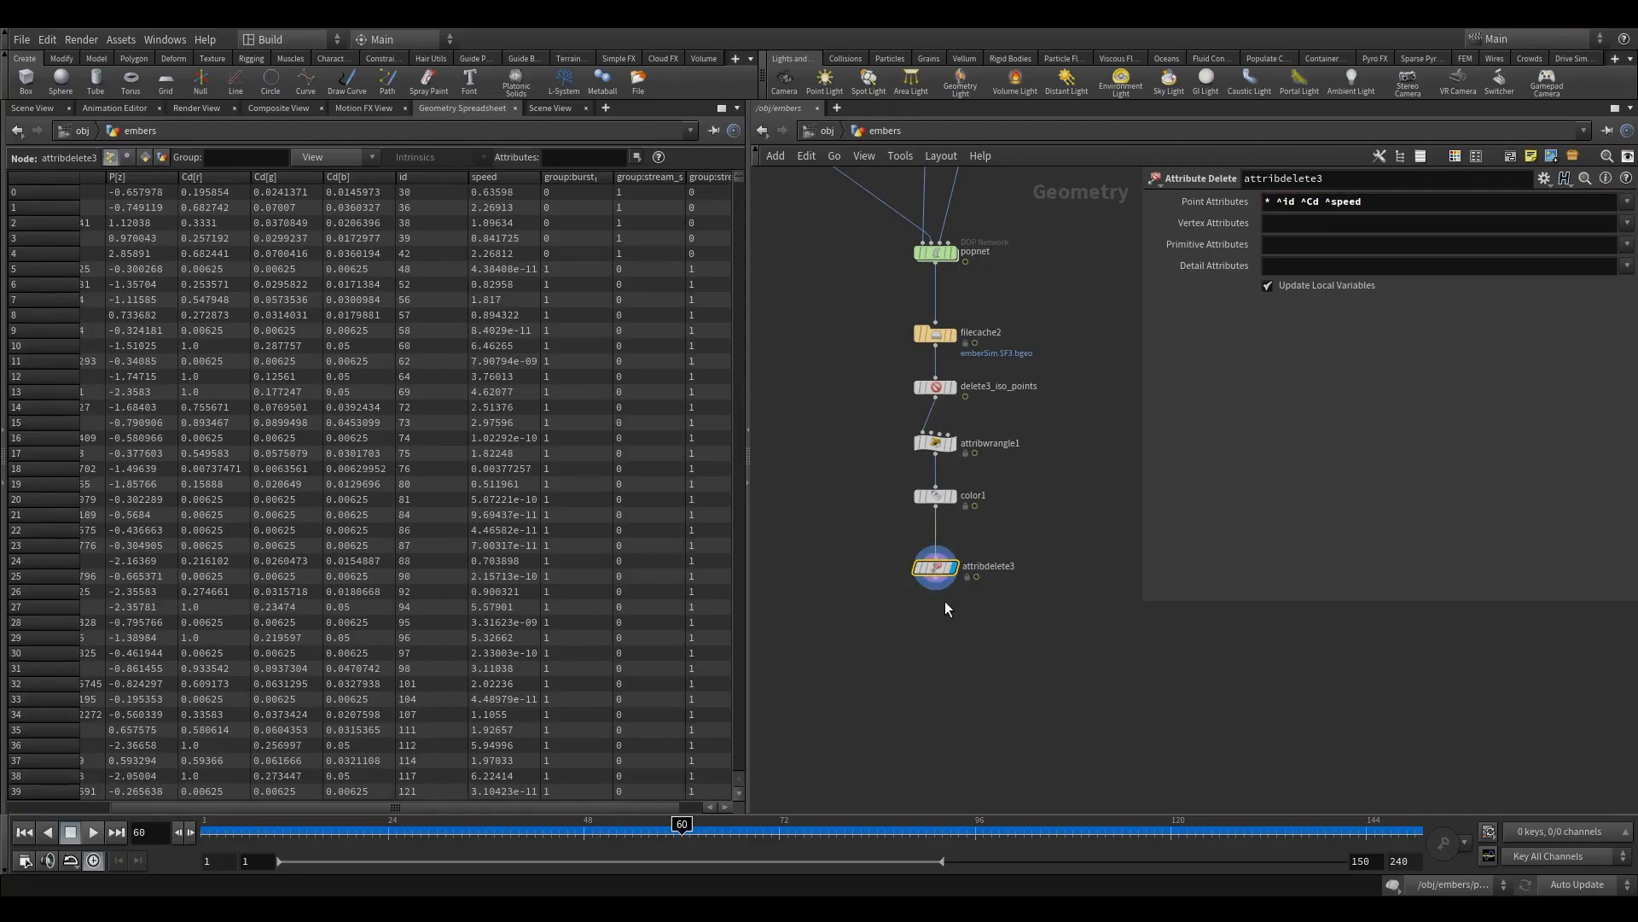
left_click_drag(937, 569, 936, 553)
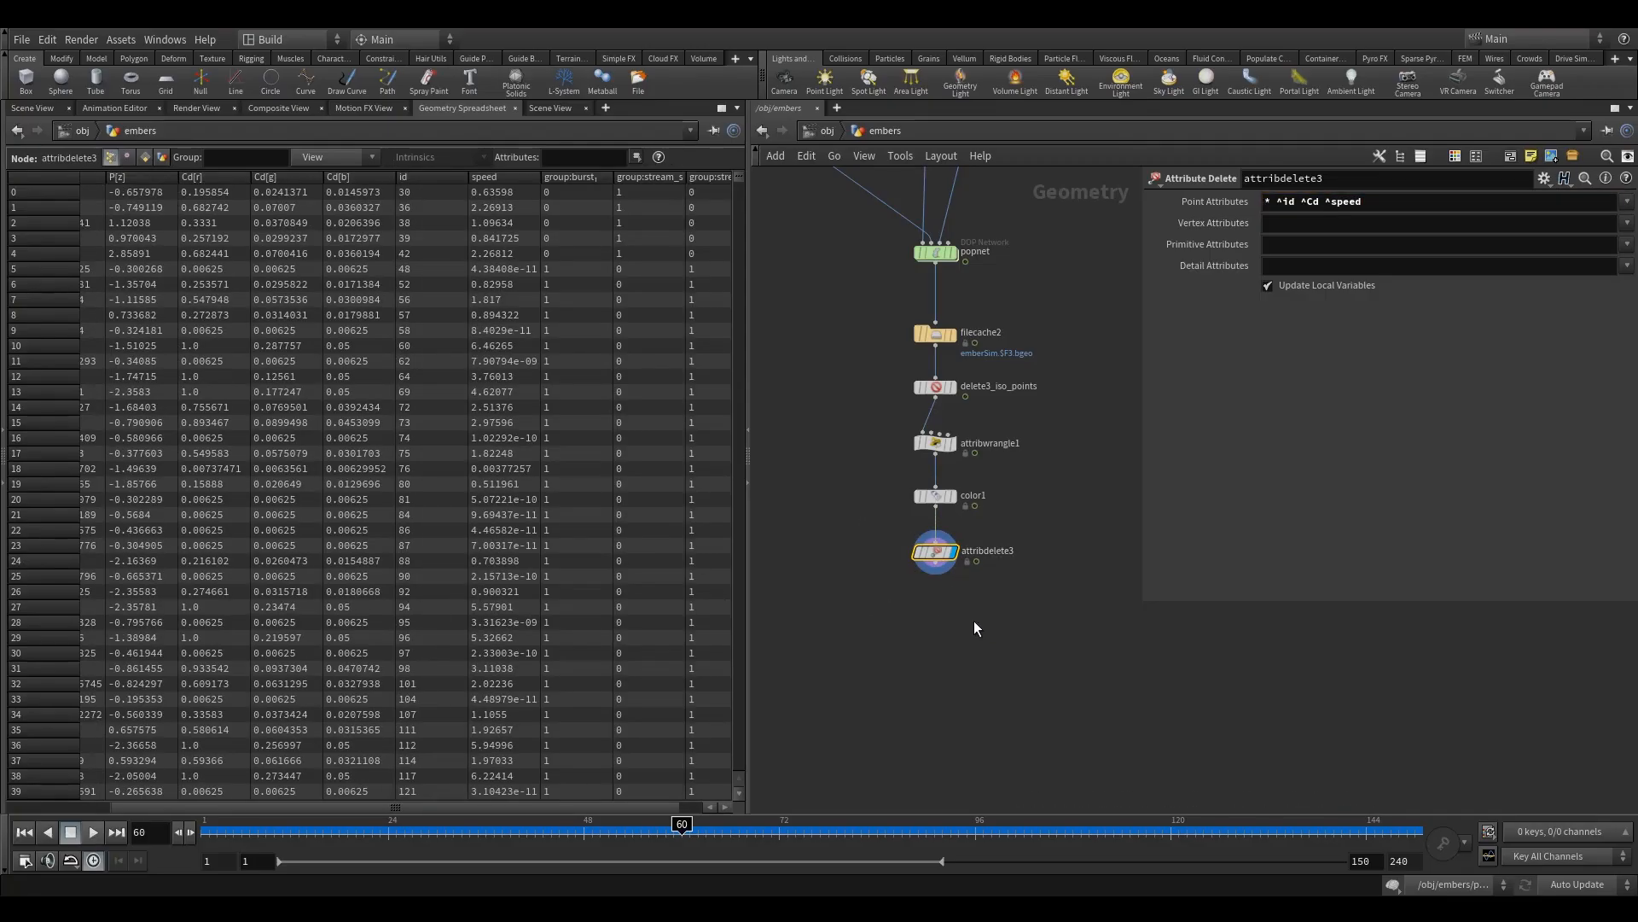
Add a Group Delete node wired below the Attribute Delete node and display it
middle_click_drag(975, 621, 967, 555)
scroll(942, 576, "up", 1)
key("Tab")
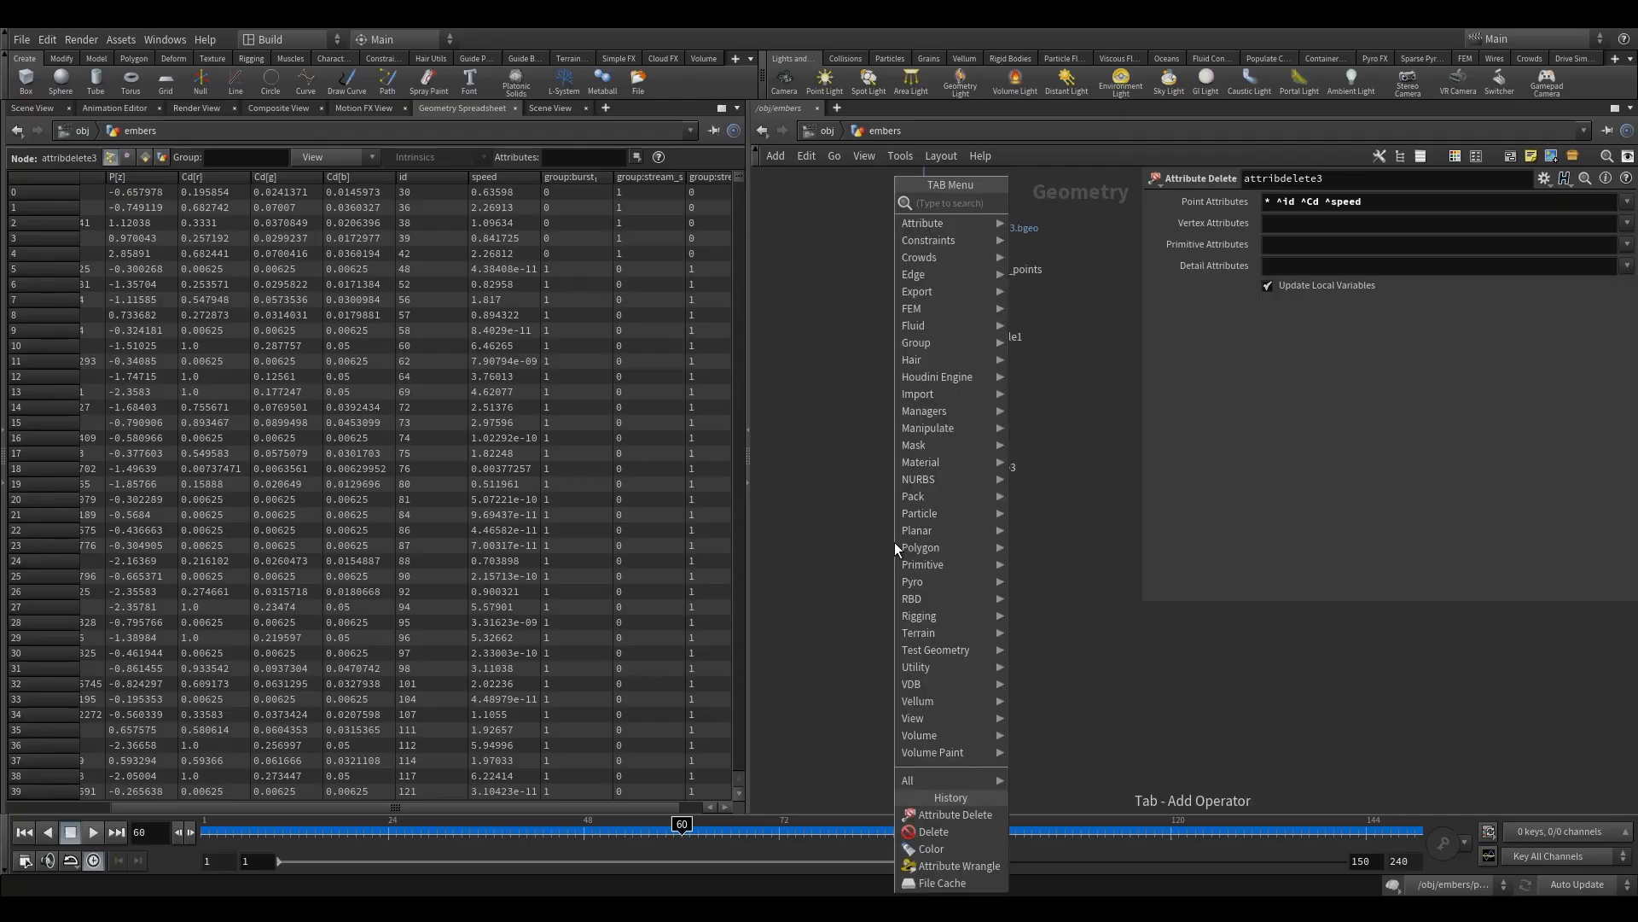
type("grou")
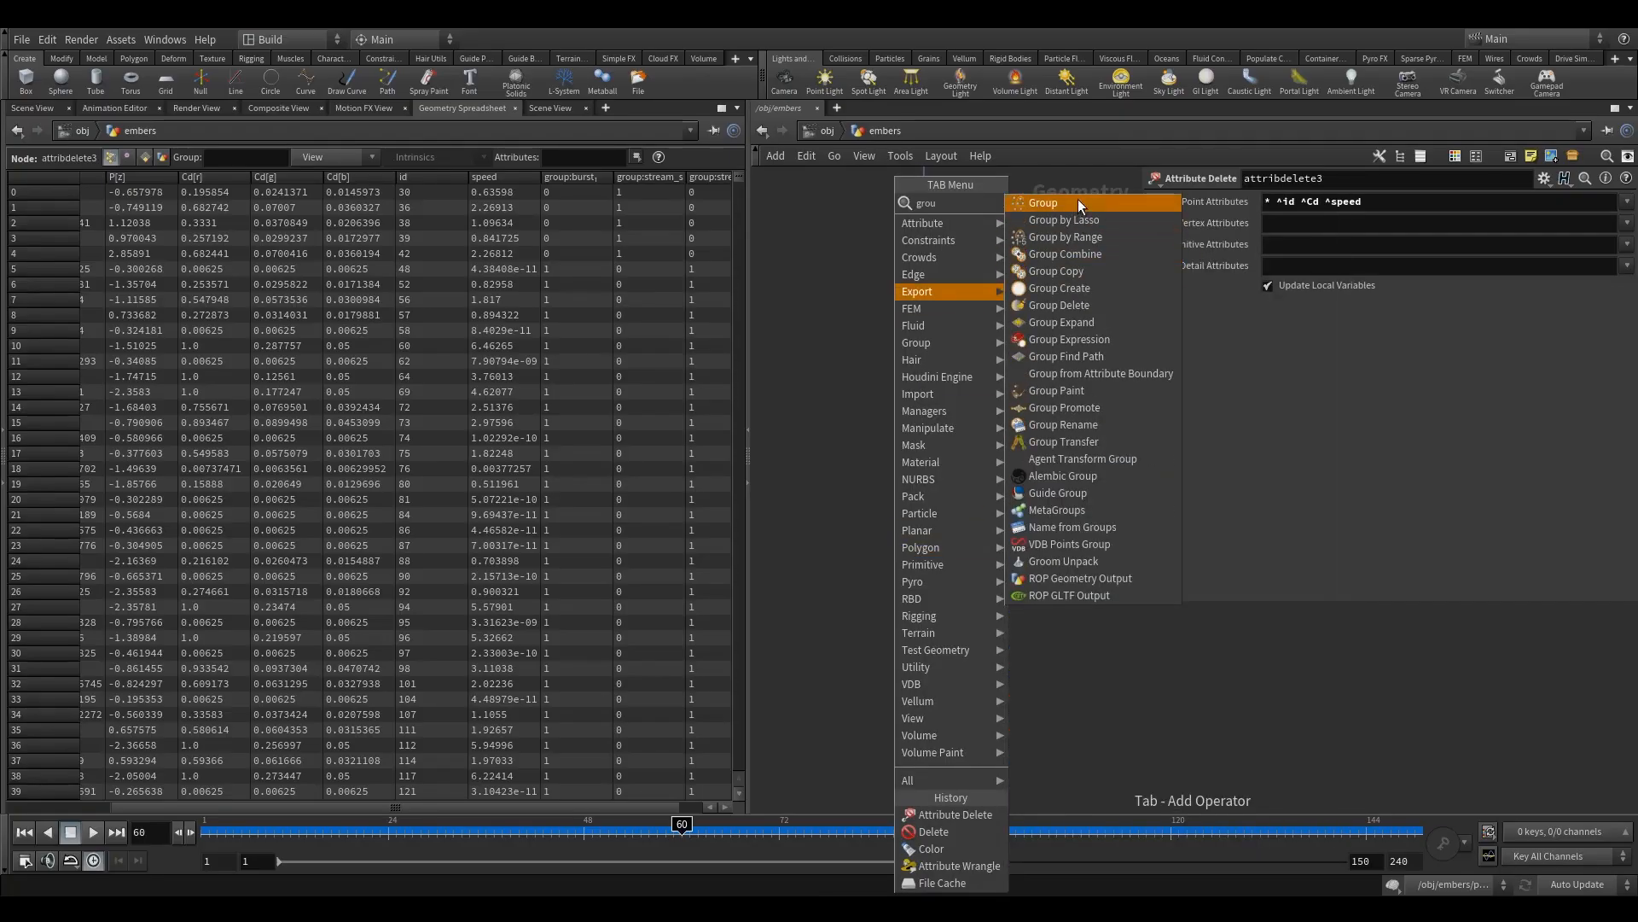
left_click(1097, 305)
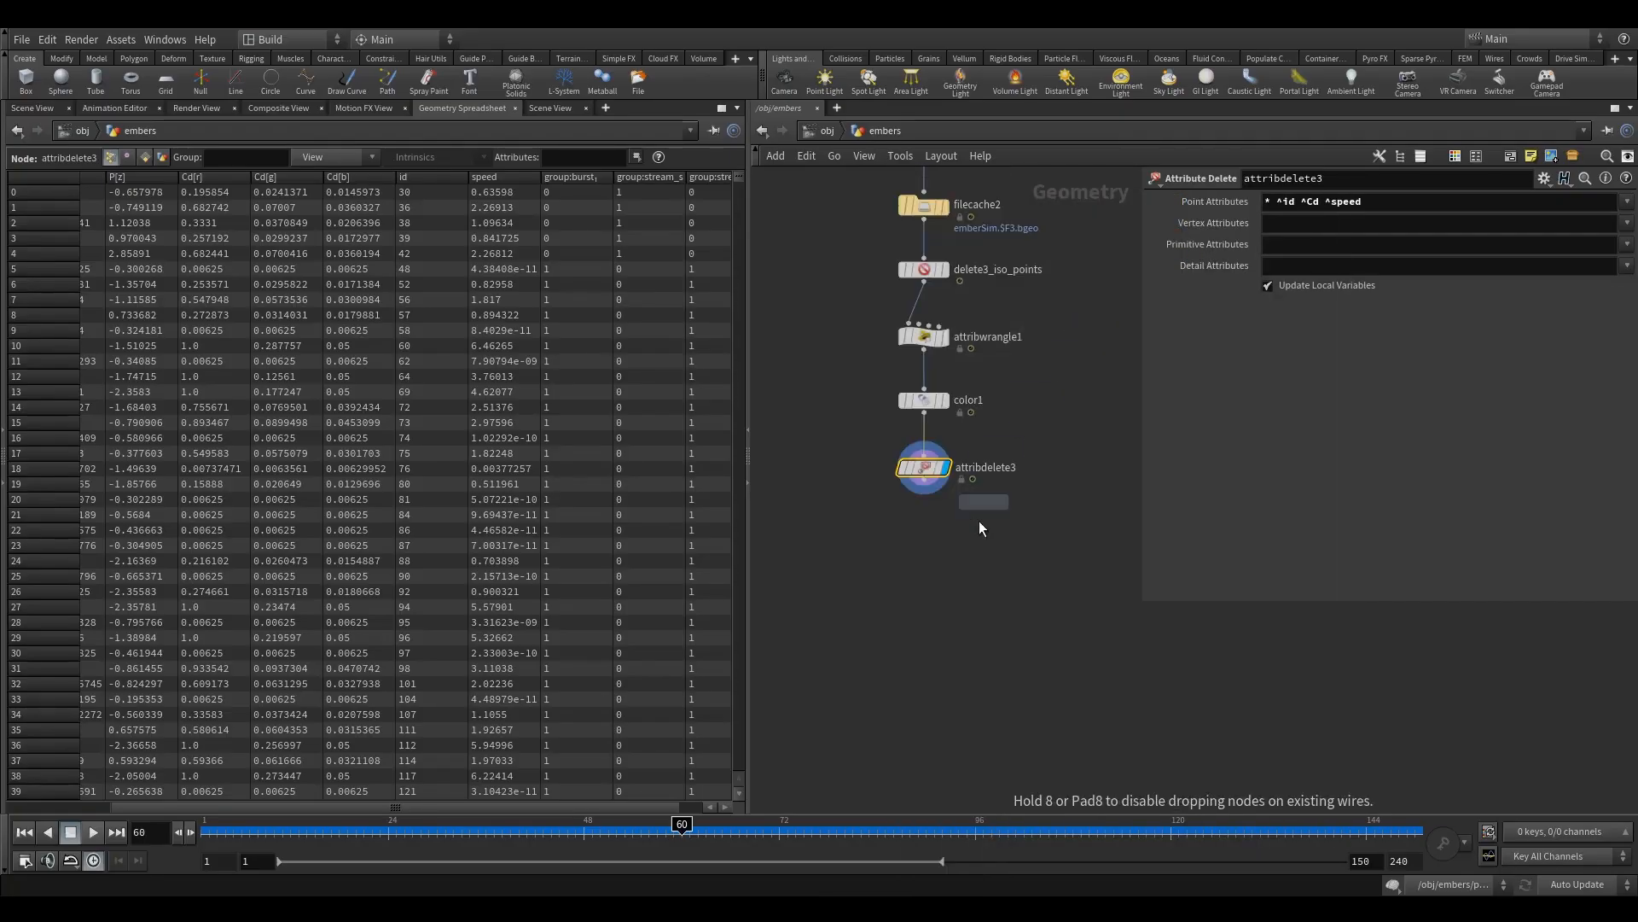
left_click(924, 560)
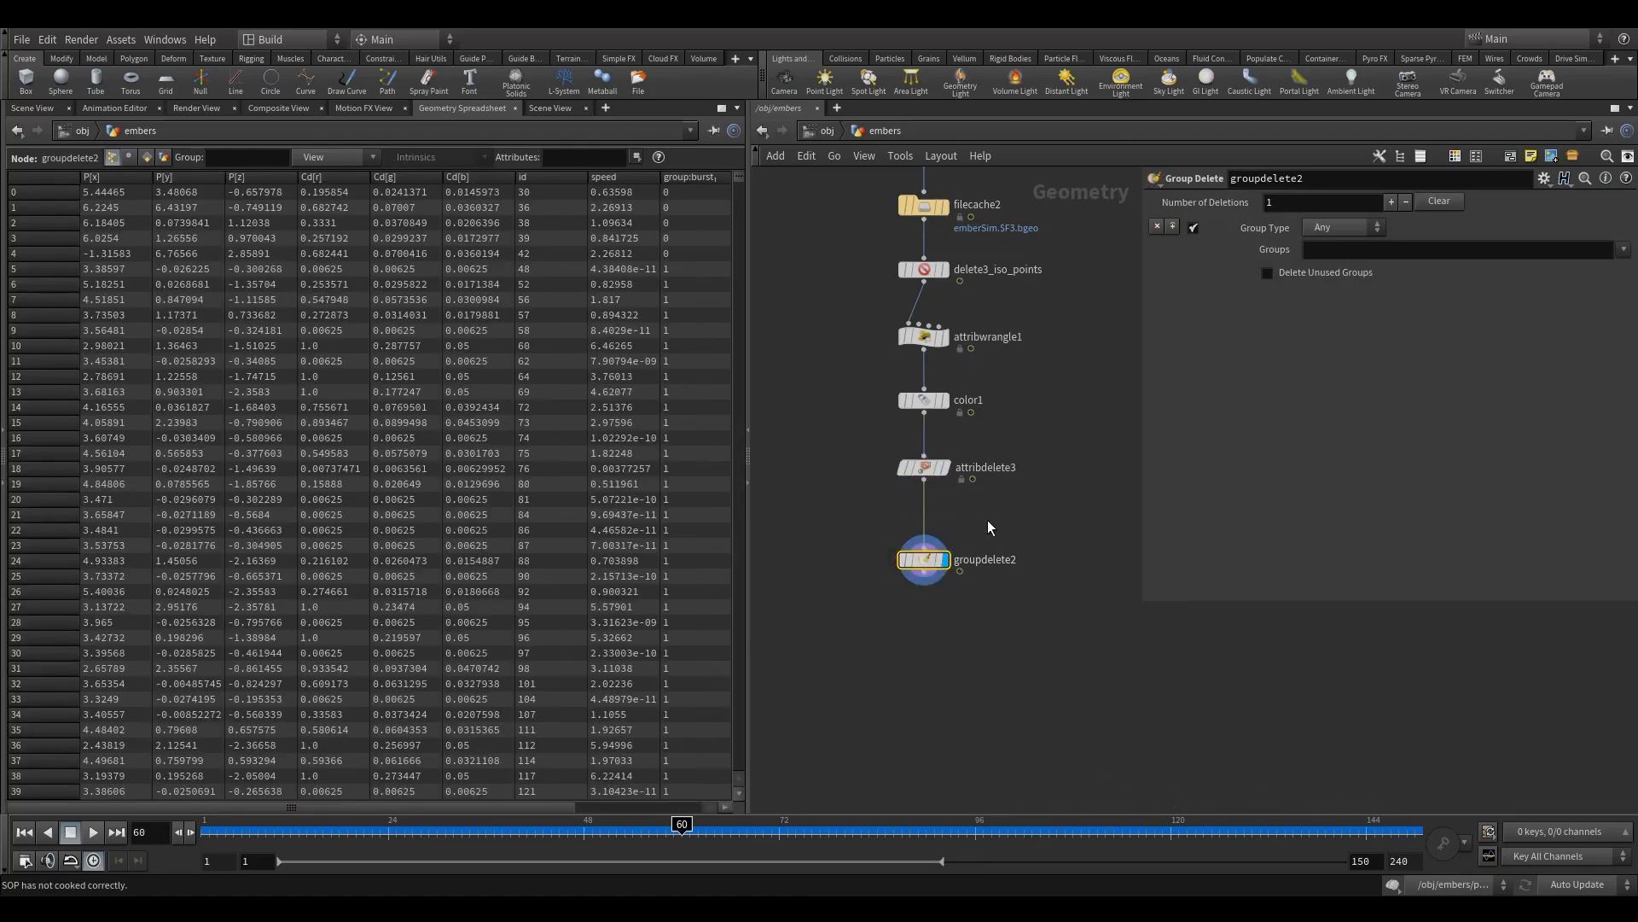
Set the Group Delete node's groups to * so that every group is removed
left_click(1529, 253)
type("*")
key("Return")
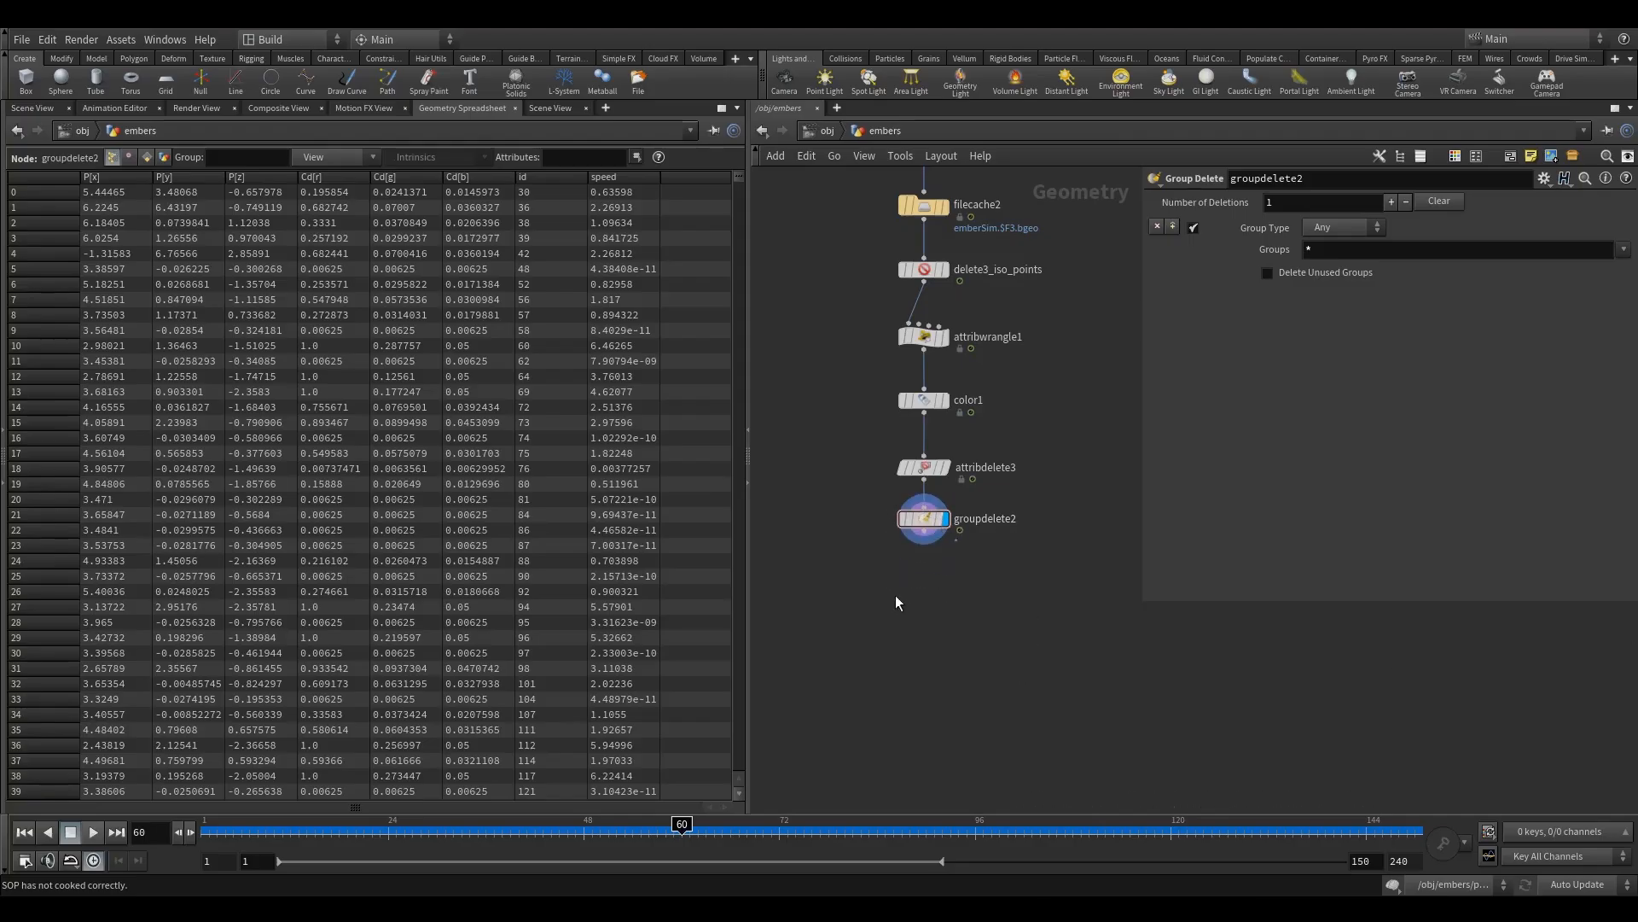
Add a Time Blend node wired below the Group Delete node and display it
key("Tab")
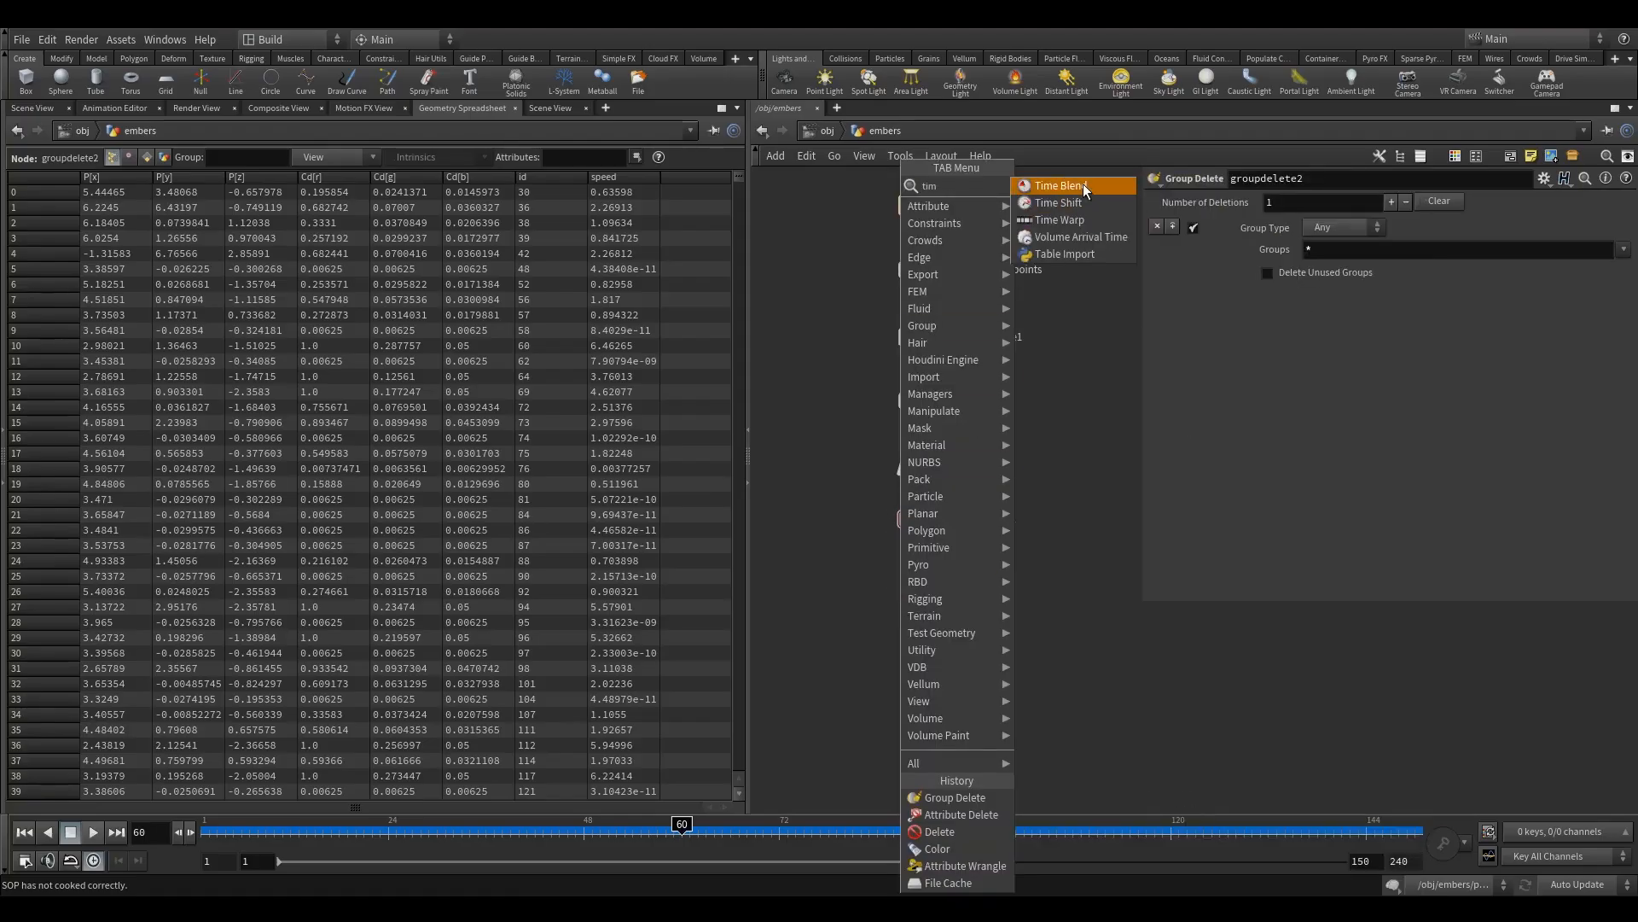
left_click(1082, 185)
left_click(936, 601)
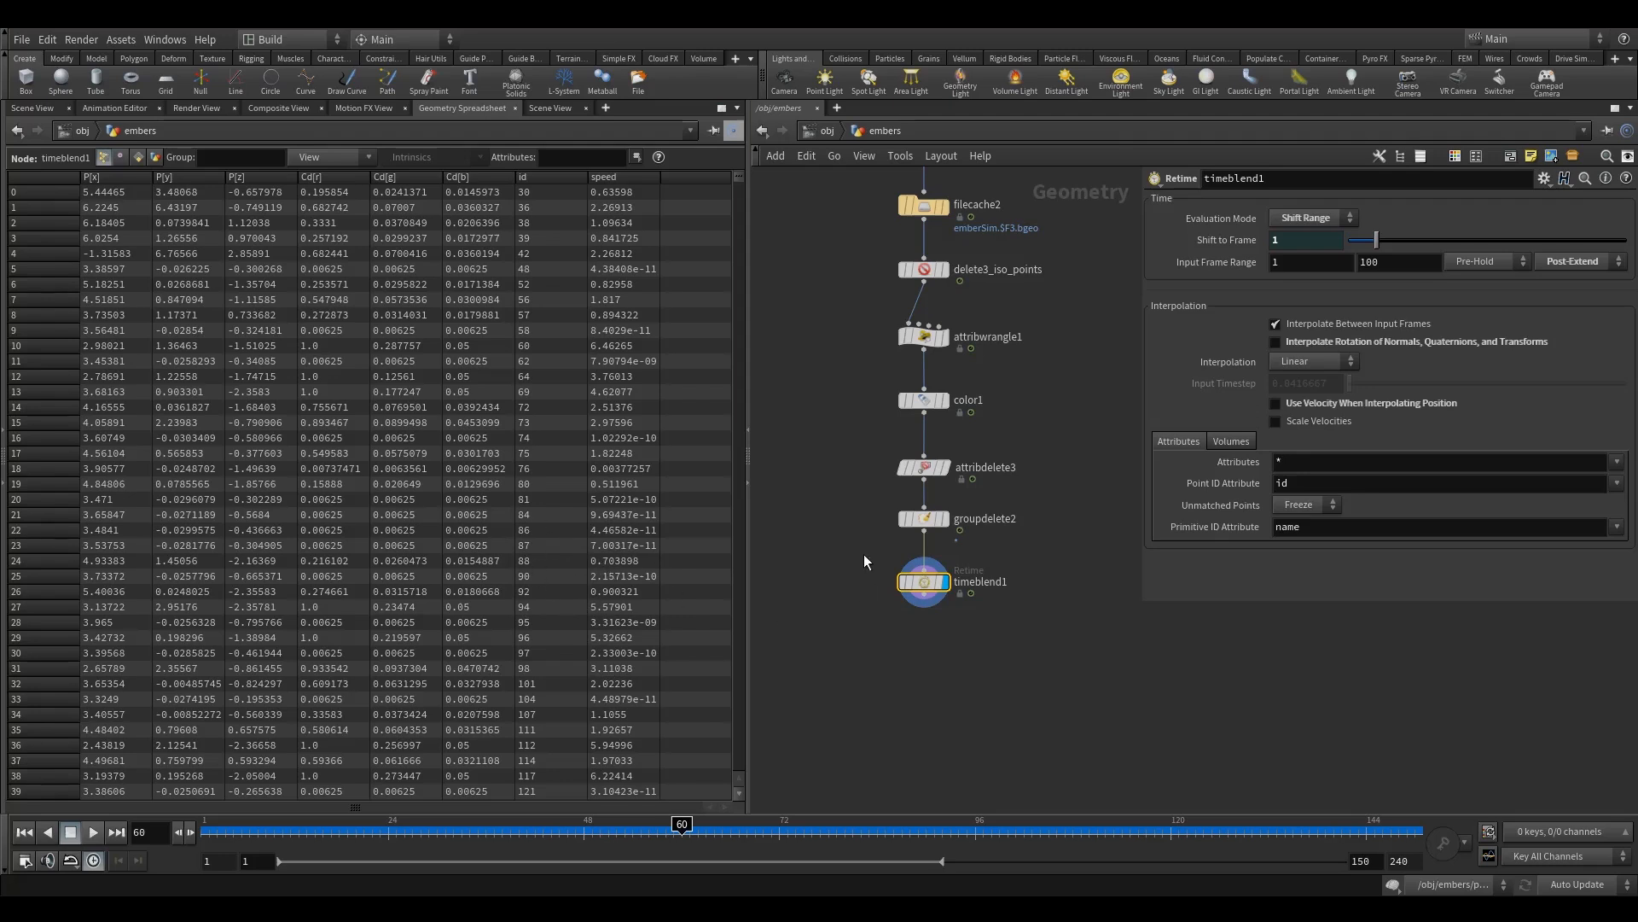
middle_click_drag(1023, 678, 1005, 599)
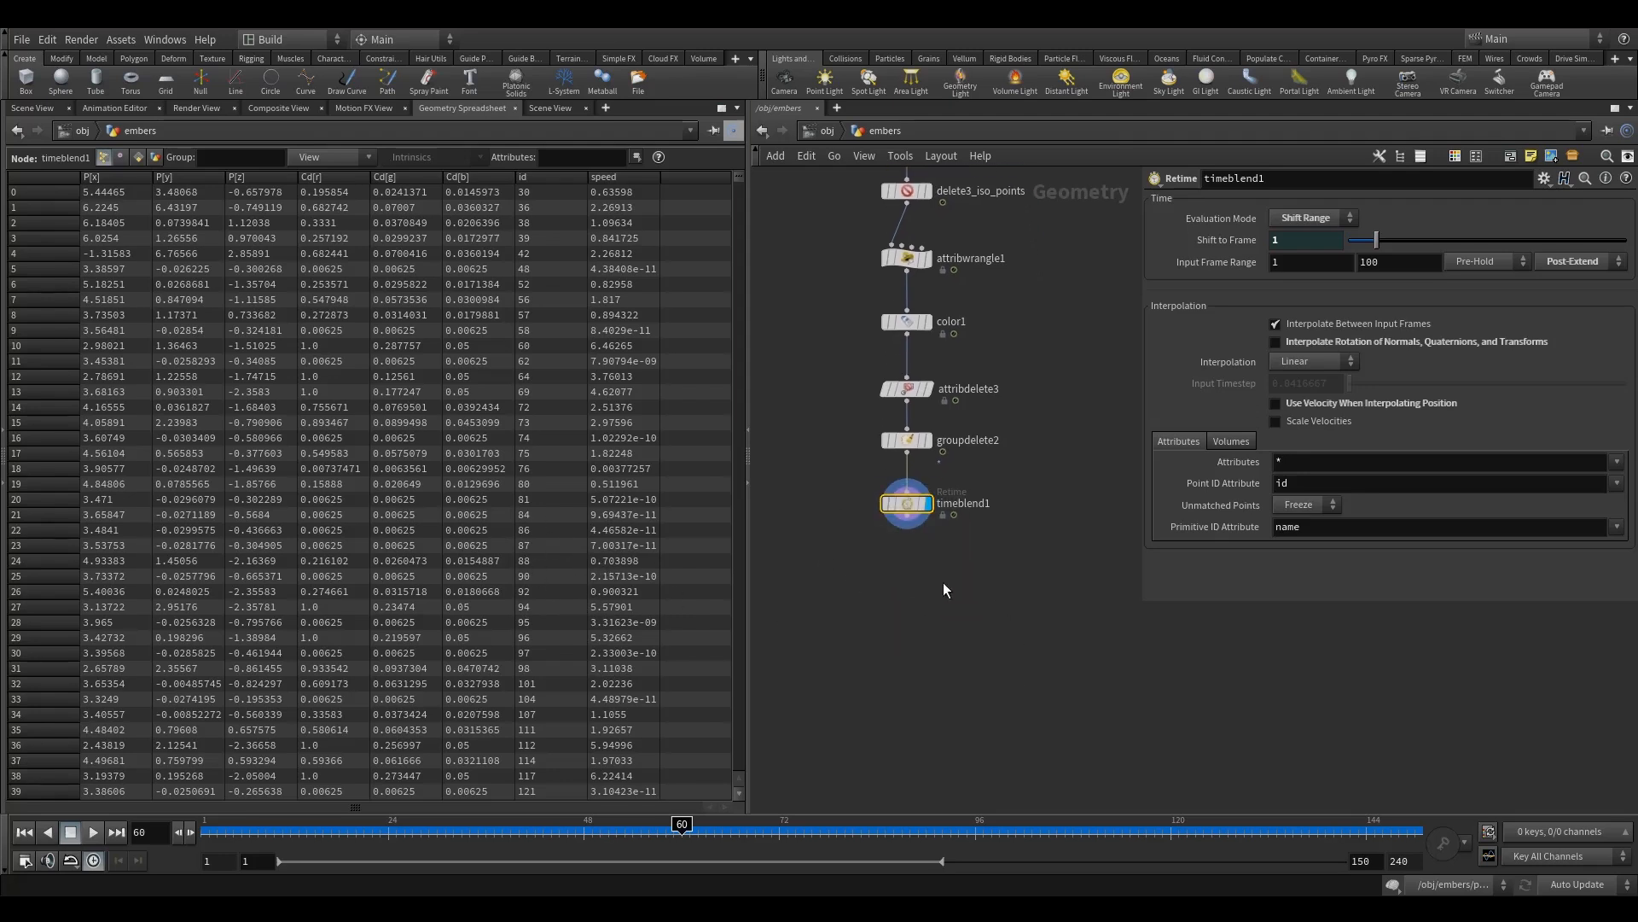
Return to the scene view and add an Attribute Randomize node wired below the Time Blend node
left_click(32, 107)
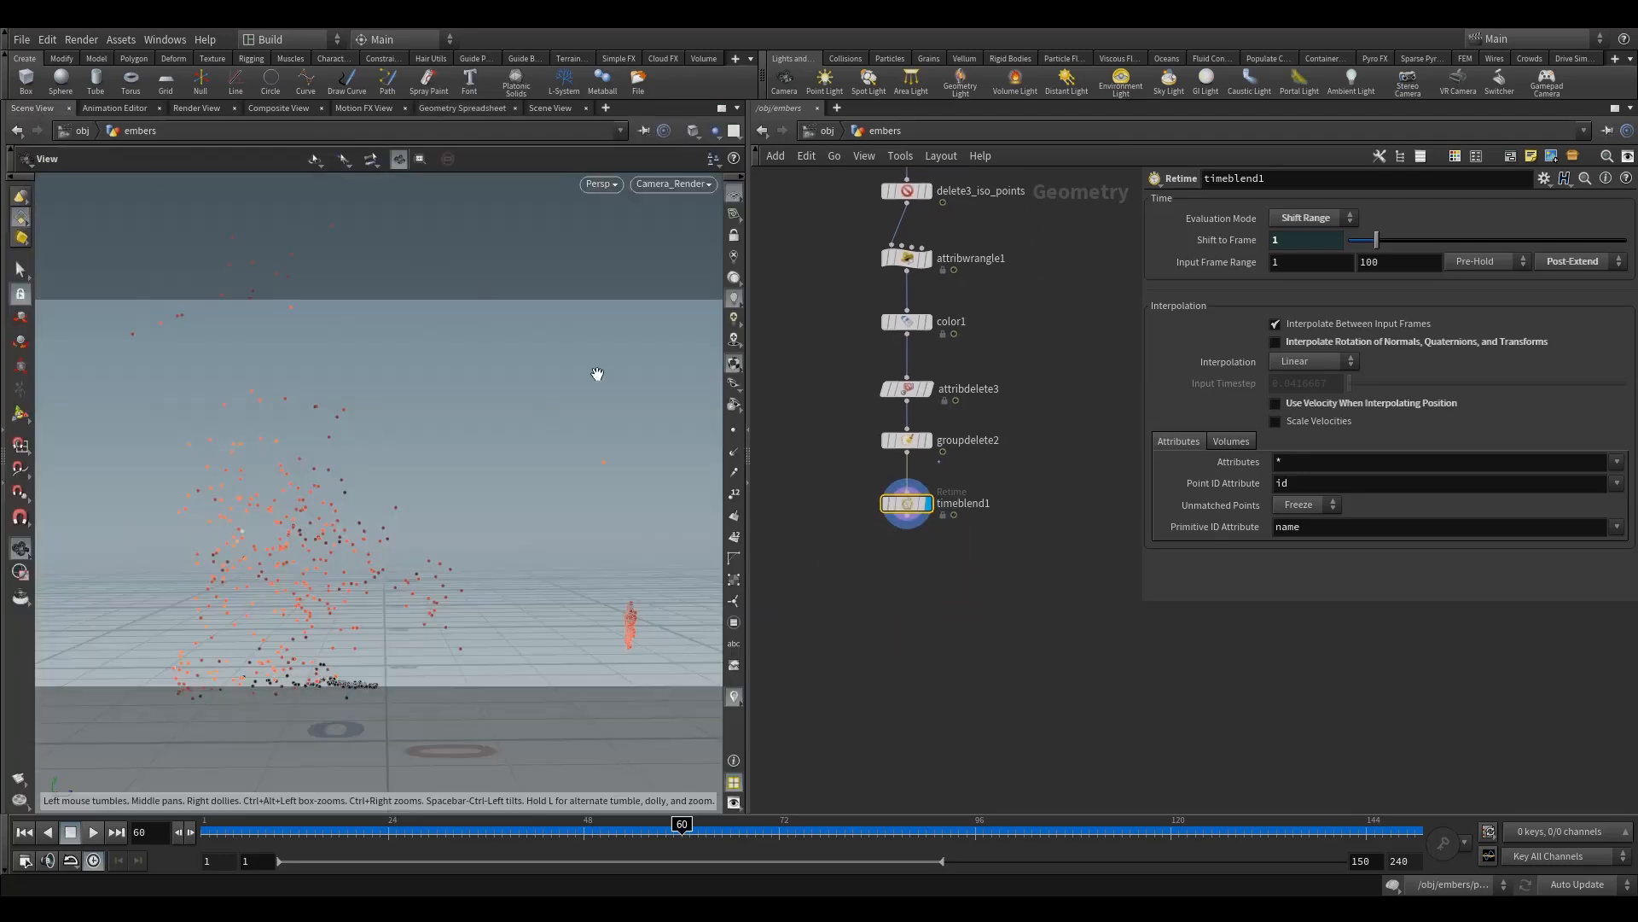
left_click(462, 108)
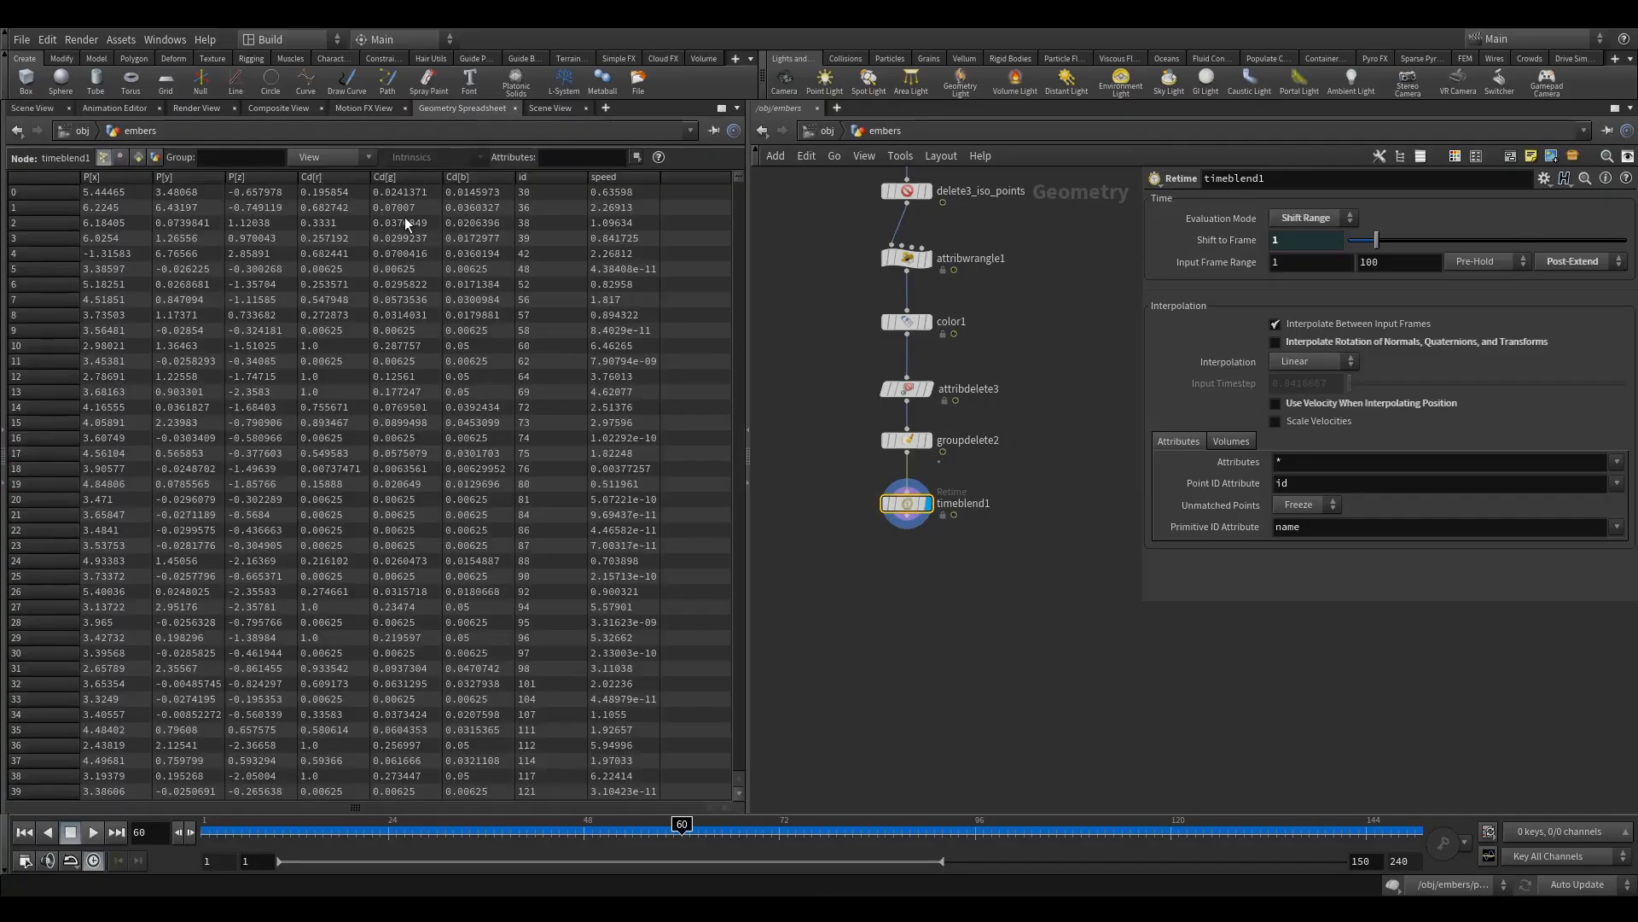
left_click(42, 109)
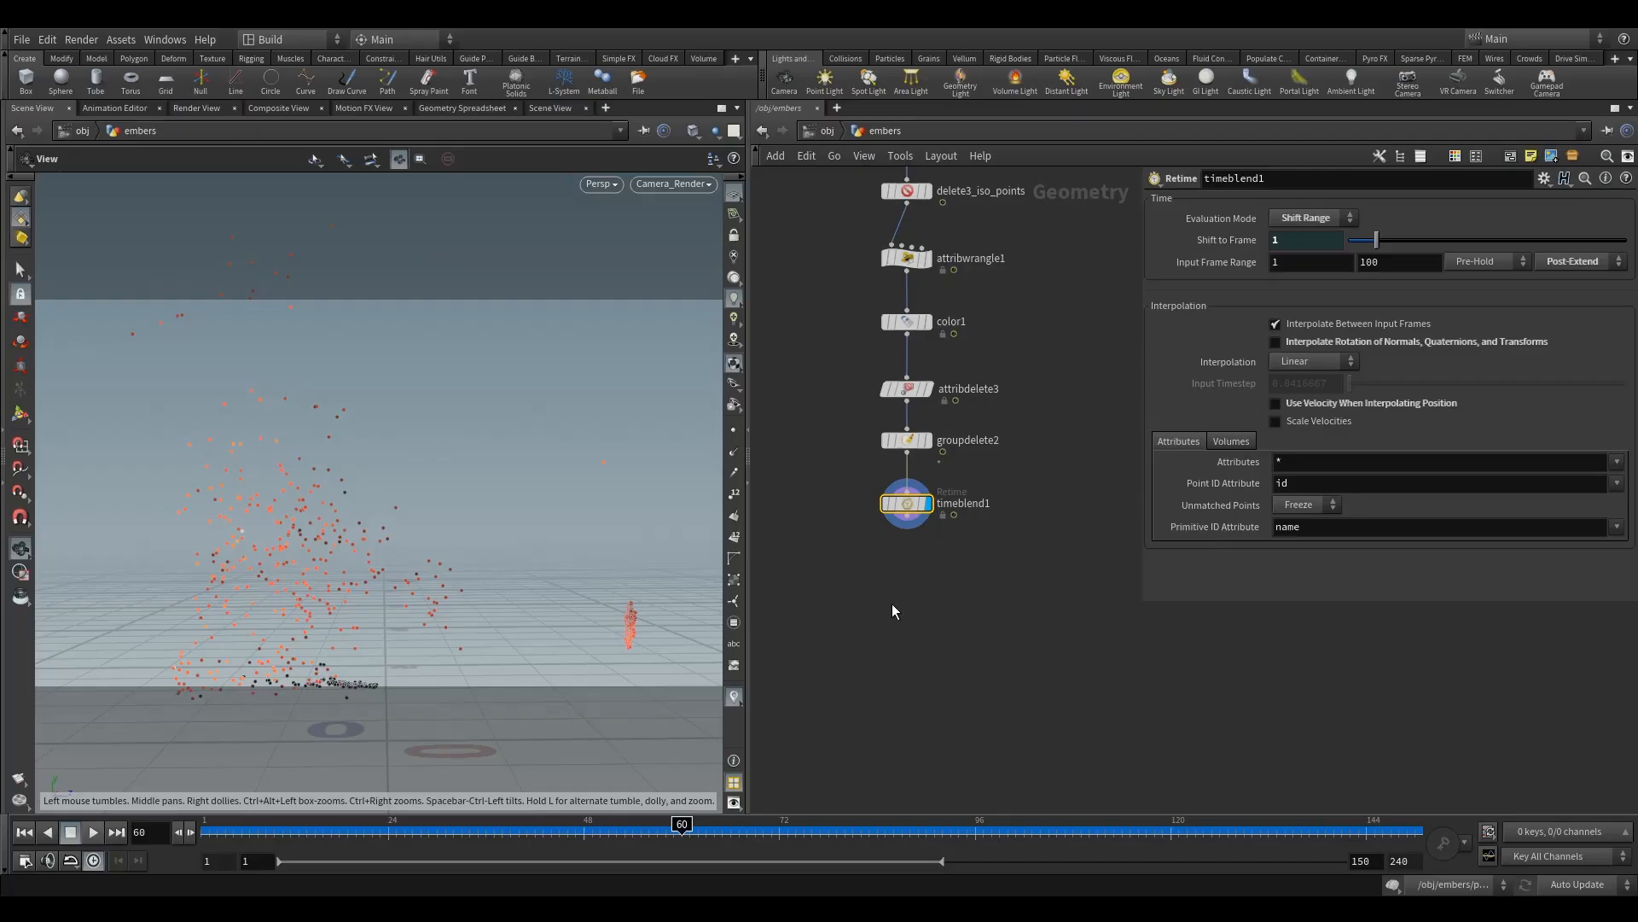
key("Tab")
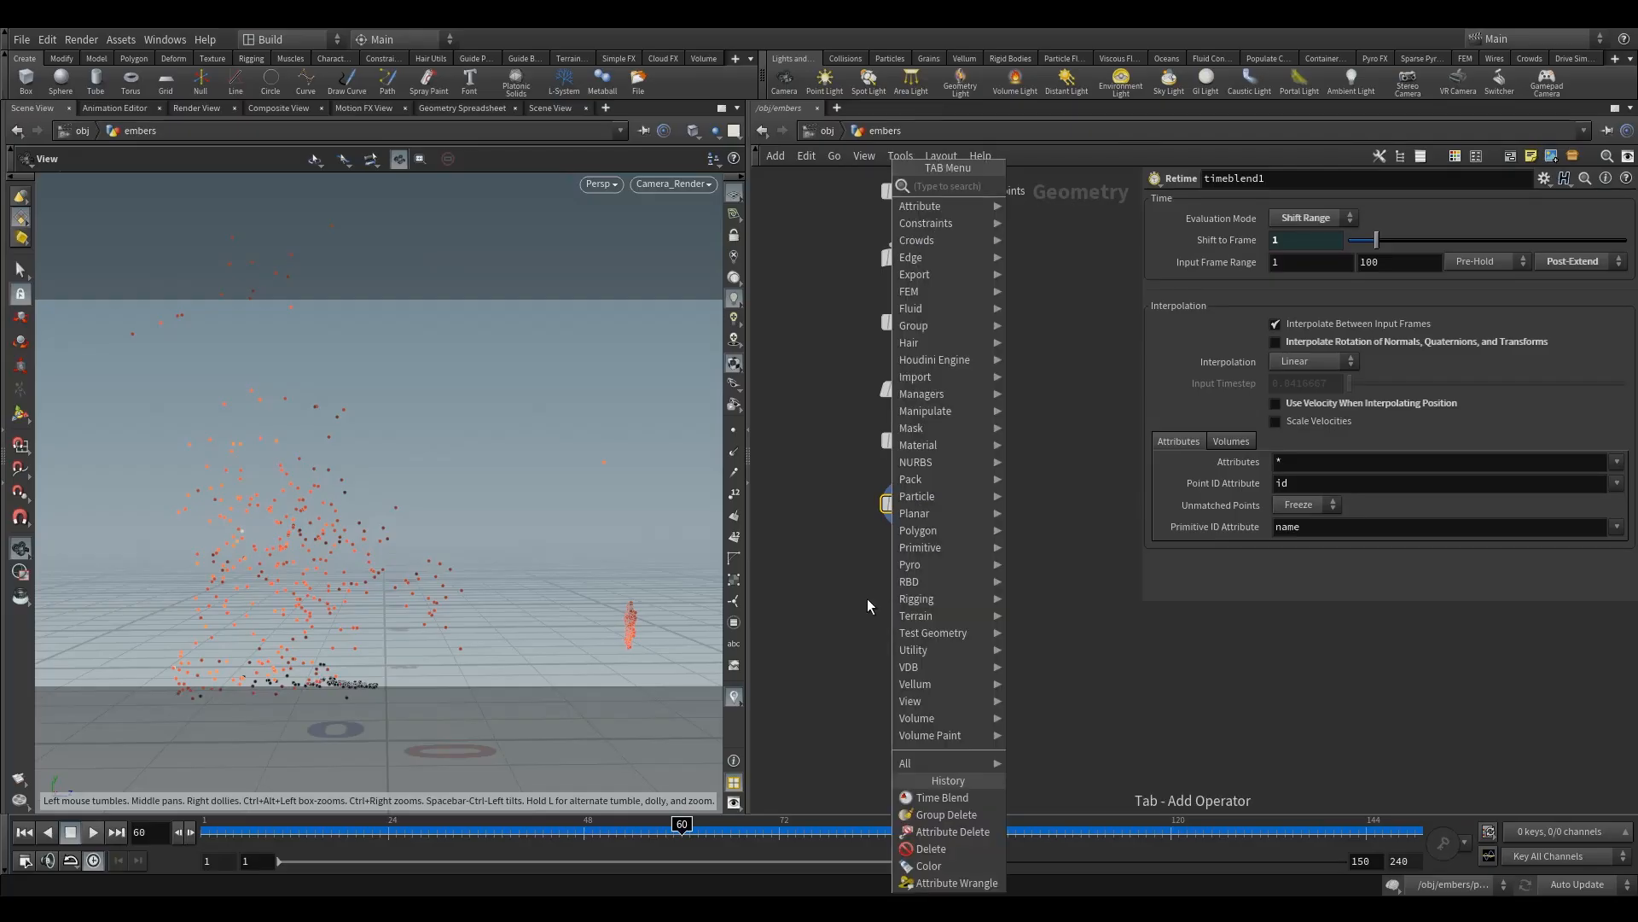
type("ar")
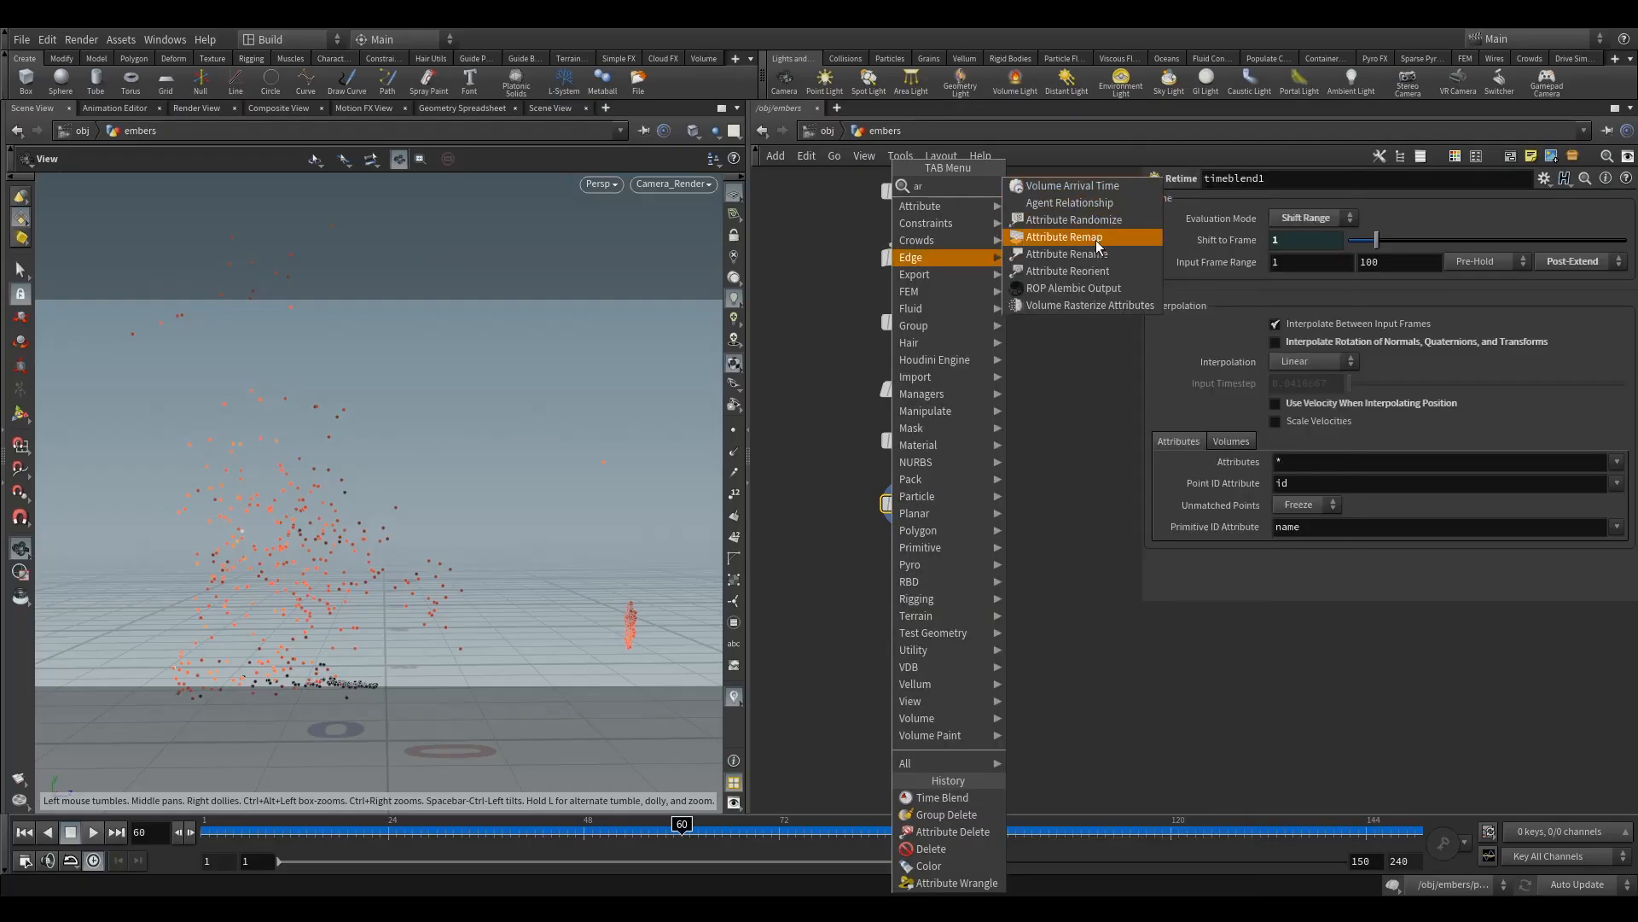
left_click(1098, 219)
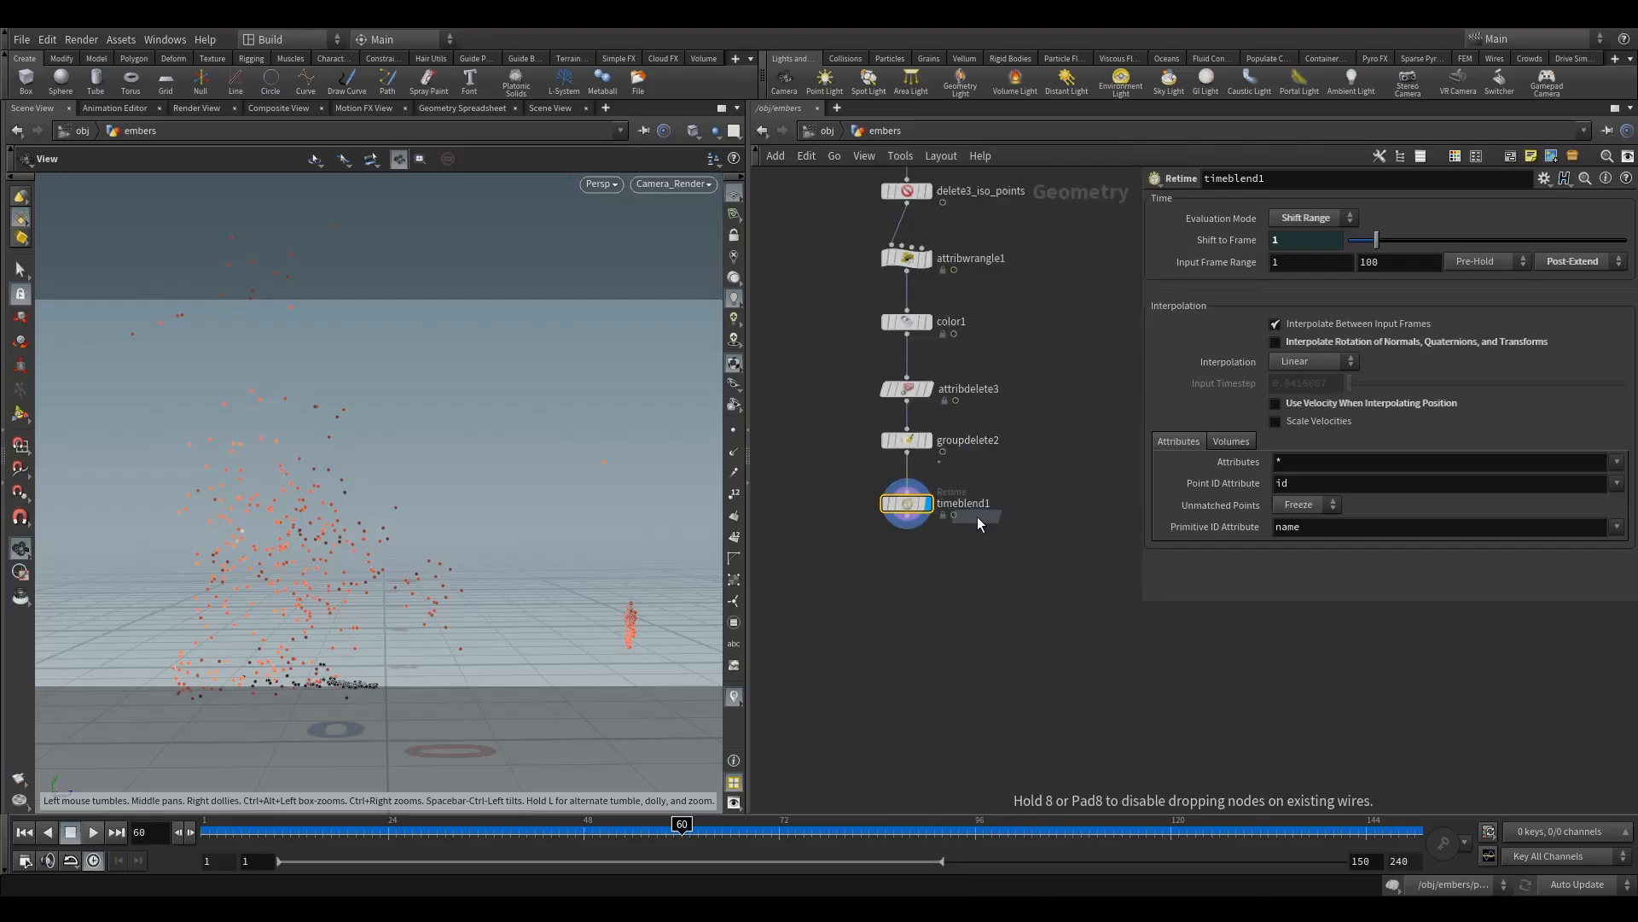
left_click(910, 587)
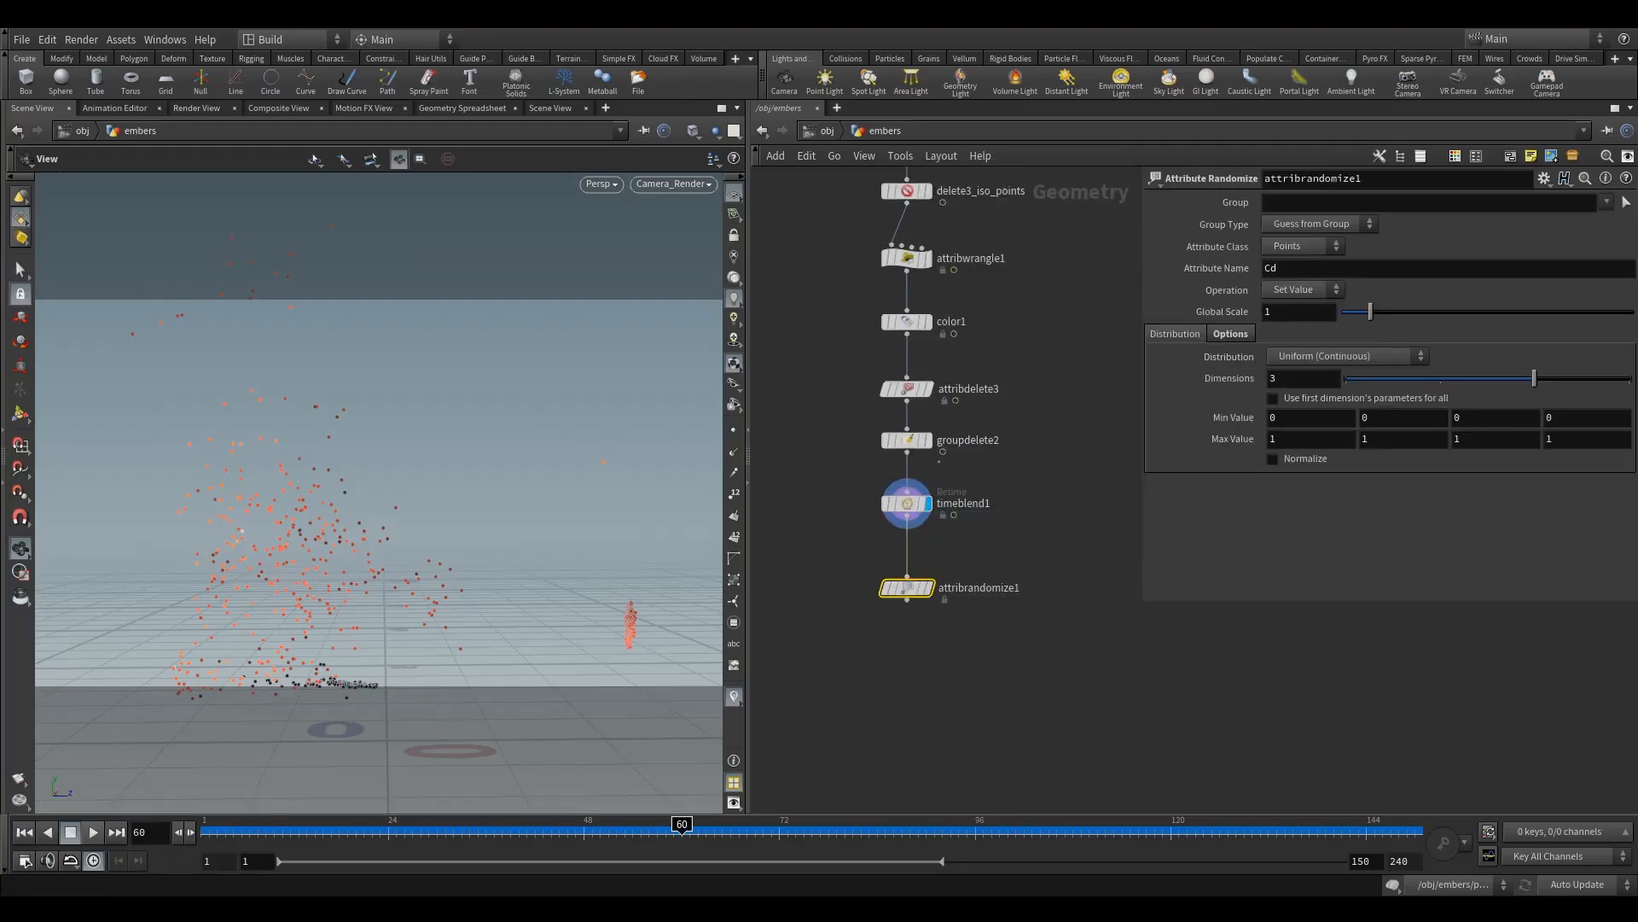
Set the Attribute Randomize node's attribute name to pscale and display the node
left_click(1338, 265)
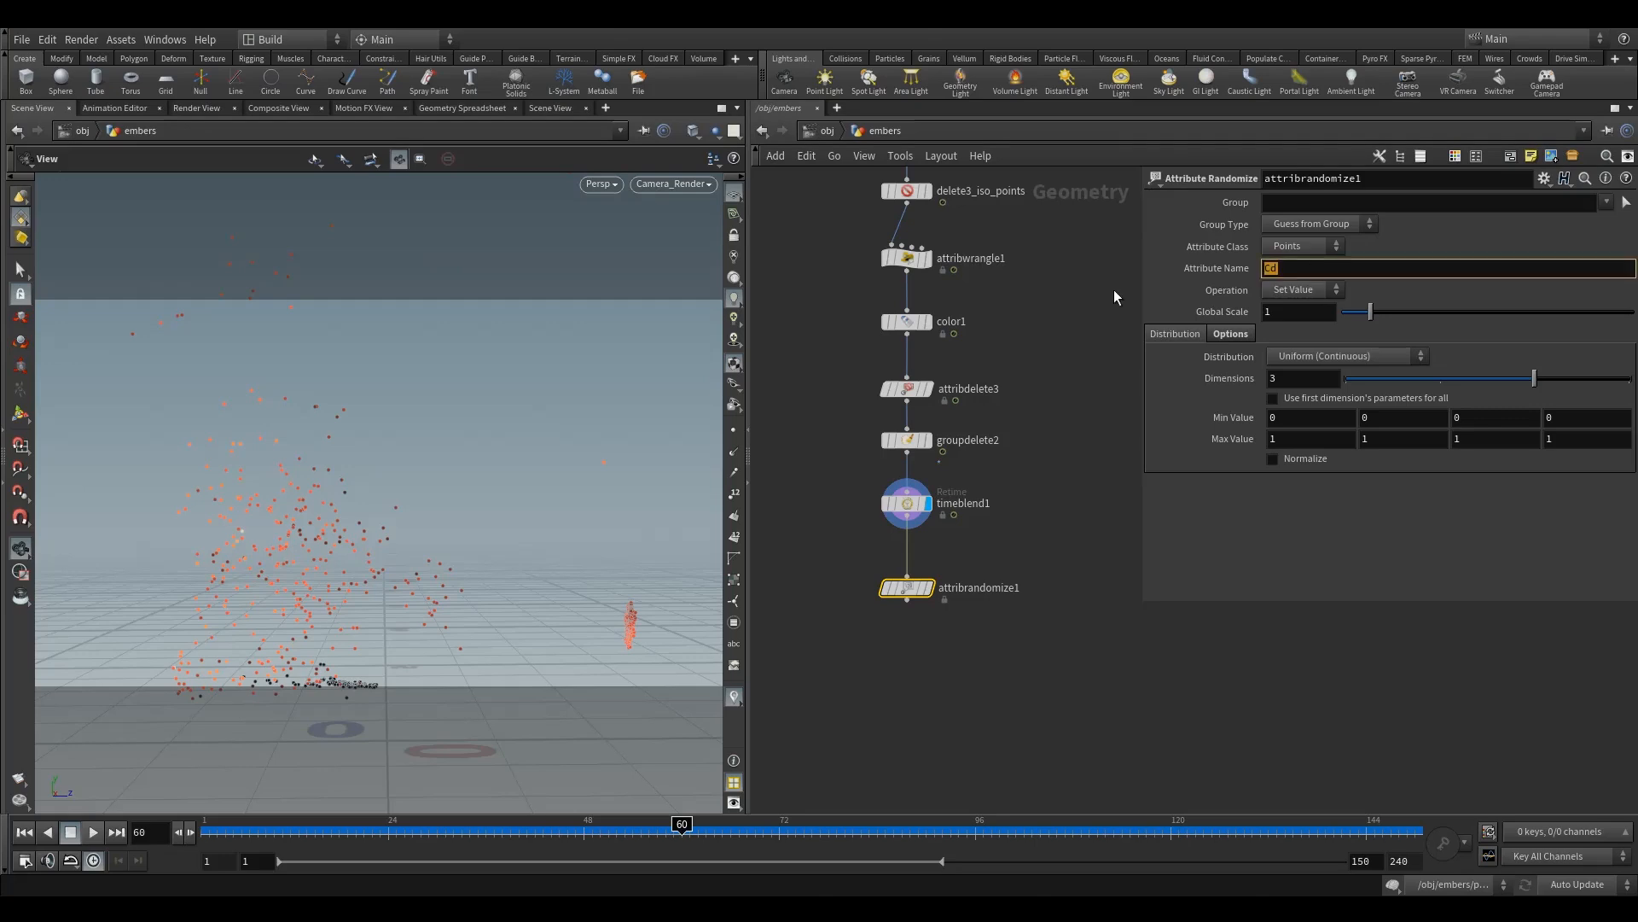
type("pscale")
left_click(927, 588)
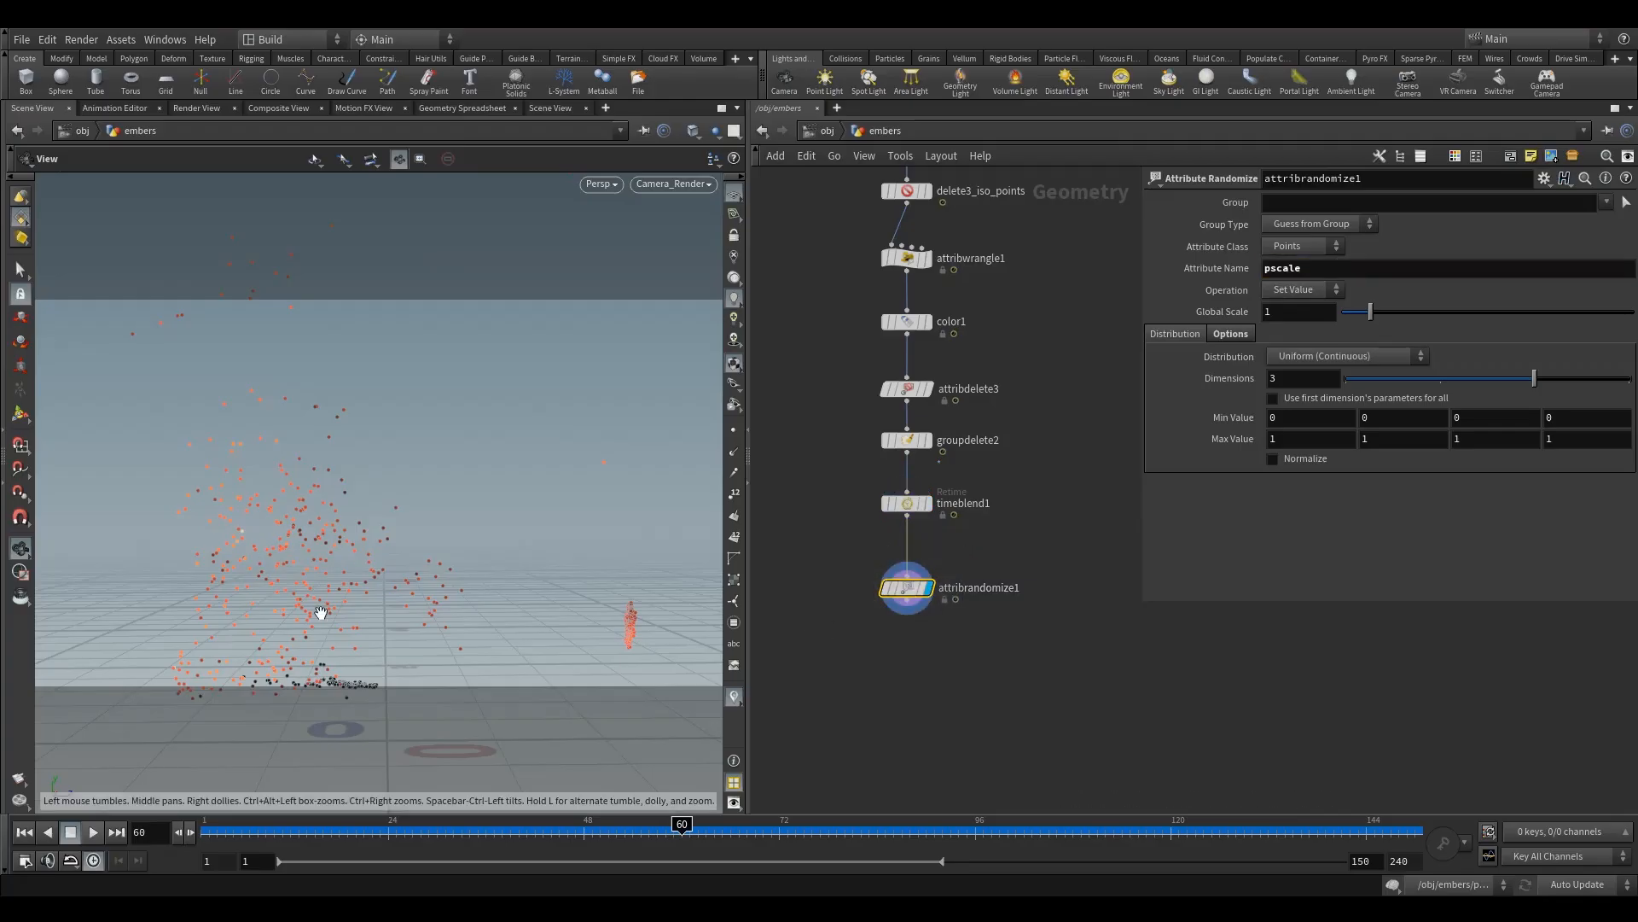
Add a Copy to Points node below and wire the Attribute Randomize output into its target points input
middle_click_drag(944, 632, 930, 547)
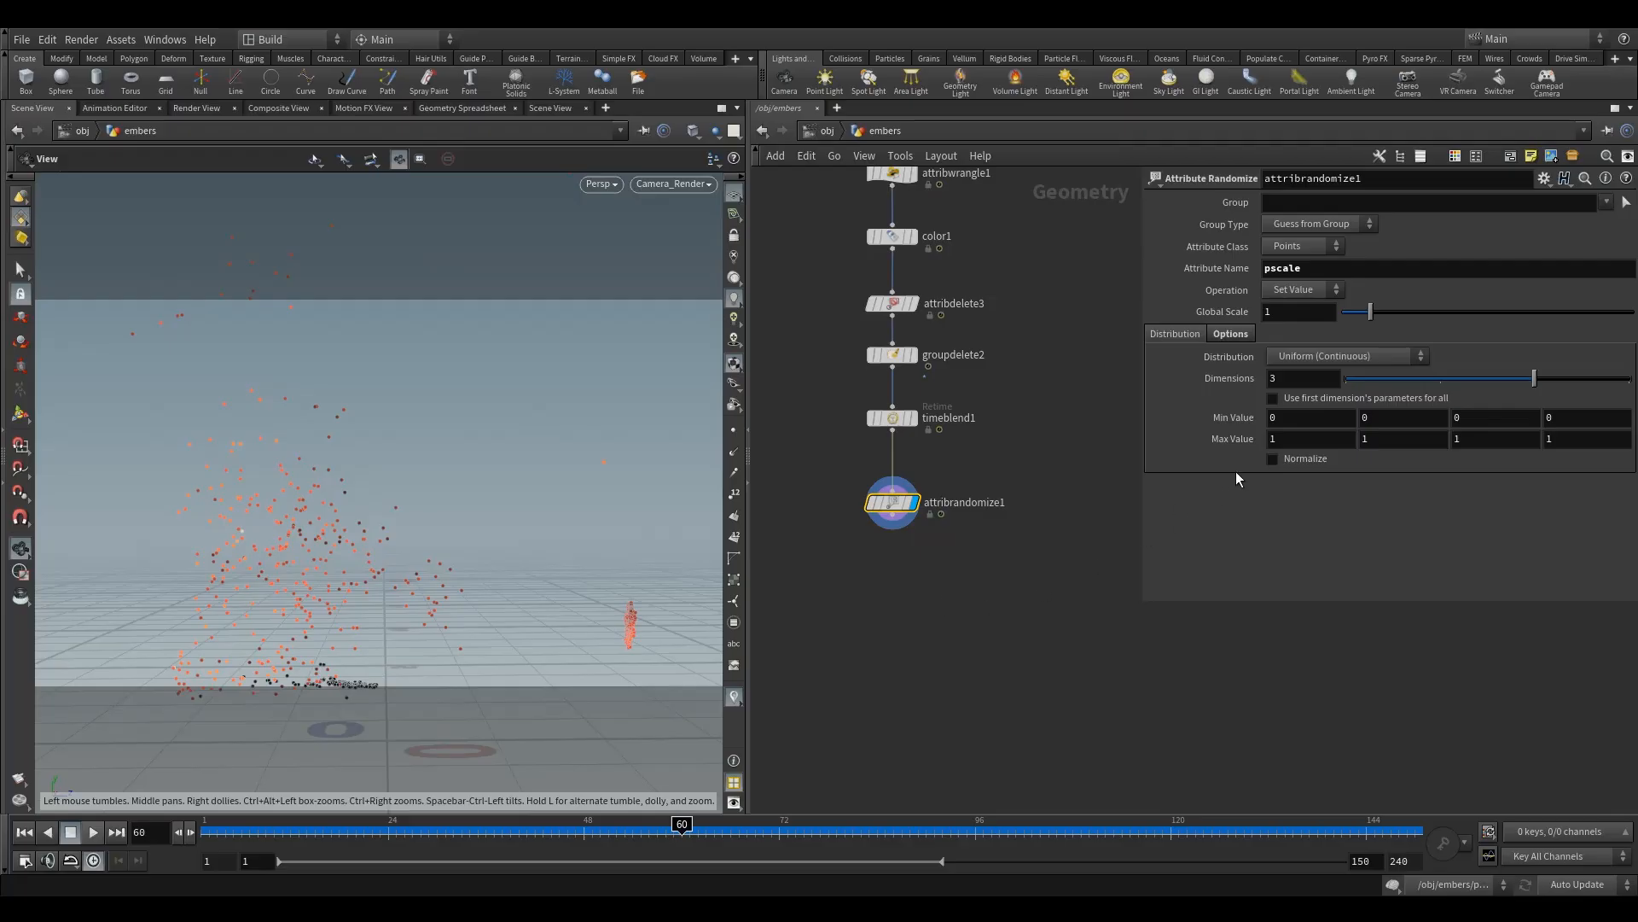
key("Tab")
type("cop")
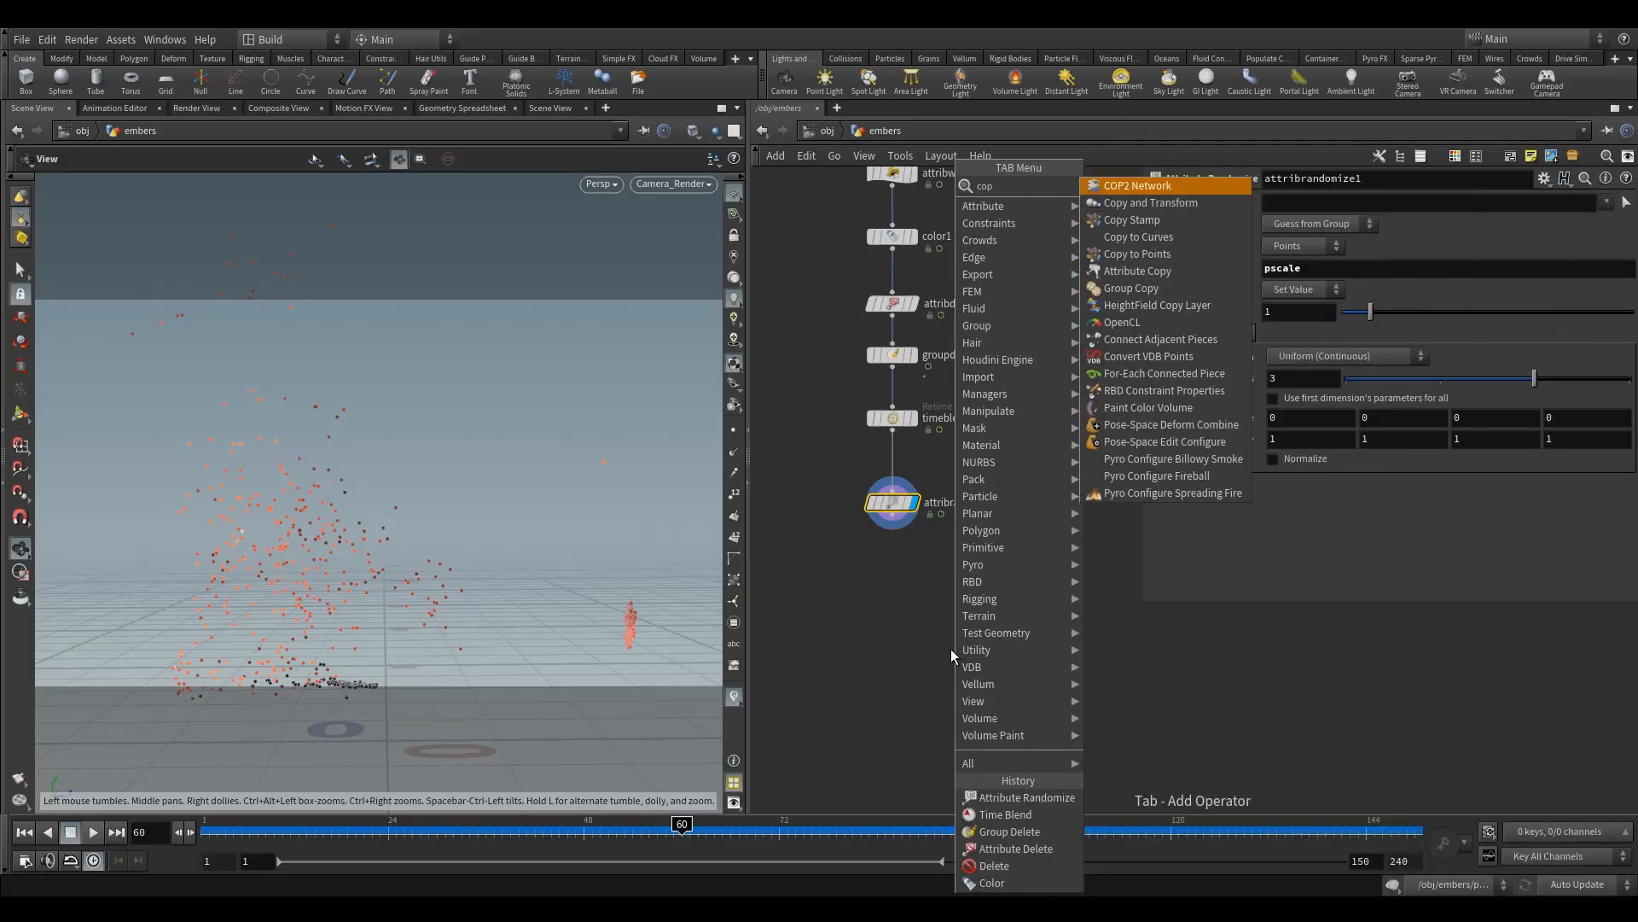
left_click(1165, 253)
left_click(905, 612)
left_click_drag(893, 526, 914, 599)
Add a Sphere node, wire it into the Copy to Points node's first input, and display the copied spheres
key("Tab")
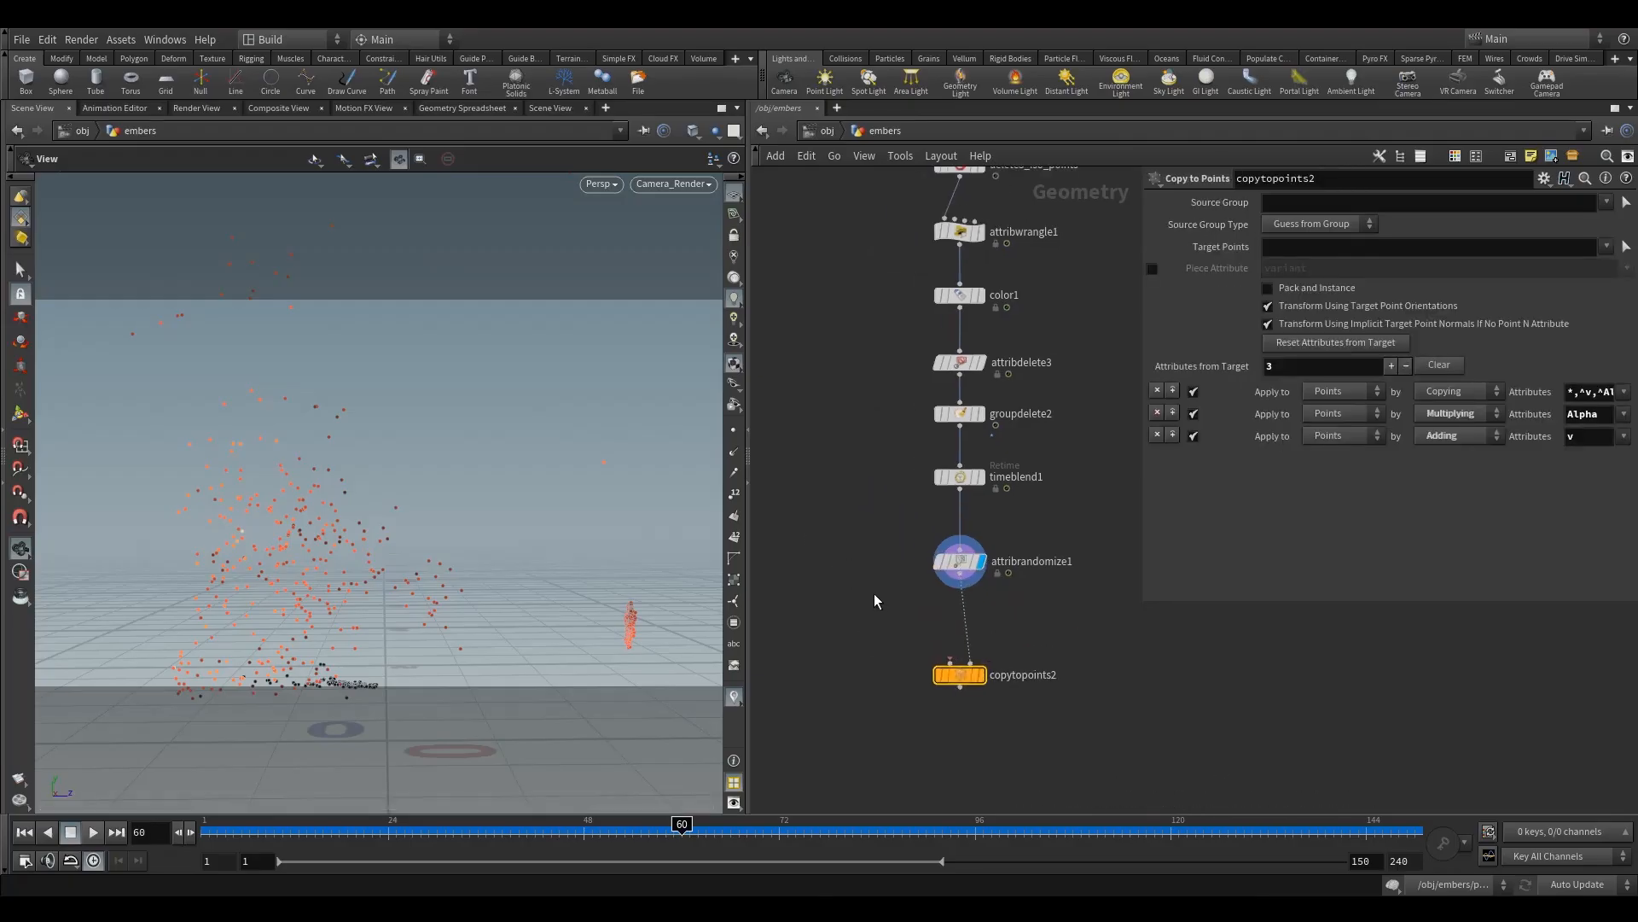
type("sph")
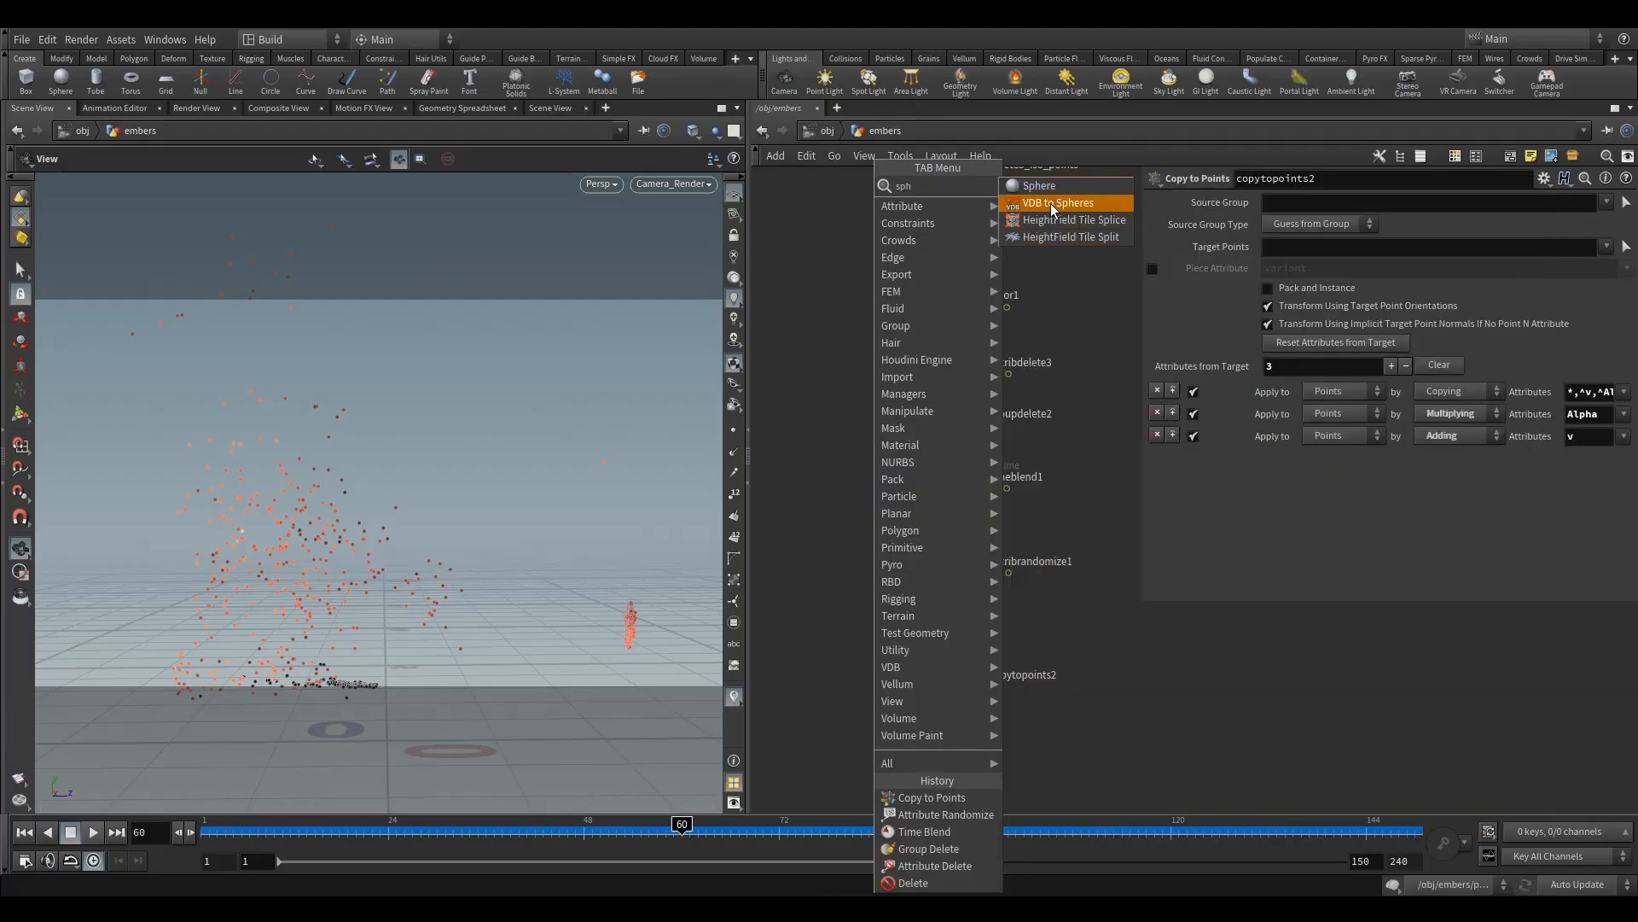
left_click(1043, 189)
left_click(836, 560)
left_click_drag(837, 570, 959, 673)
left_click(988, 651)
left_click(962, 674)
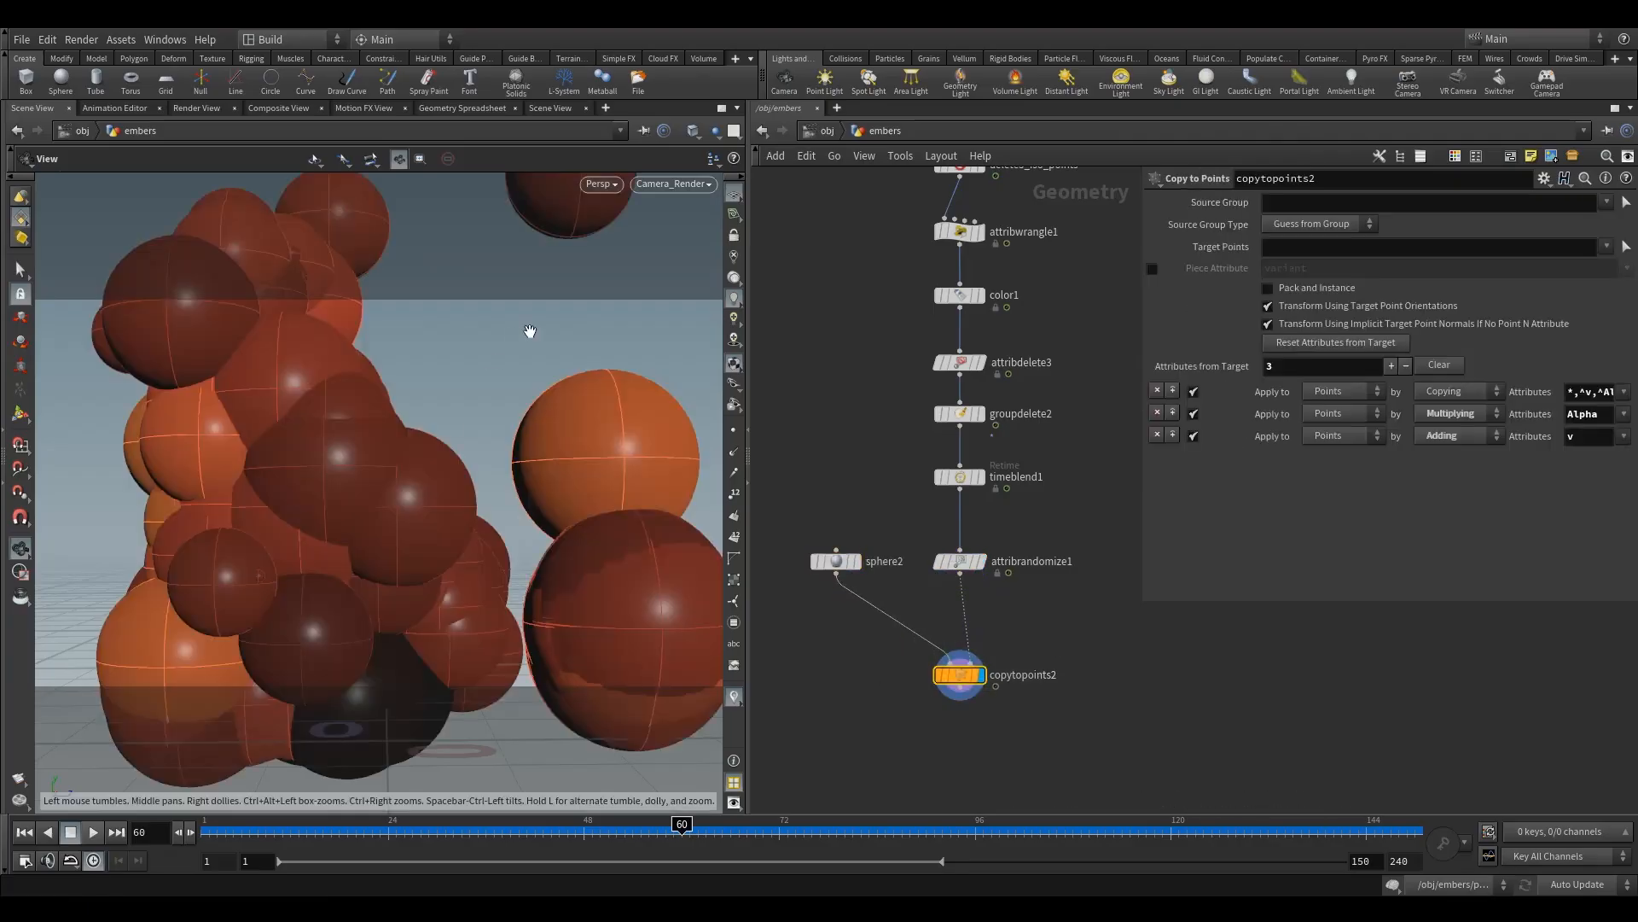
Set the first dimension of the pscale randomization to a minimum of 0.001 and a maximum of 0.005
left_click(959, 561)
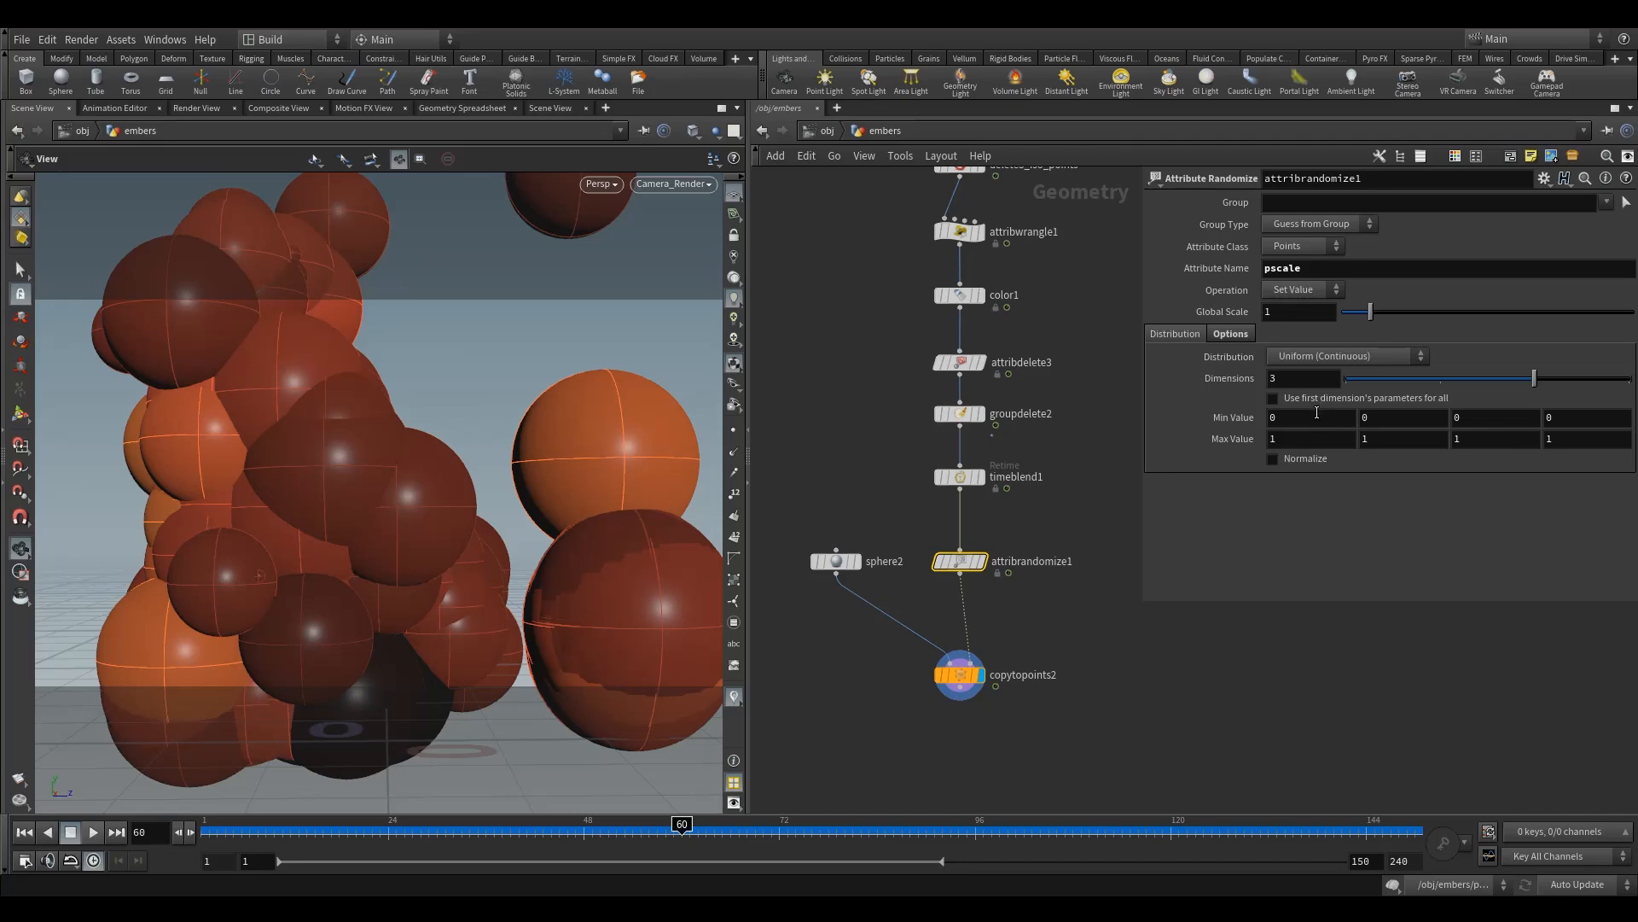
left_click(1317, 422)
type(".001")
key("Tab")
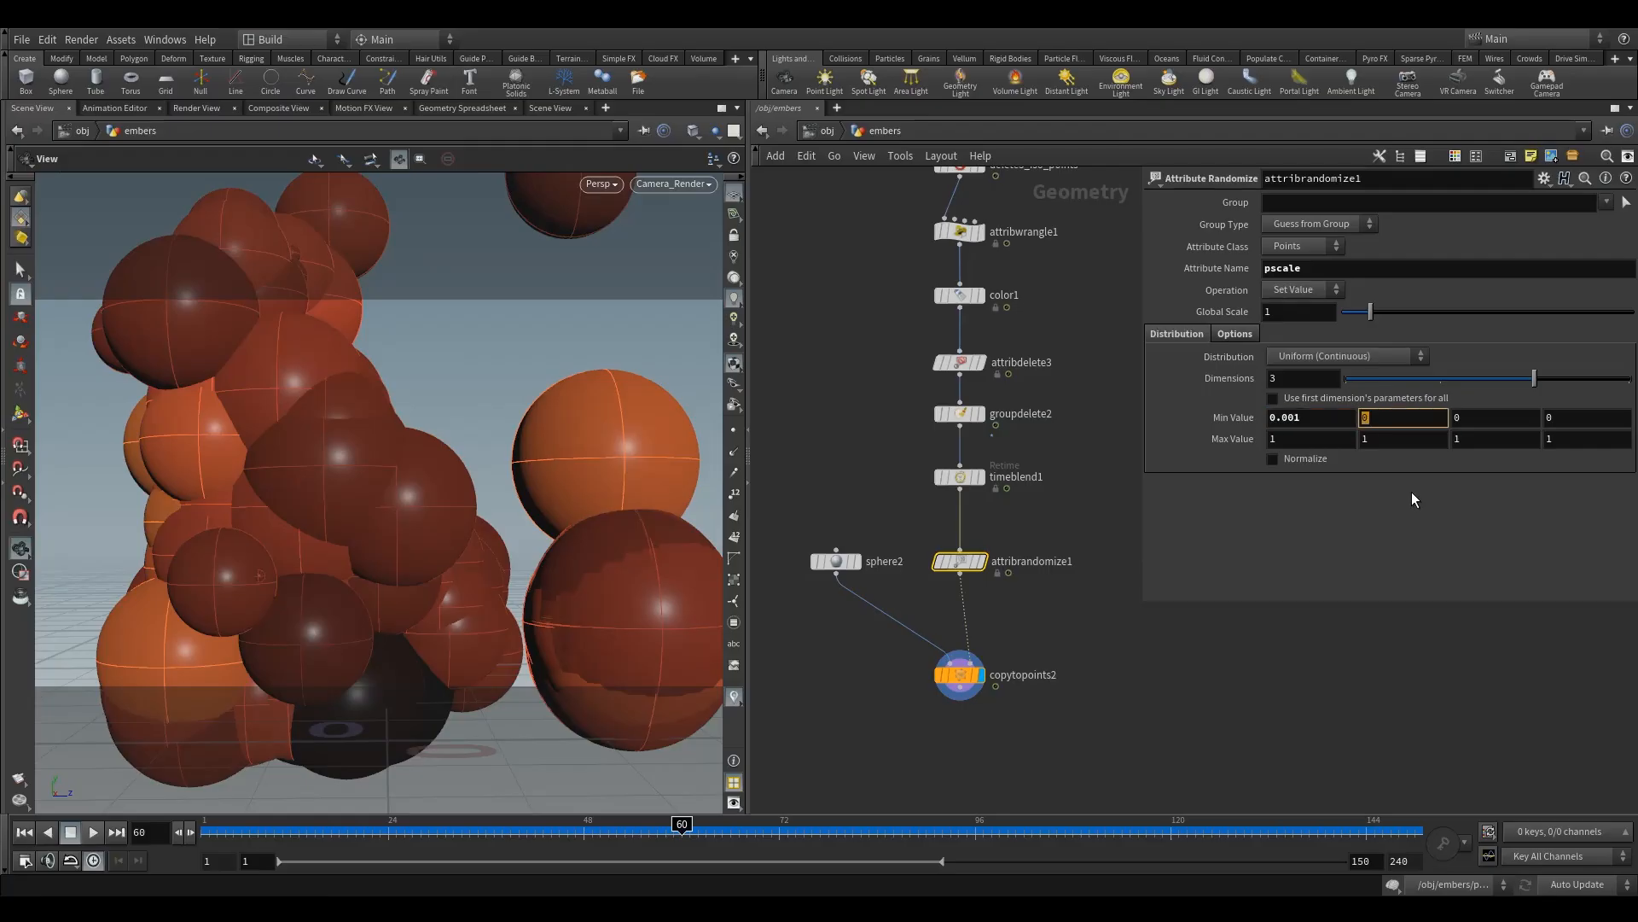
double_click(1340, 442)
type(".005")
key("Home")
type("0")
key("Return")
Examine the size of the copied spheres up close, then look through Camera_Render again
right_click_drag(331, 539, 585, 465)
right_click_drag(299, 488, 299, 550)
middle_click_drag(322, 557, 354, 536)
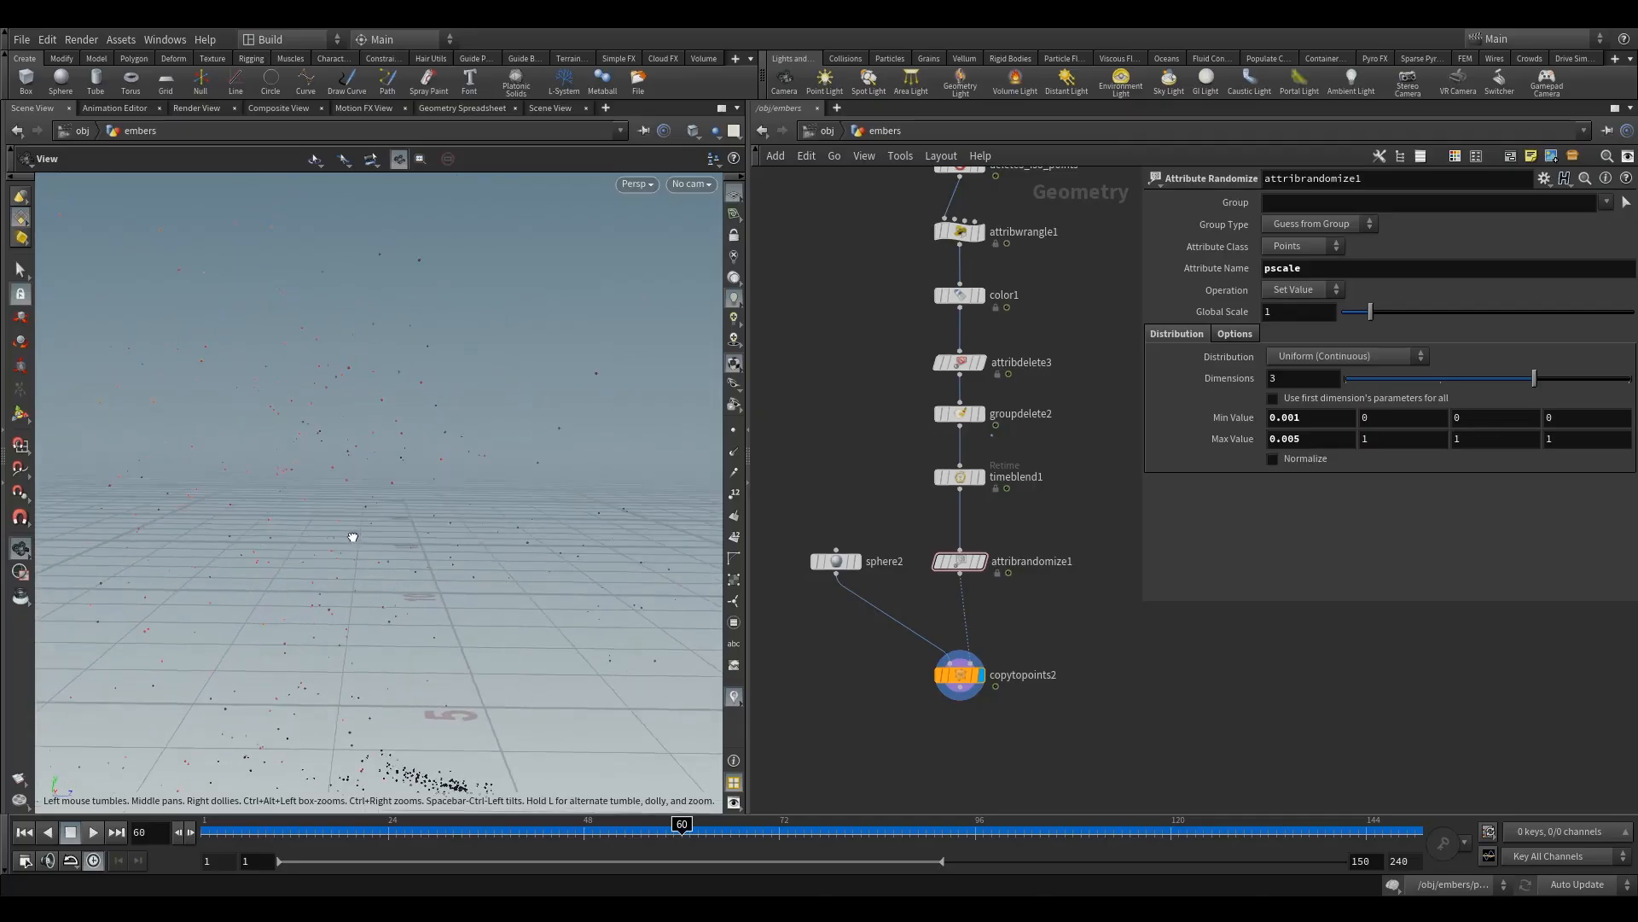
left_click(691, 183)
left_click(730, 264)
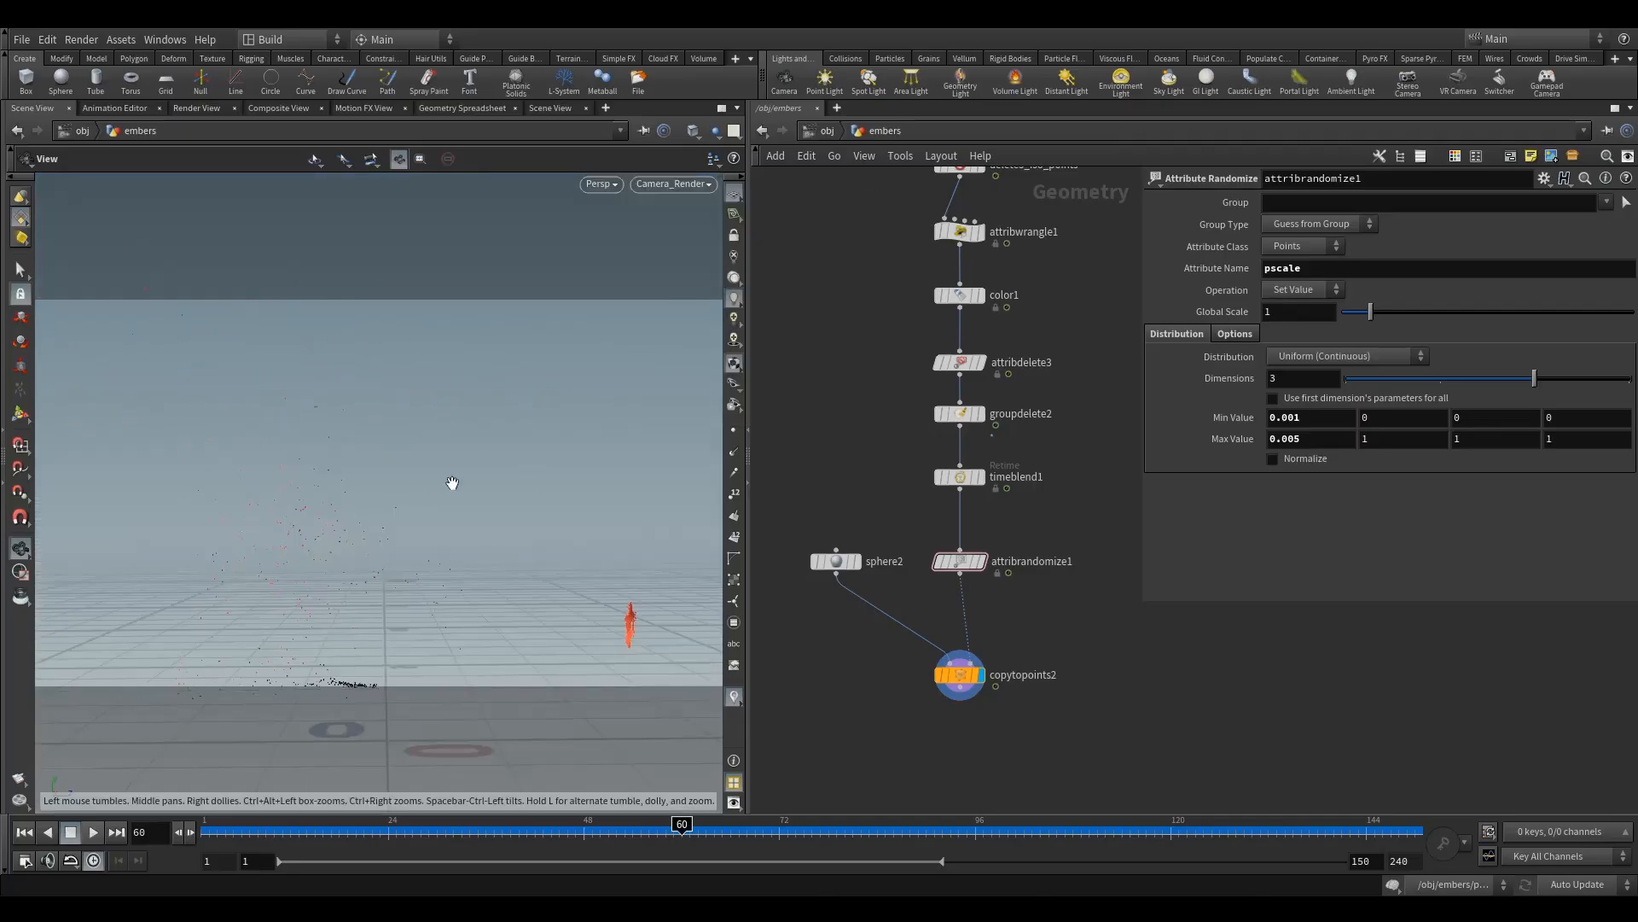
left_click(960, 677)
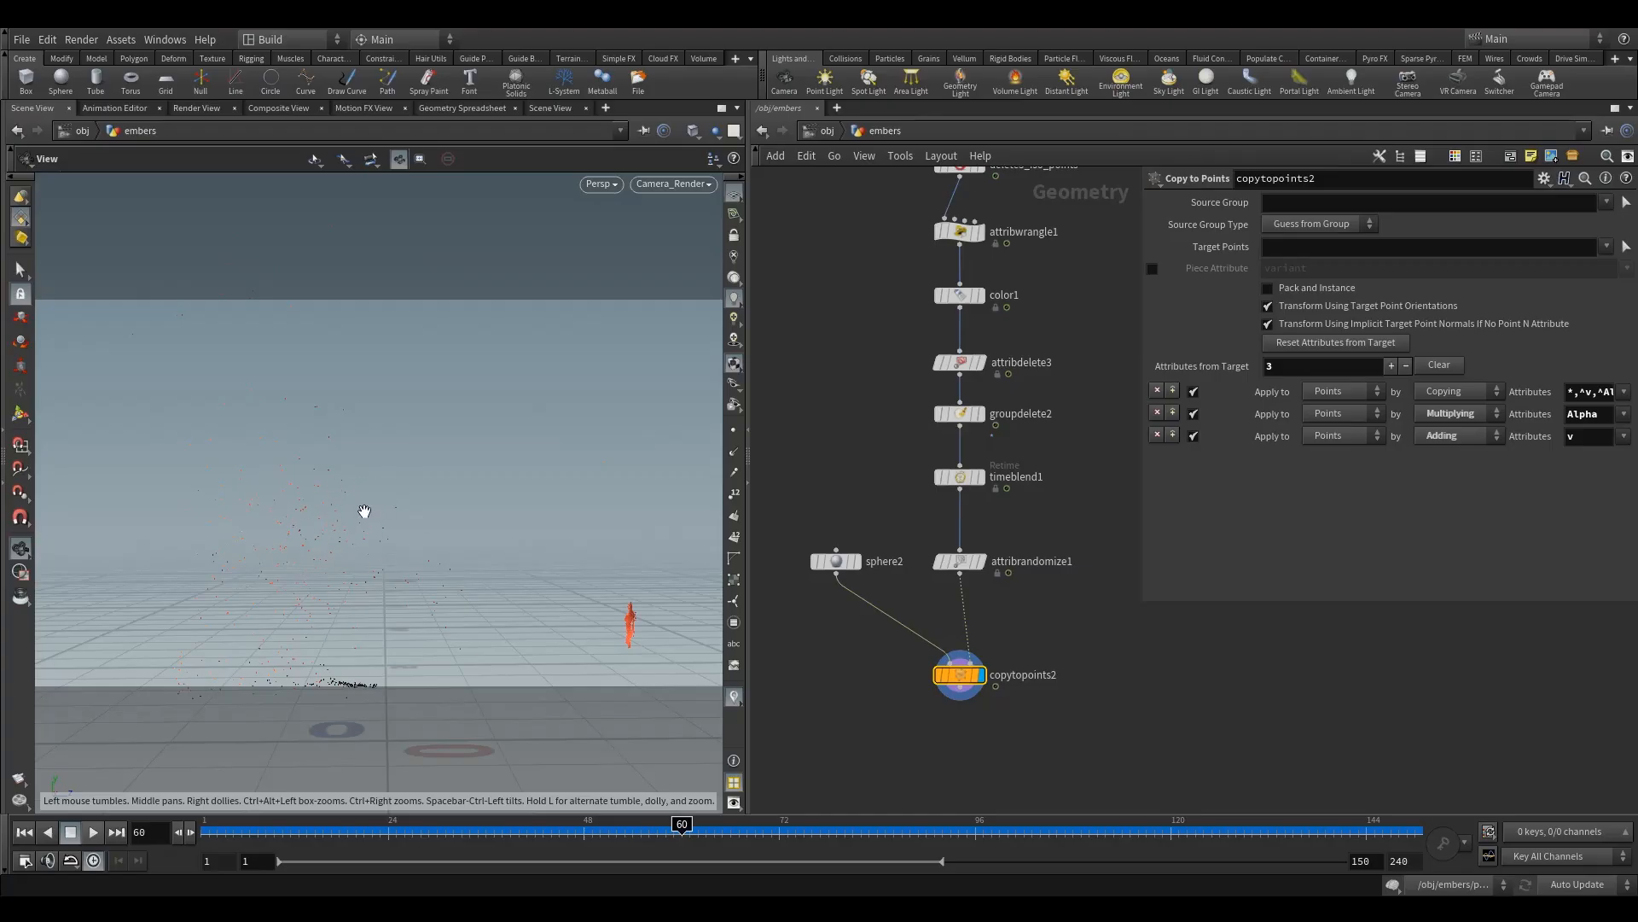
left_click(960, 561)
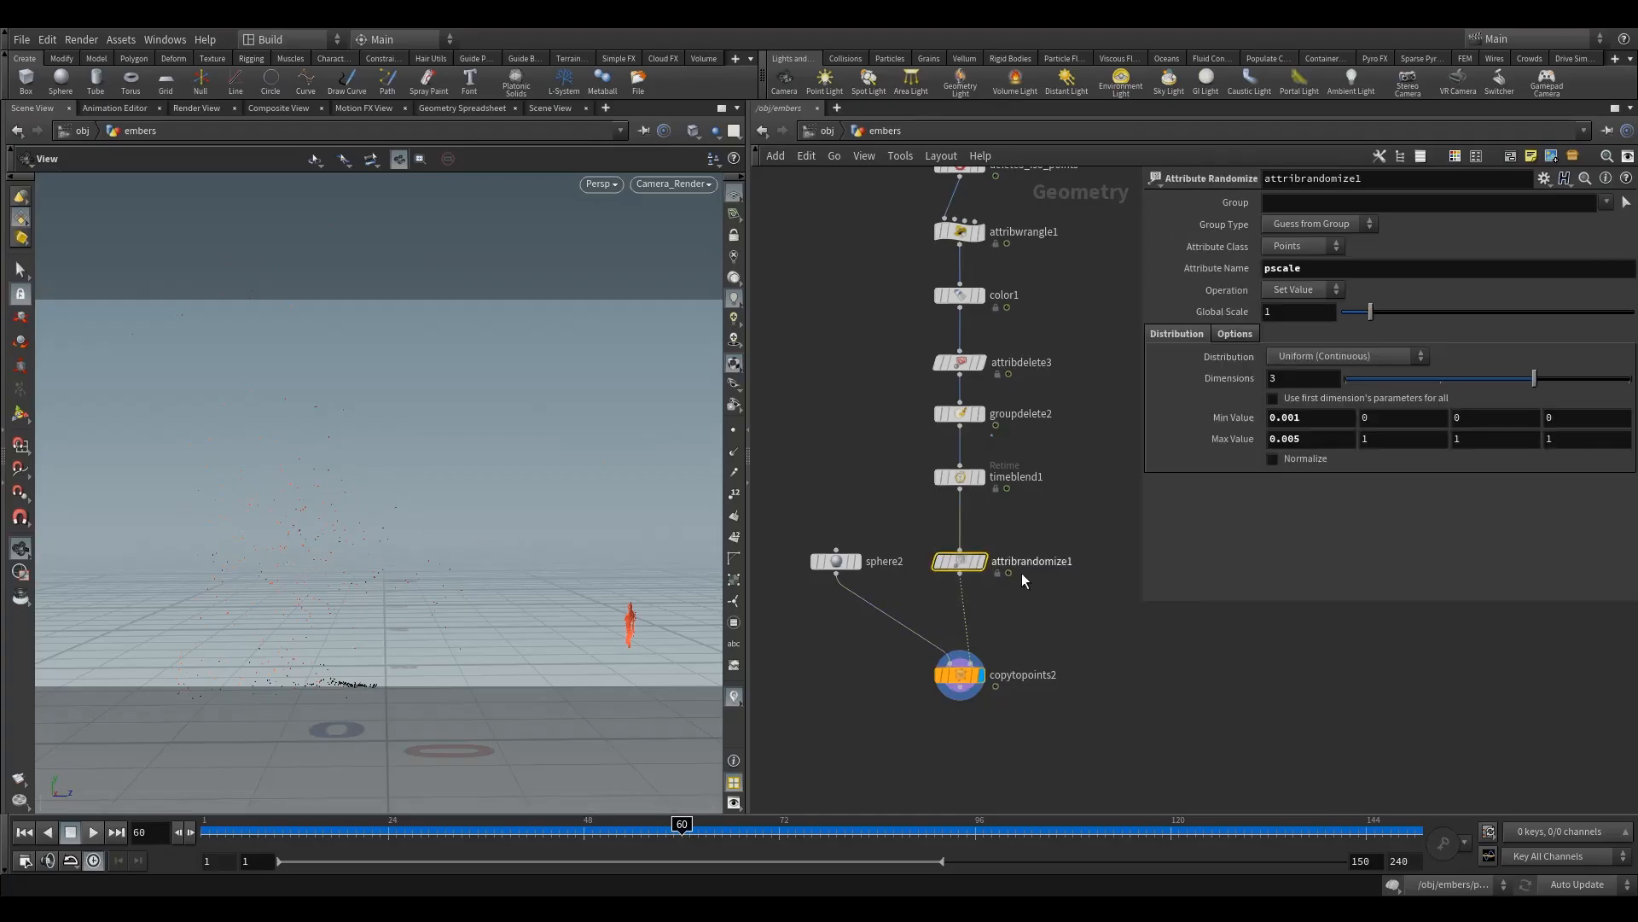
Delete the Copy to Points node together with the Sphere node feeding it
middle_click_drag(1067, 594, 1067, 550)
left_click(960, 622)
left_click_drag(960, 627, 842, 621)
left_click_drag(907, 666, 802, 458)
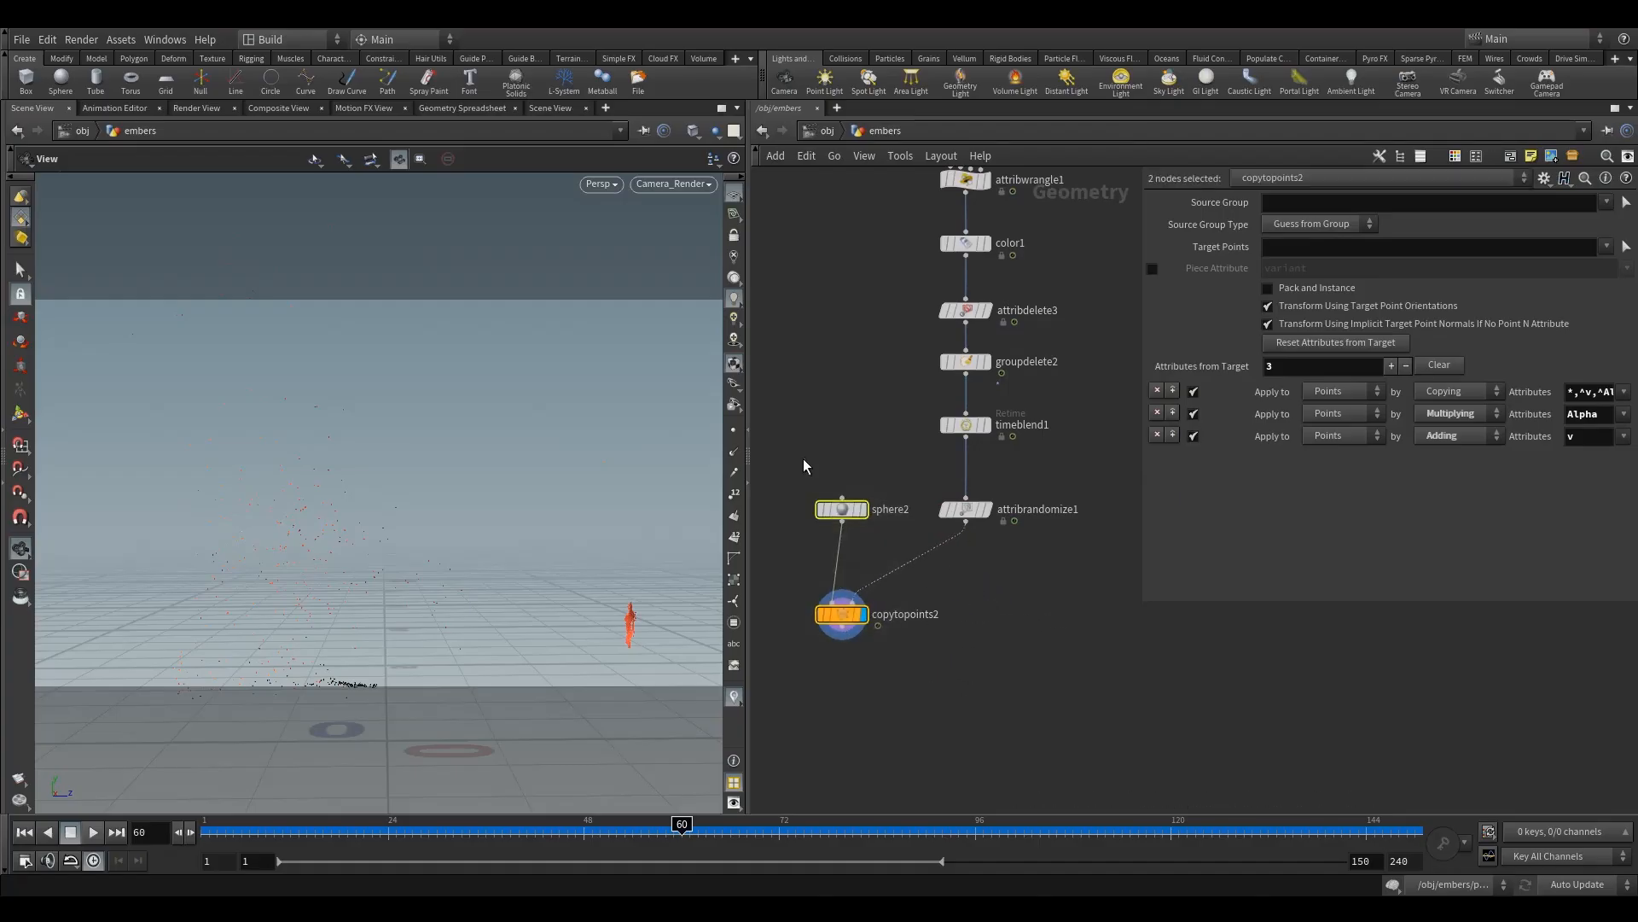
key("Delete")
Add a Null node wired below the Attribute Randomize node, rename it OUT, and display it
key("Tab")
type("nu")
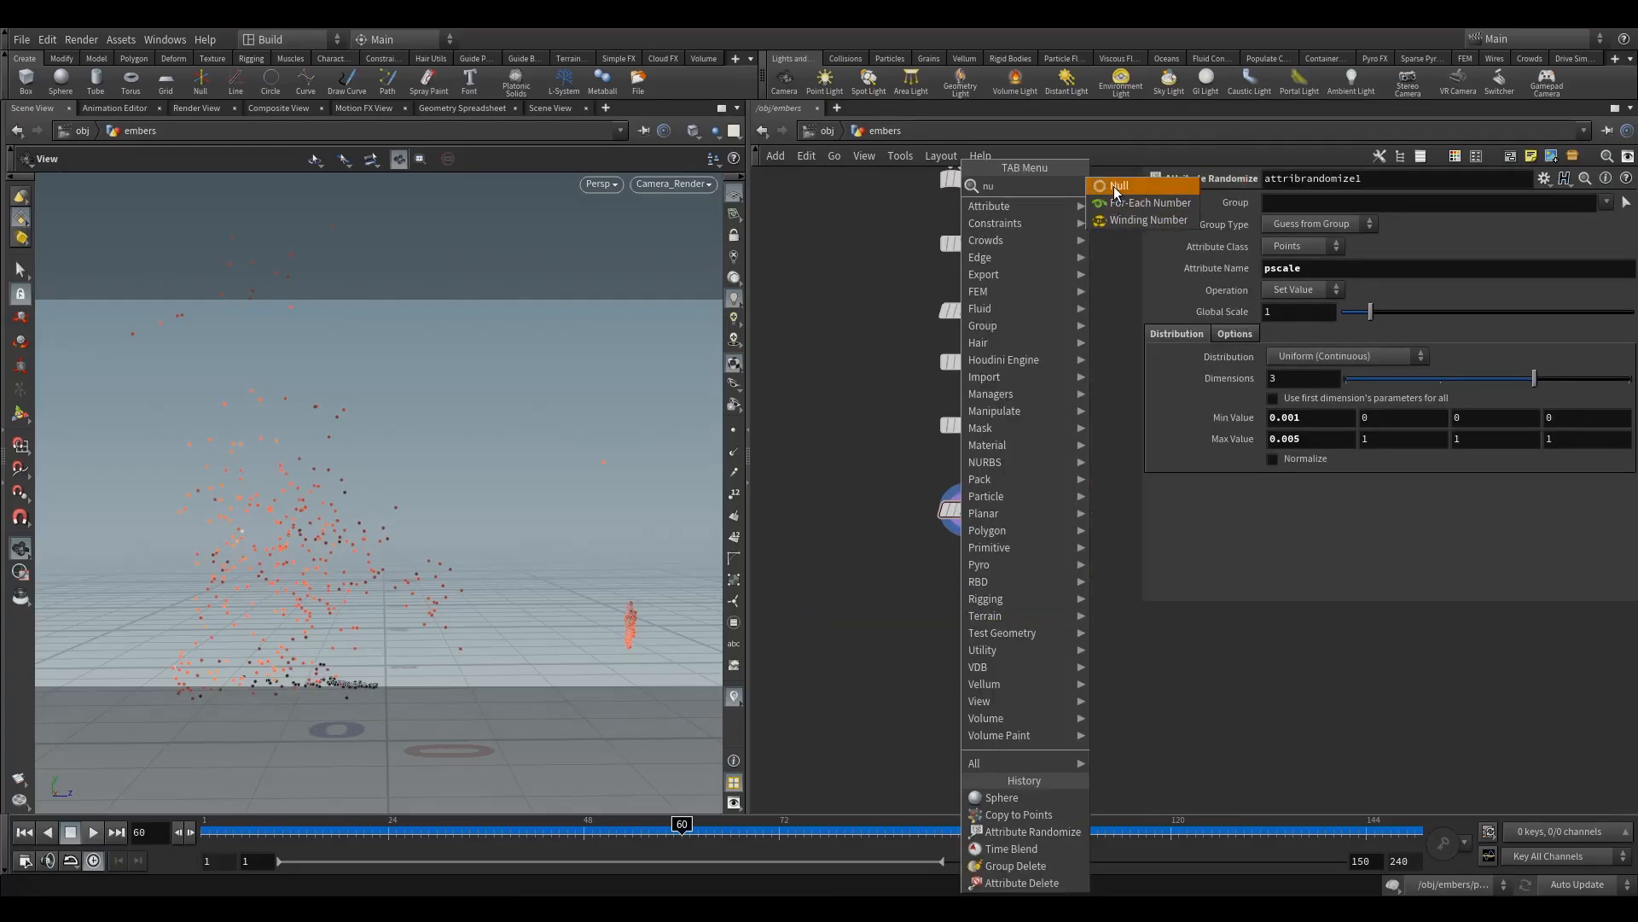
key("Return")
left_click(965, 597)
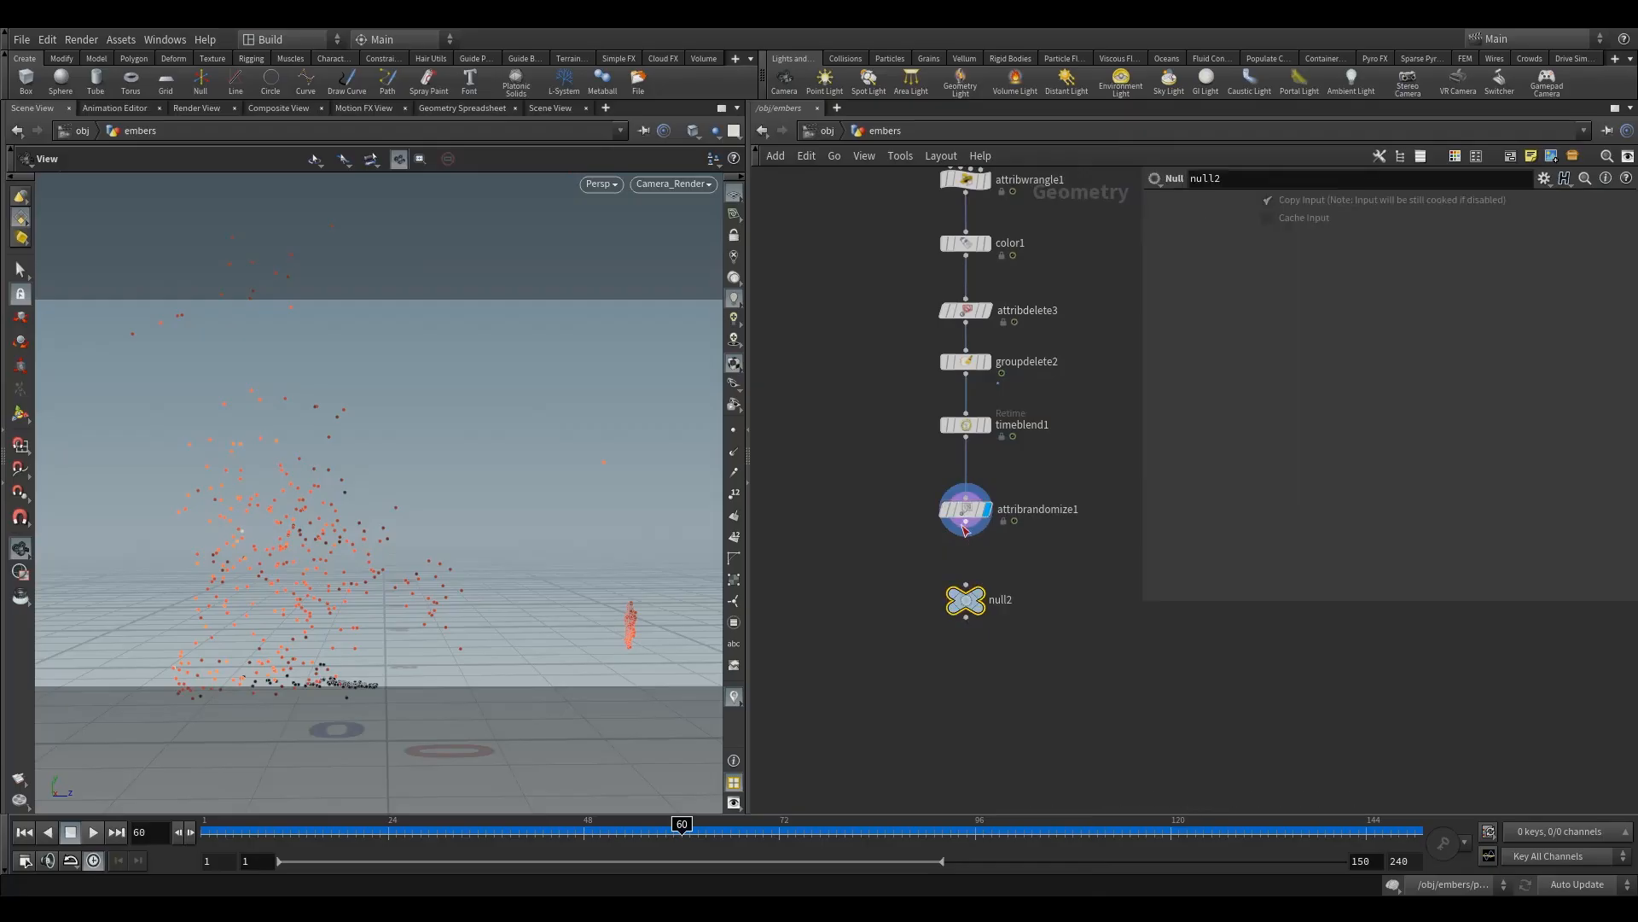
double_click(1000, 600)
type("OUT")
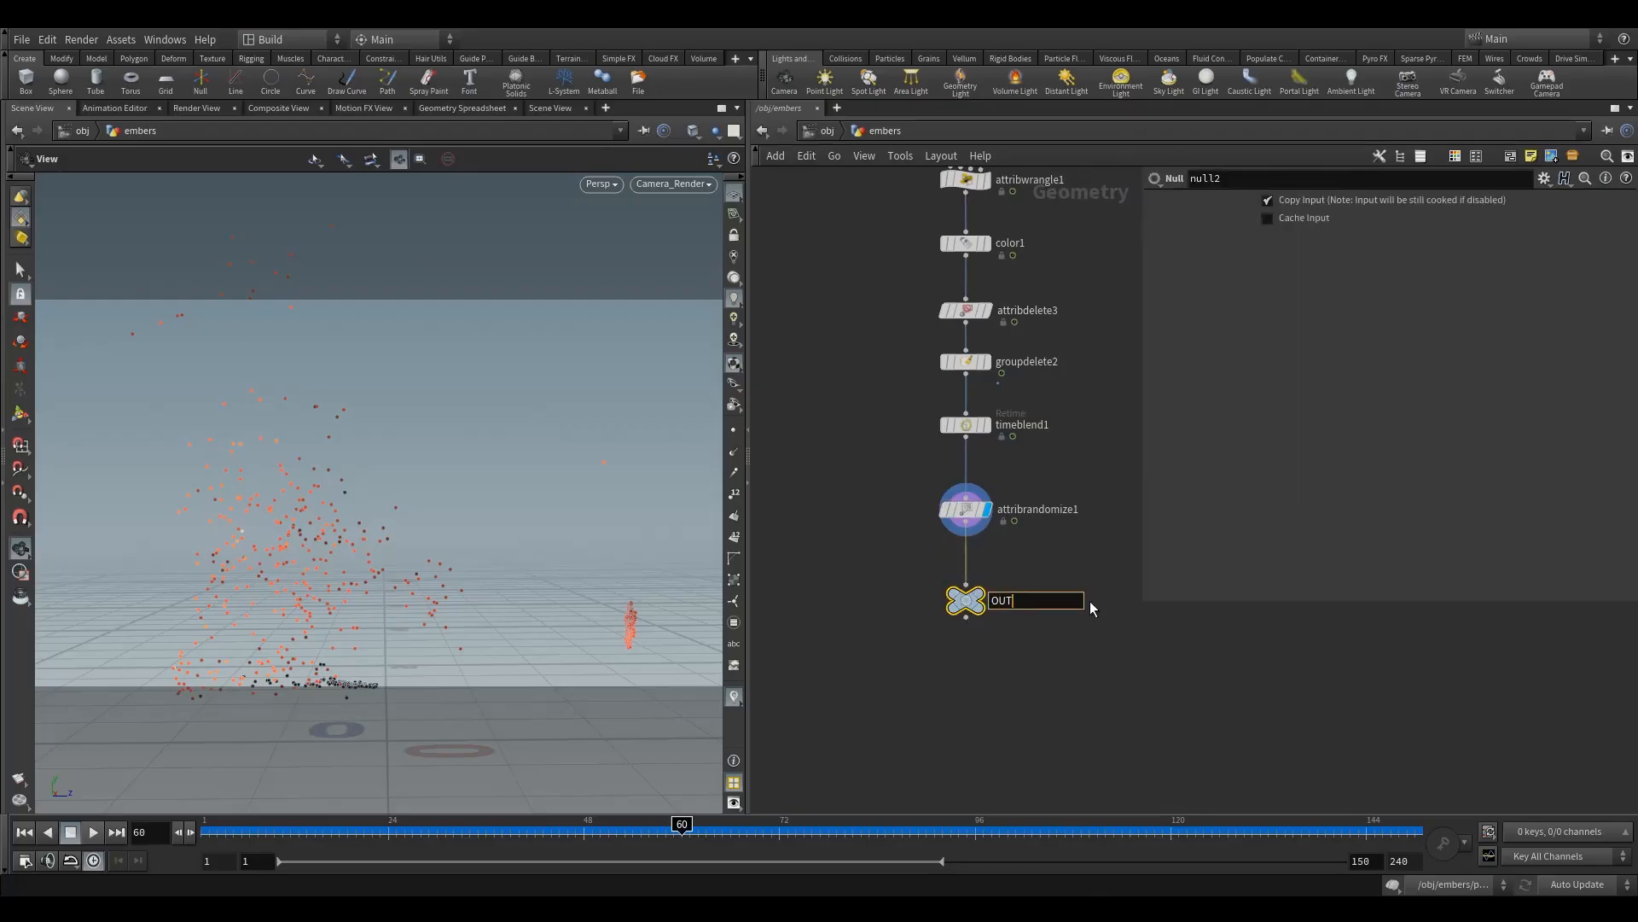
key("Return")
left_click(985, 591)
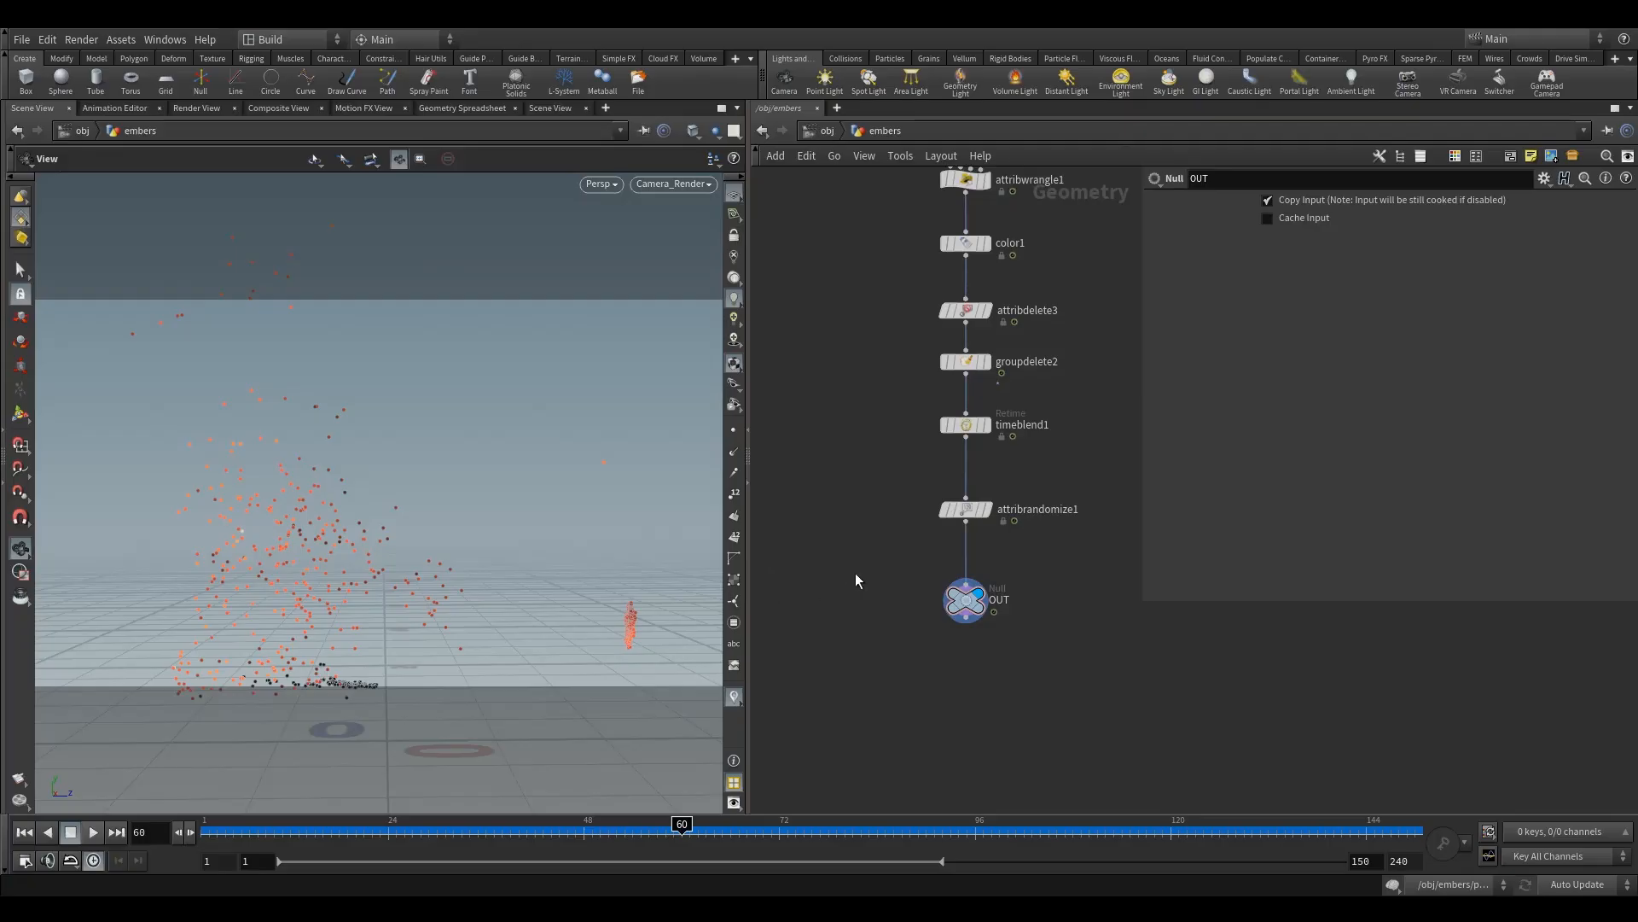
scroll(831, 621, "down", 5)
middle_click_drag(831, 621, 911, 567)
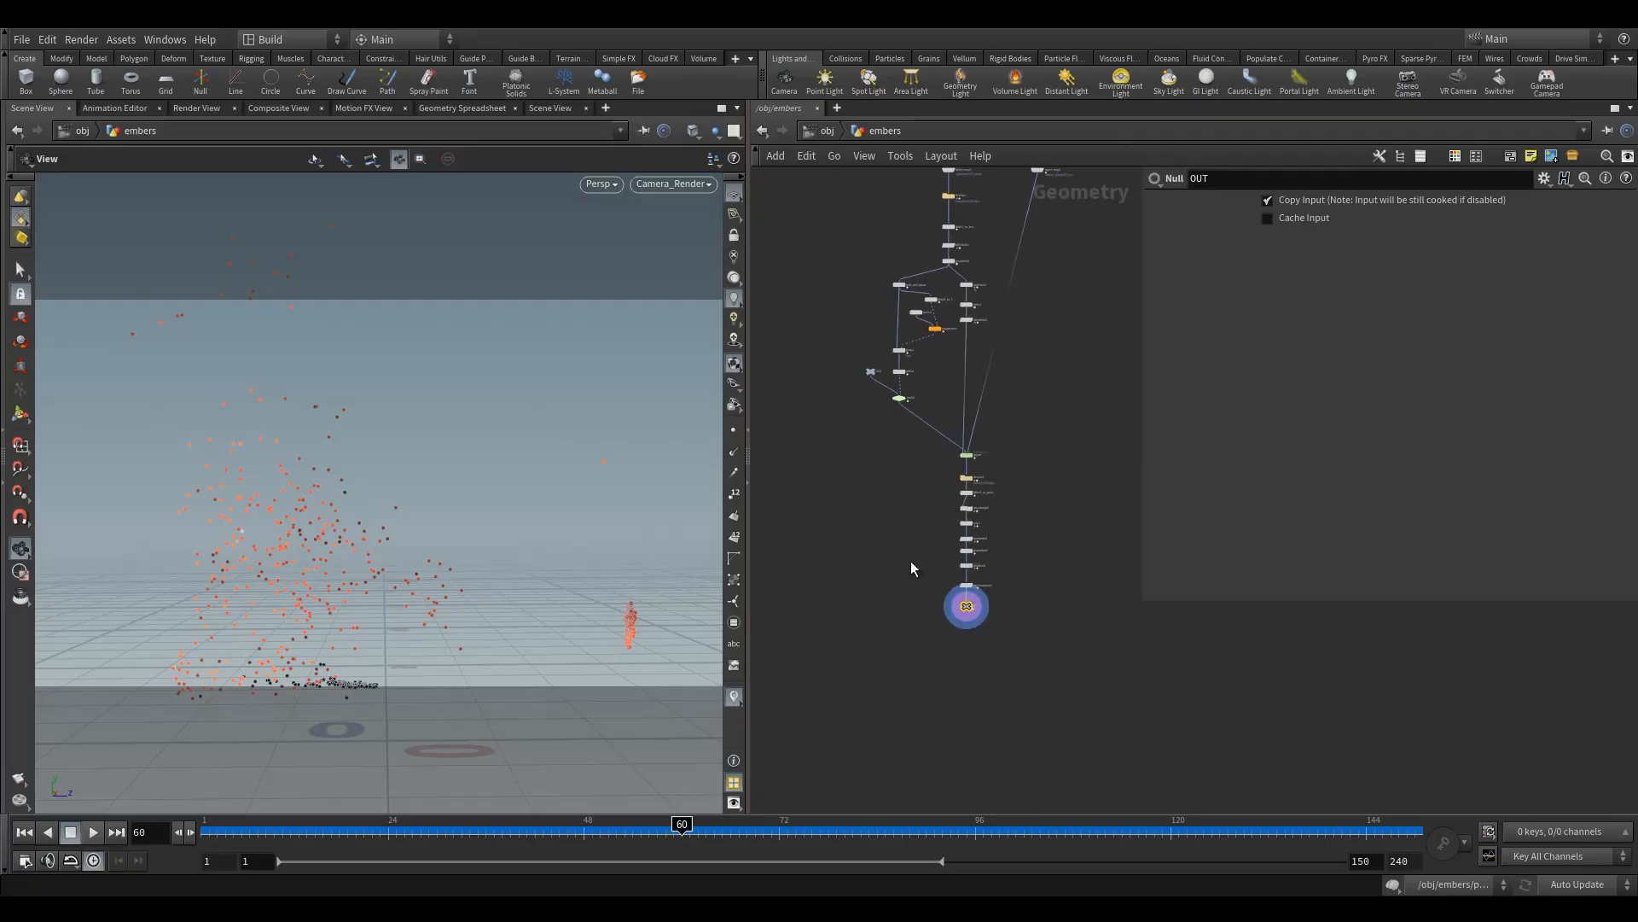